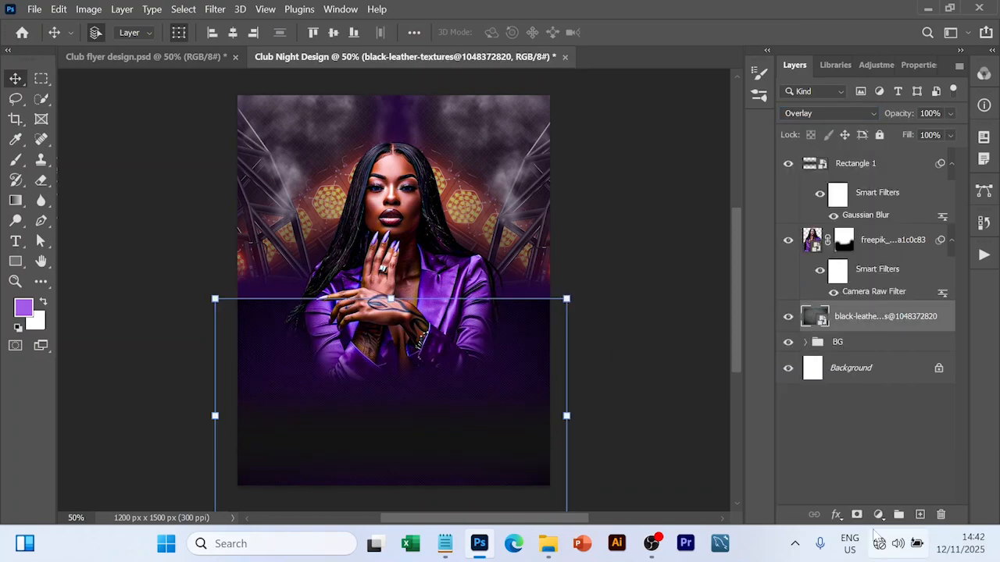
Step: Add the two-line white title GLOWLY FRIDAY below the woman in Montserrat Black, 36 pt with 30 pt leading
click(613, 285)
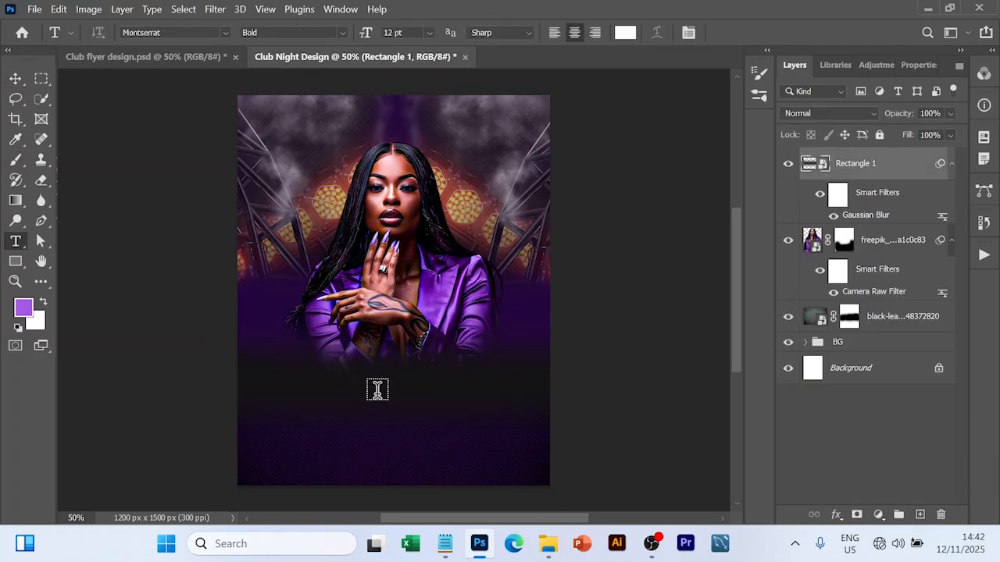
click(380, 397)
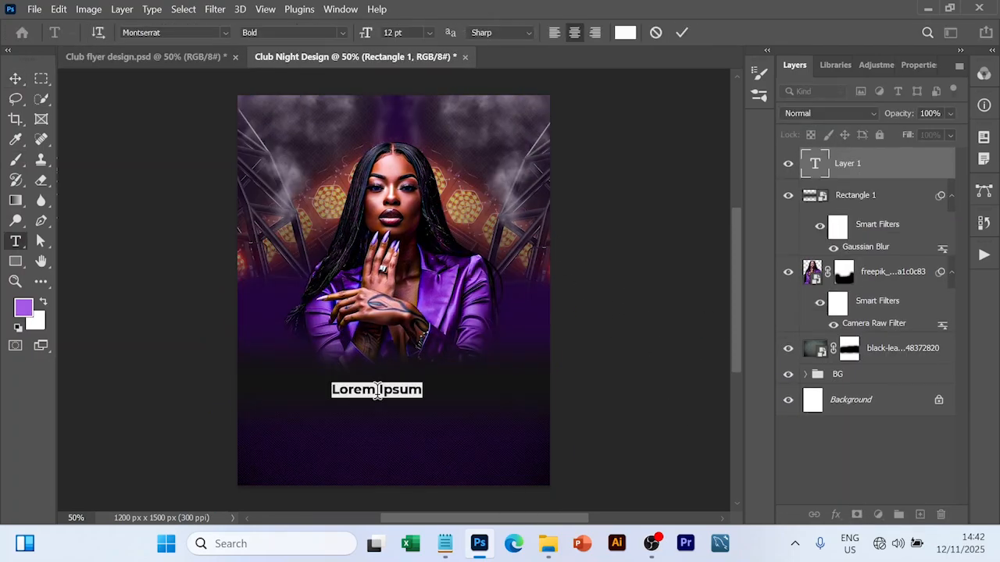
click(827, 398)
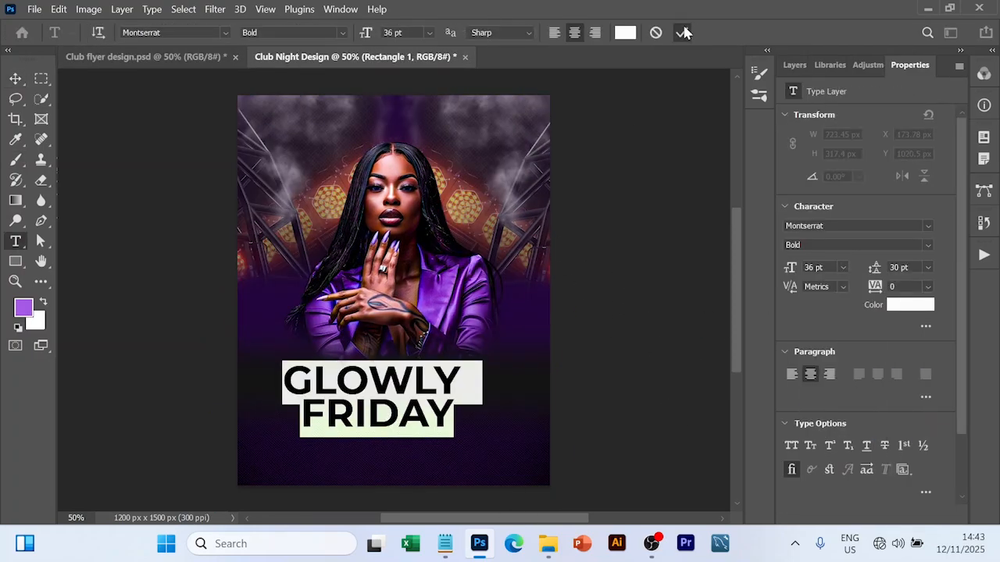
key(ctrl+Return)
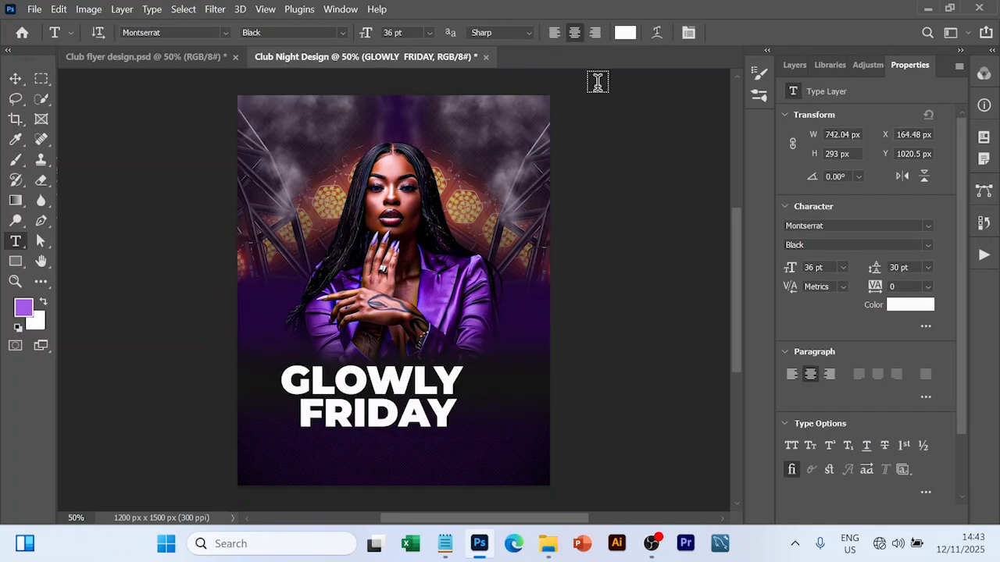
key(v)
click(795, 65)
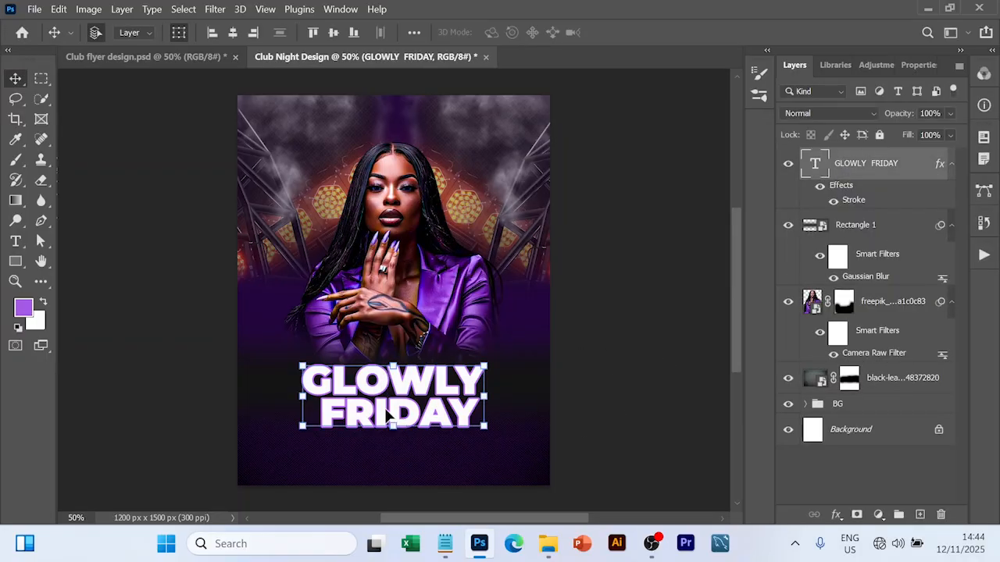
Step: Add the event details and venue contact text beneath the DJ line in white Montserrat Regular at 6 pt
click(431, 32)
click(406, 138)
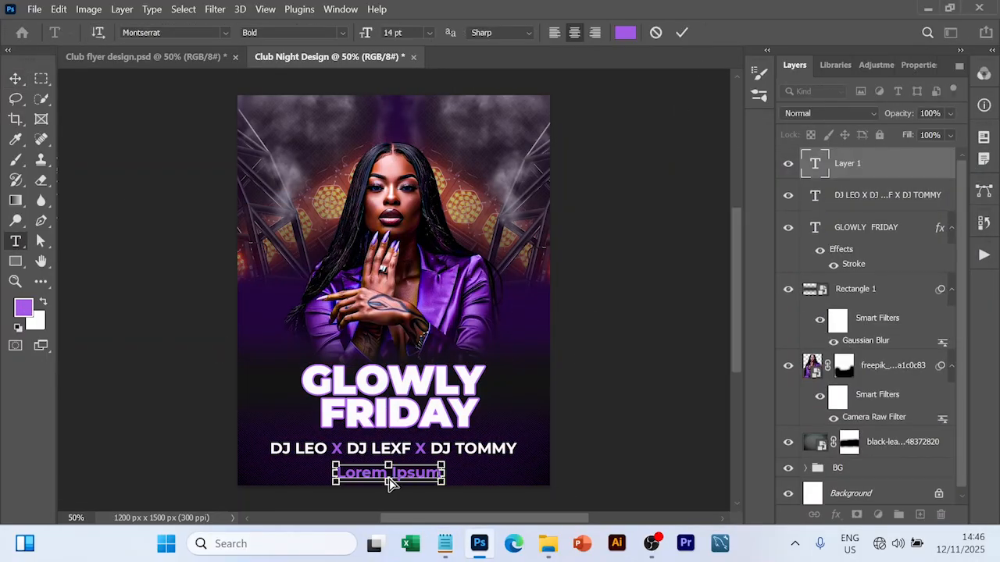
key(ctrl+v)
key(ctrl+a)
click(429, 33)
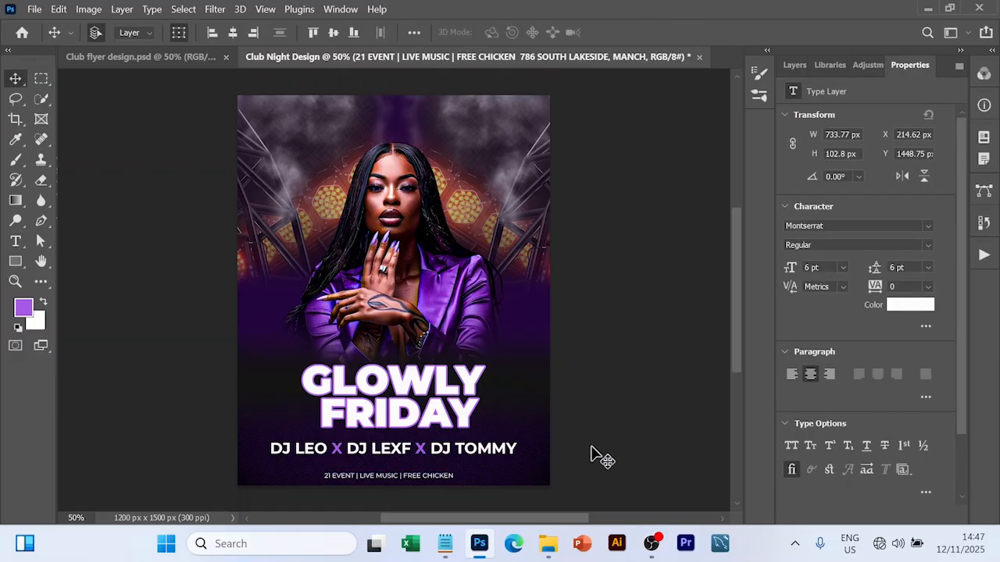
Step: Set the event details text's leading to 3 pt and centre it horizontally on the flyer
click(890, 269)
text(3)
key(ctrl+t)
key(Return)
click(234, 32)
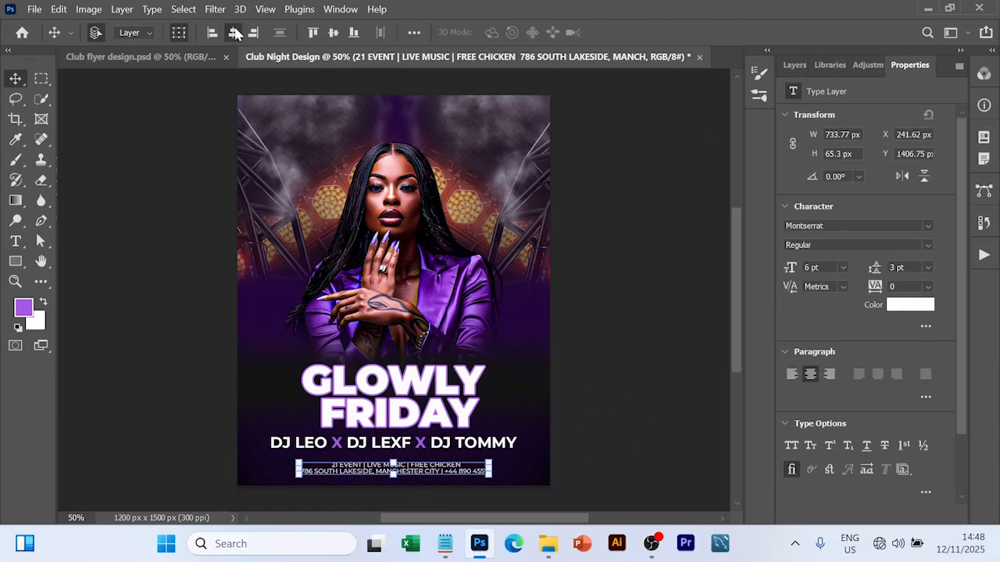
click(656, 398)
Step: Create a new layer directly below Rectangle 1 and brush soft purple glows around the woman
click(794, 65)
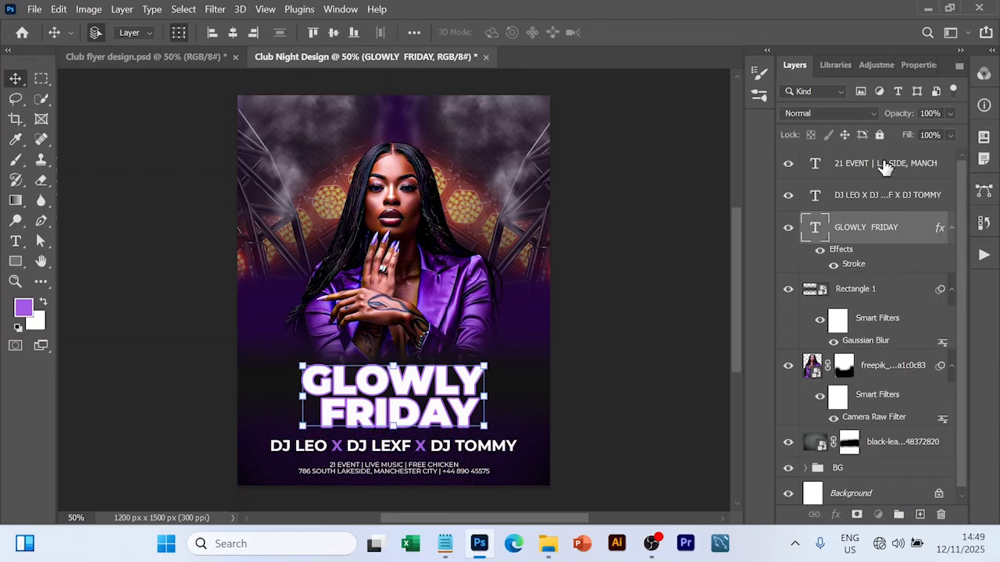
click(890, 290)
key(ctrl+shift+alt+n)
key(b)
drag(453, 227, 484, 234)
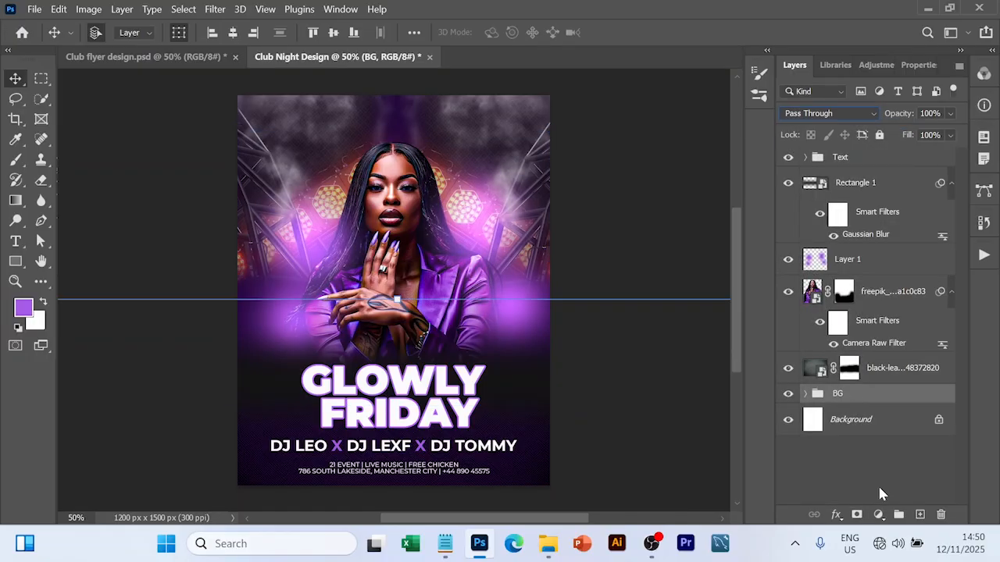
click(828, 113)
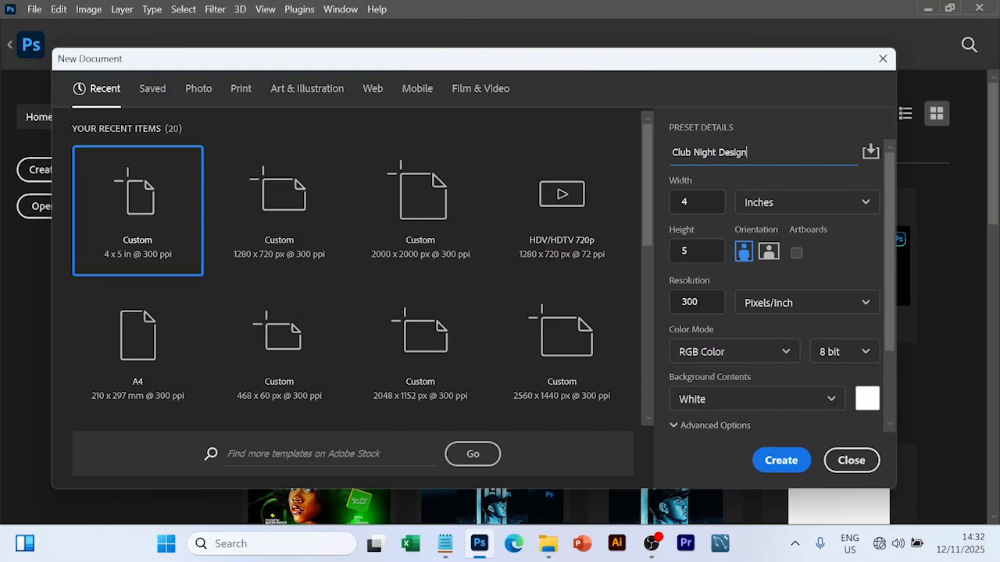
Step: Create a 4 x 5 inch portrait document named Club Night Design at 300 pixels/inch, RGB Color, with a white background
drag(747, 153, 685, 152)
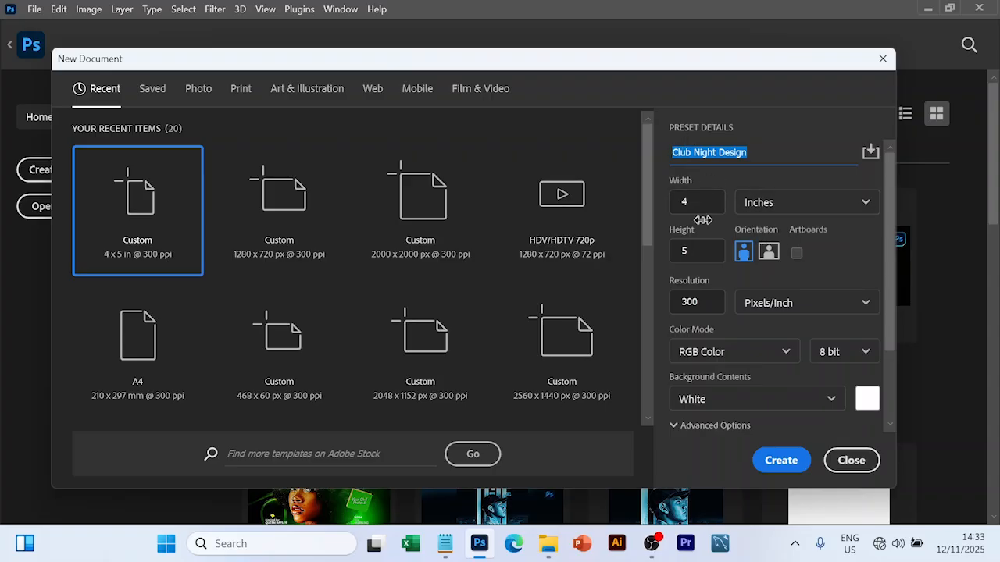
scroll(748, 394, down, 3)
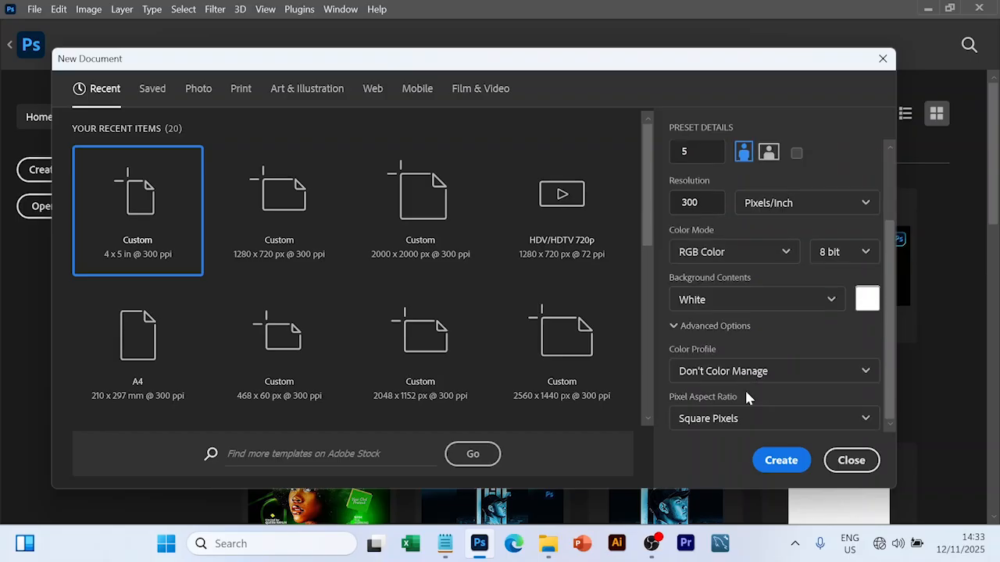
scroll(748, 396, up, 3)
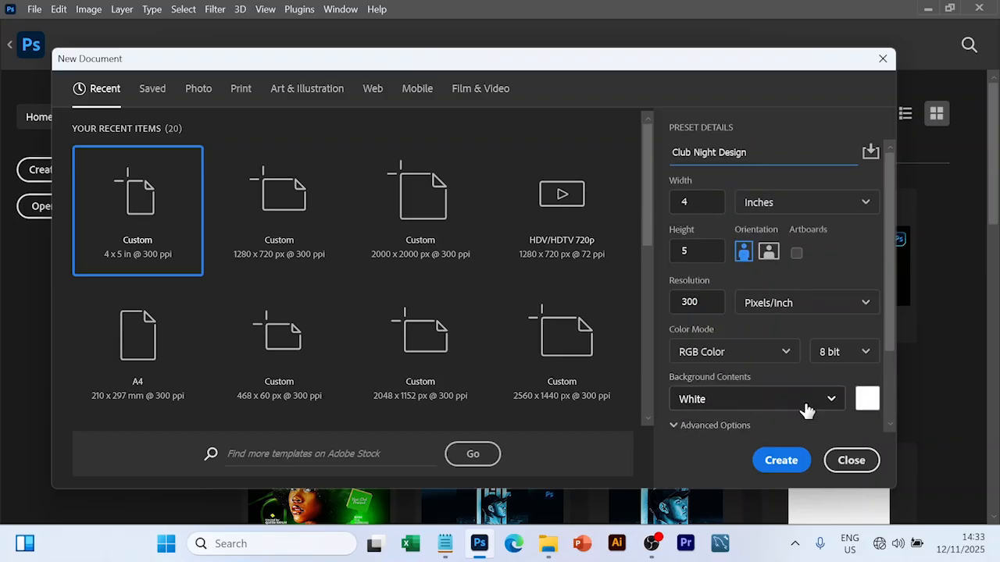
click(781, 468)
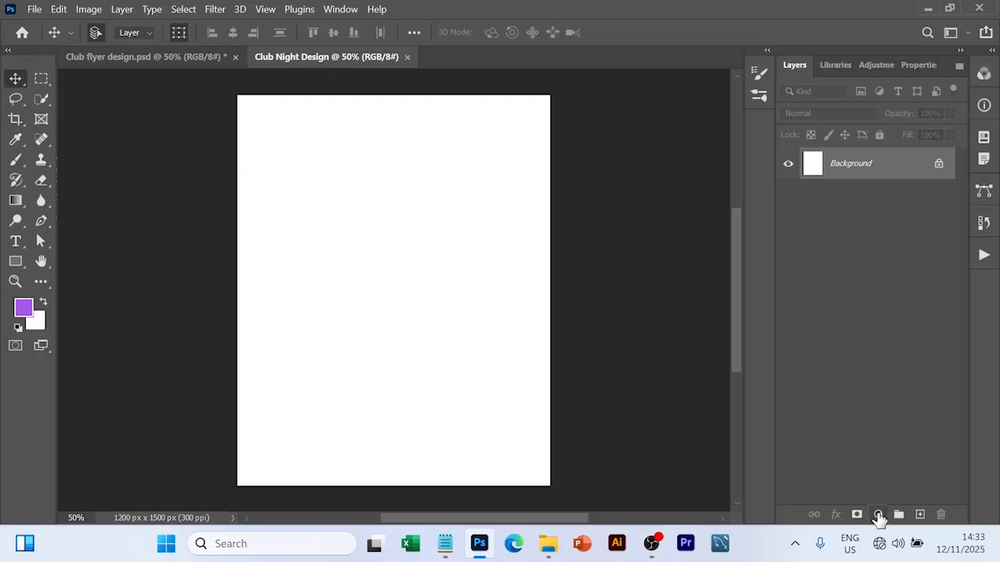
Step: Add a Solid Color fill layer in dark purple #23053D above the background
click(877, 517)
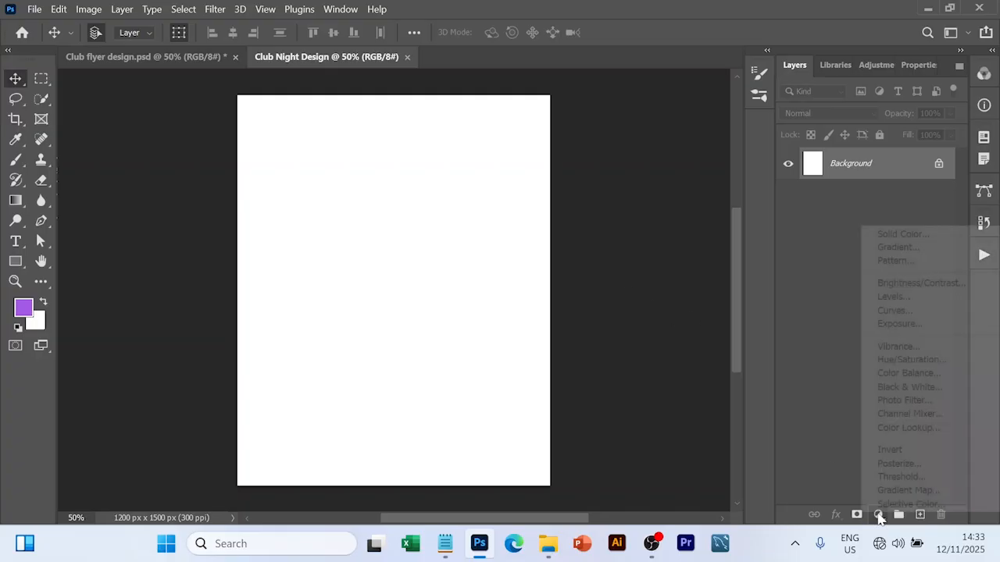
click(902, 235)
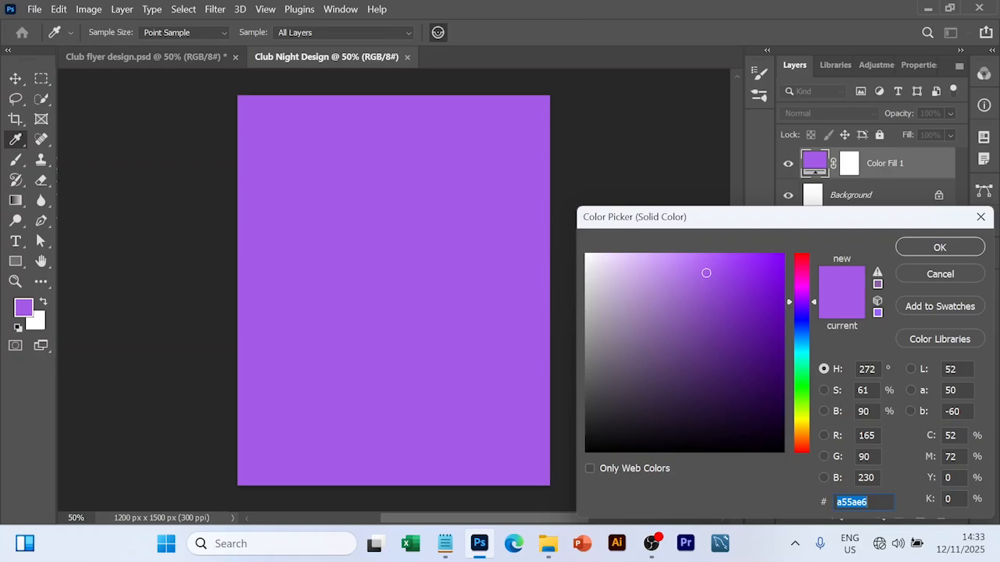
text(230)
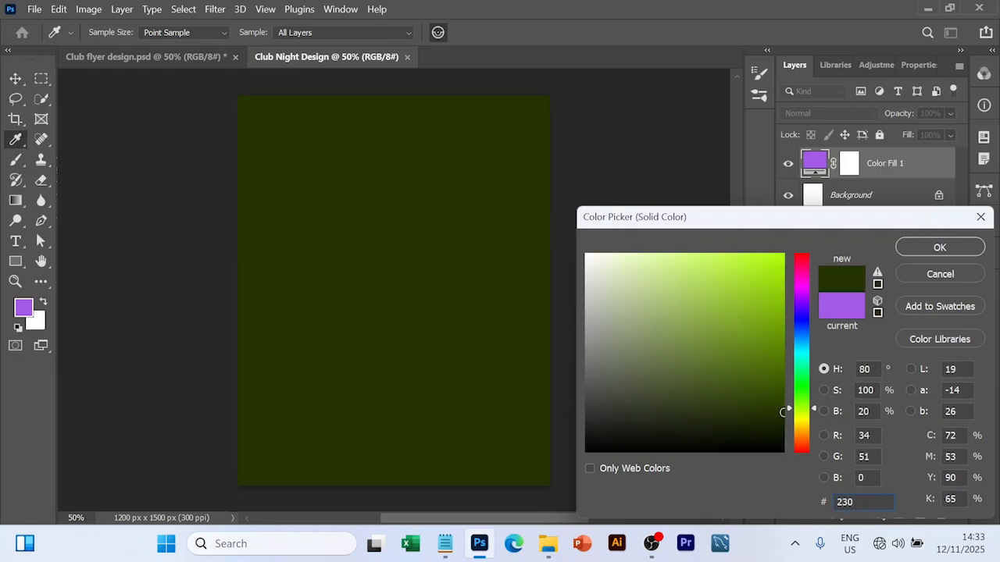
text(53)
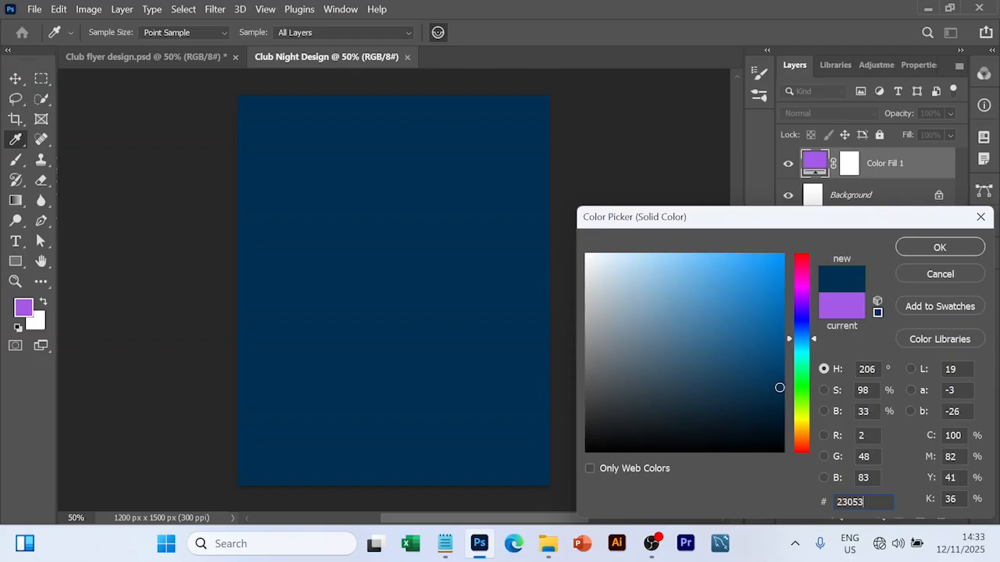
text(D)
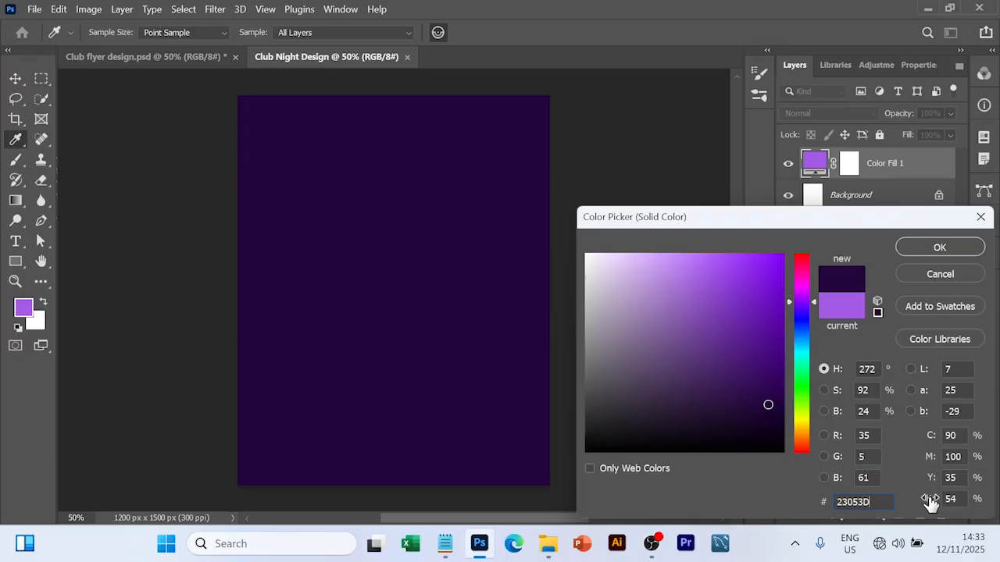
click(950, 248)
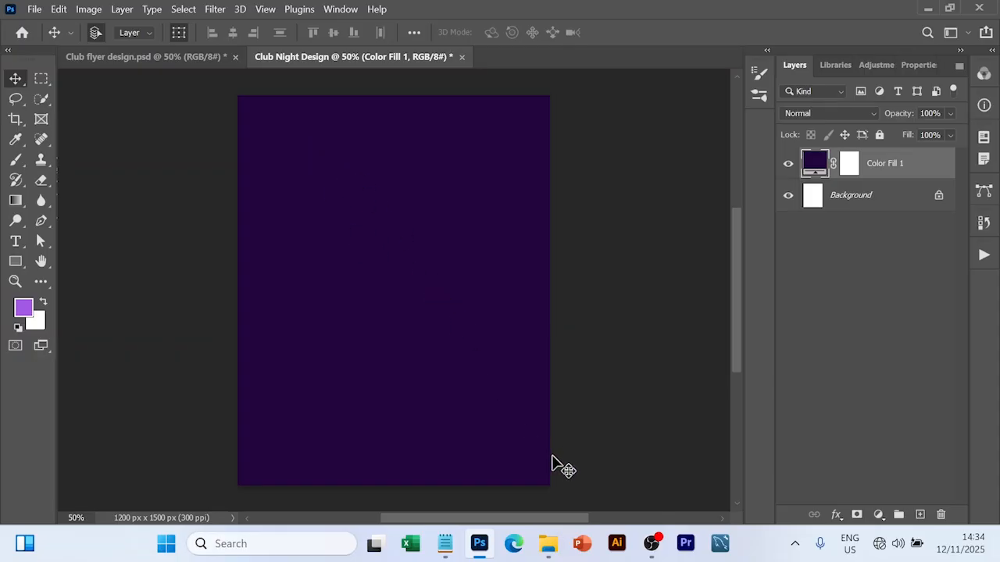
Step: Place the stage-lights image from the REOURCE FILE folder, rotate it sideways and position it over the canvas's upper-left area
click(548, 552)
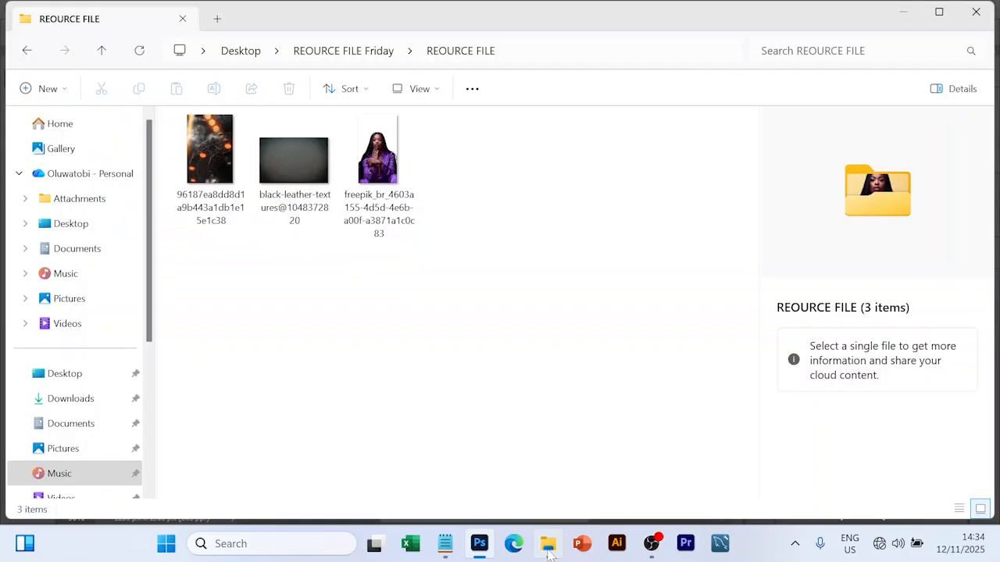
click(217, 156)
drag(217, 157, 327, 253)
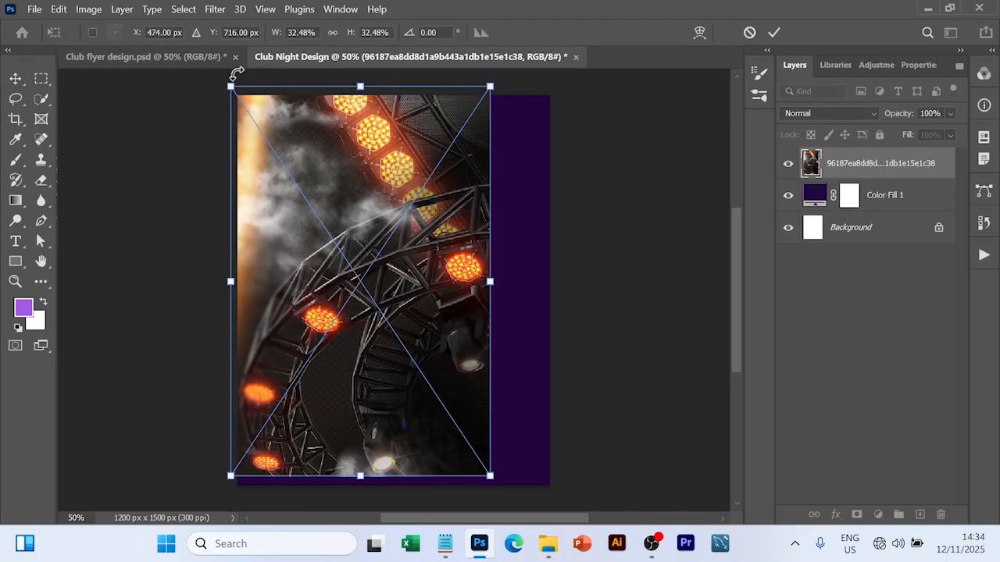
drag(236, 73, 488, 172)
drag(434, 305, 331, 189)
click(773, 32)
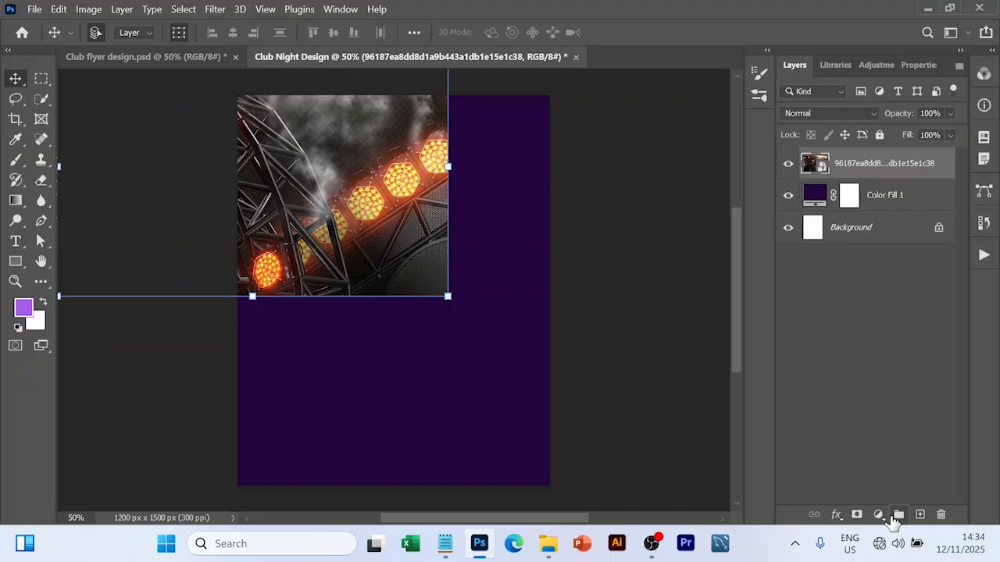
Step: Add a layer mask to the stage-lights image, fade its edges with a soft black 400 px brush, and shift the image slightly left
click(857, 515)
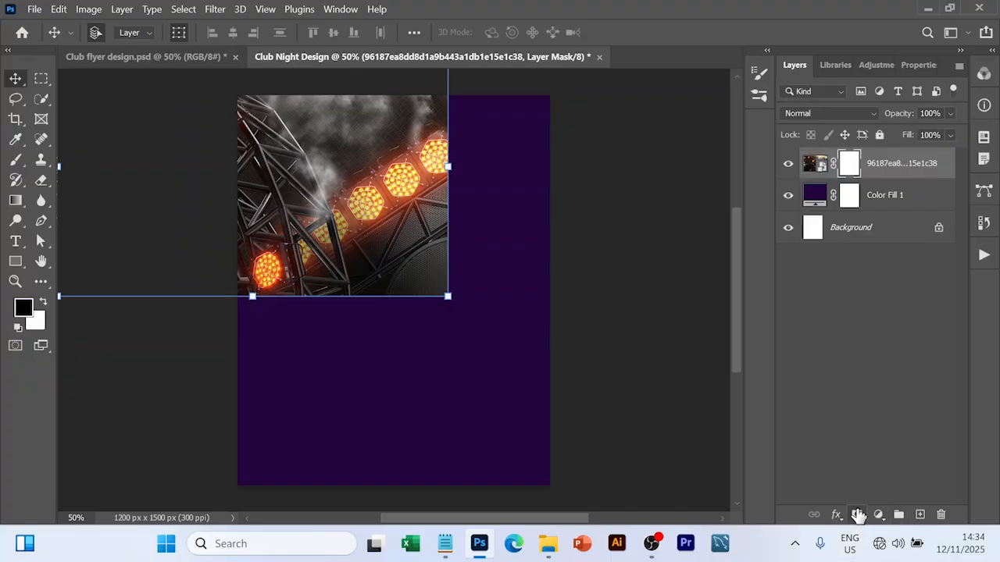
key(b)
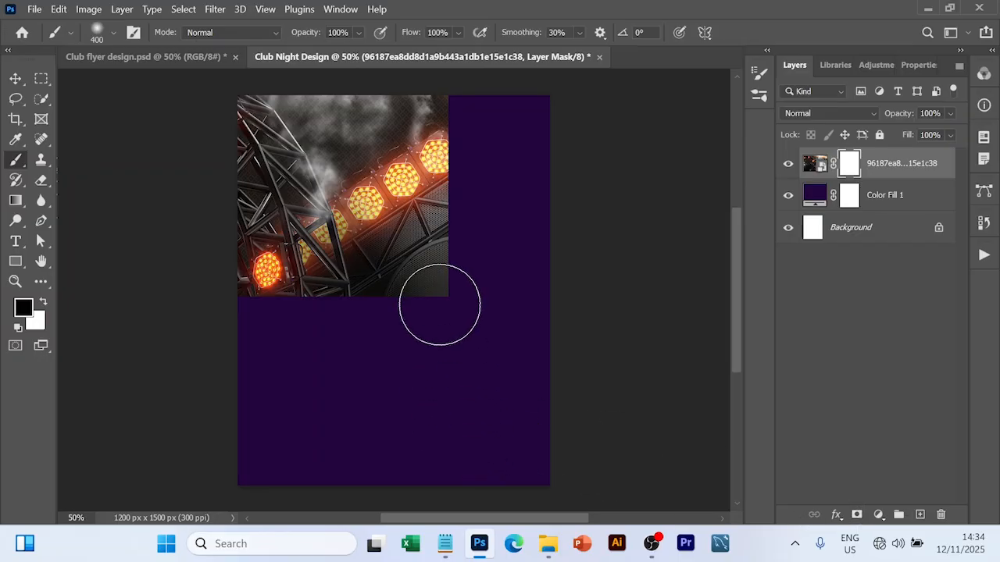
mouse_move(440, 305)
mouse_down()
mouse_move(312, 330)
mouse_move(249, 327)
mouse_move(383, 326)
mouse_up()
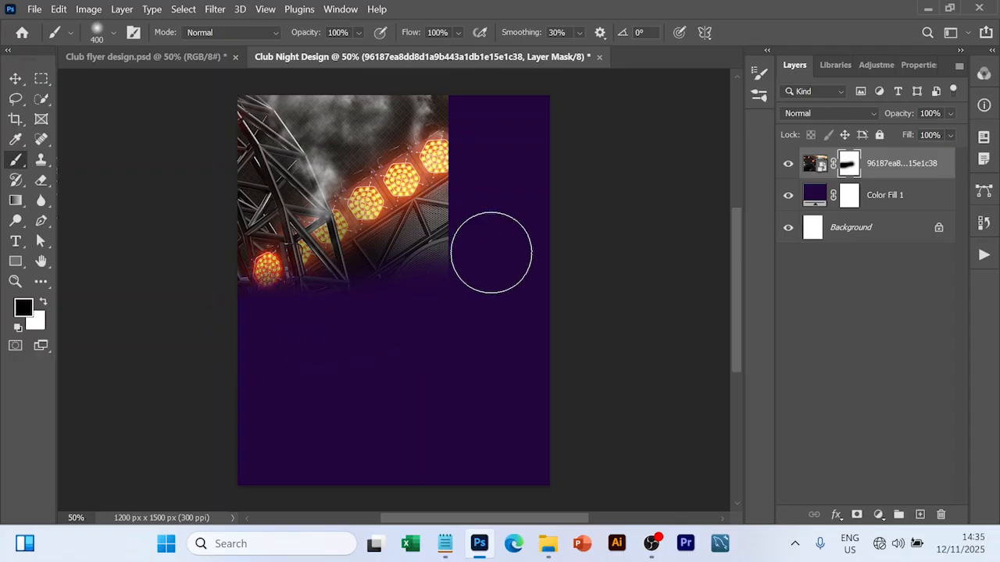
mouse_move(491, 252)
mouse_down()
mouse_move(478, 184)
mouse_move(482, 241)
mouse_up()
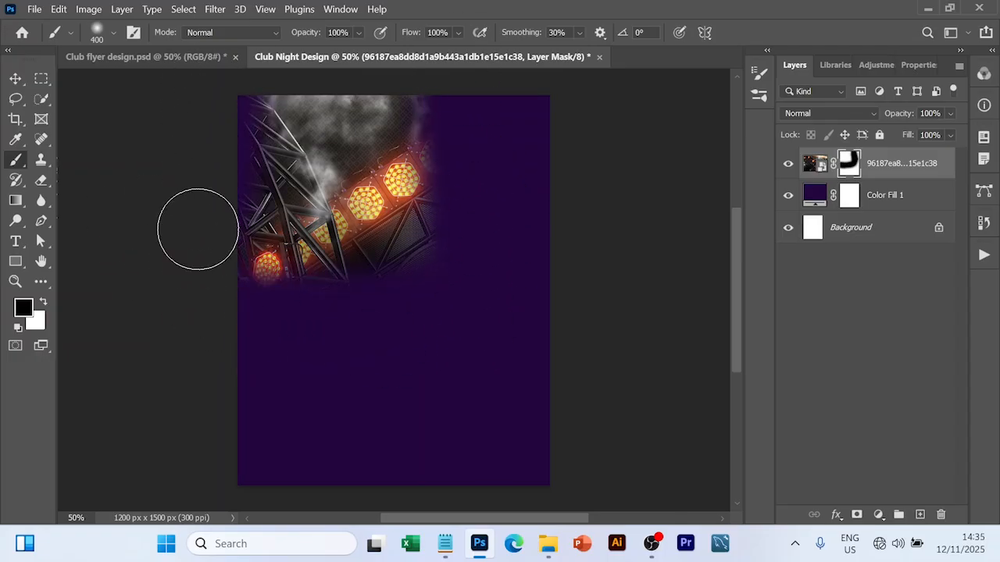
key(v)
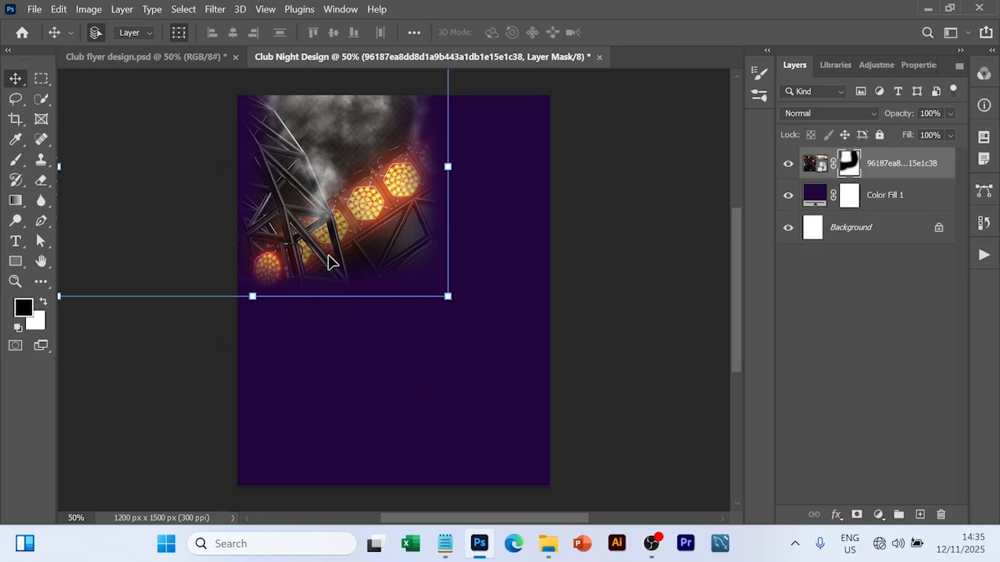
mouse_move(375, 252)
mouse_down()
mouse_move(477, 290)
mouse_move(366, 252)
mouse_up()
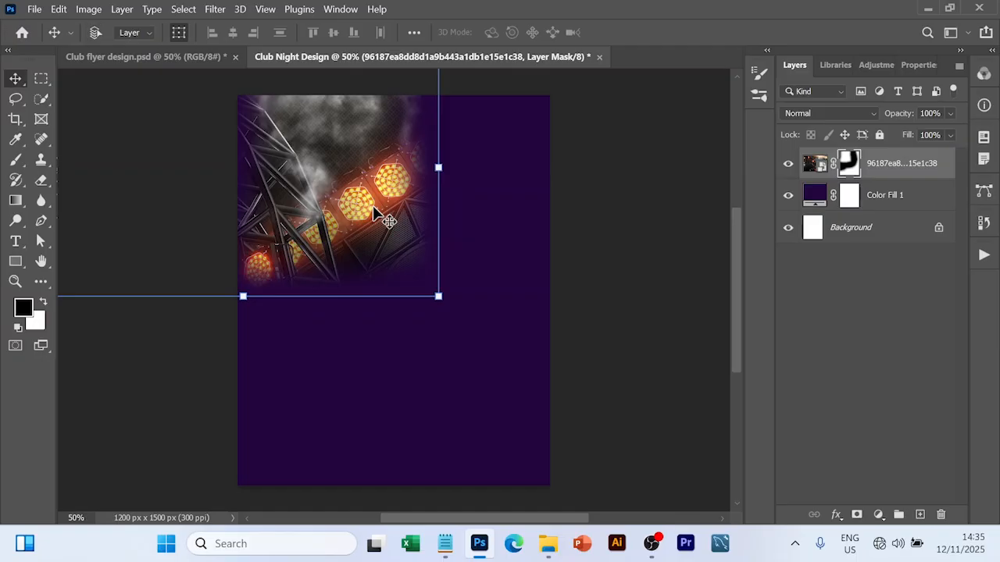
Step: Duplicate the masked stage-lights layer, flip the copy horizontally and position it over the canvas's upper-right area as a mirror of the original
key(ctrl+j)
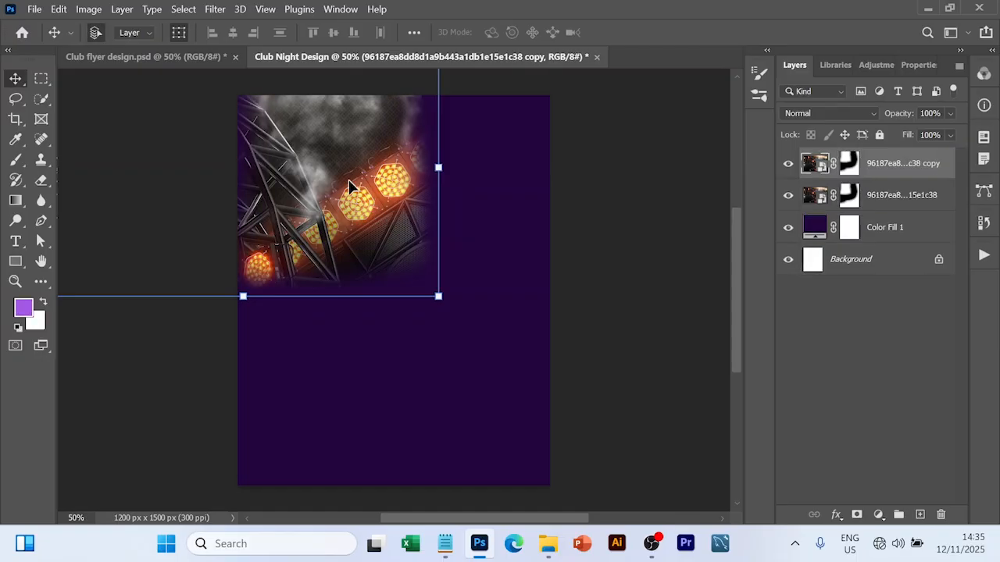
drag(349, 181, 465, 295)
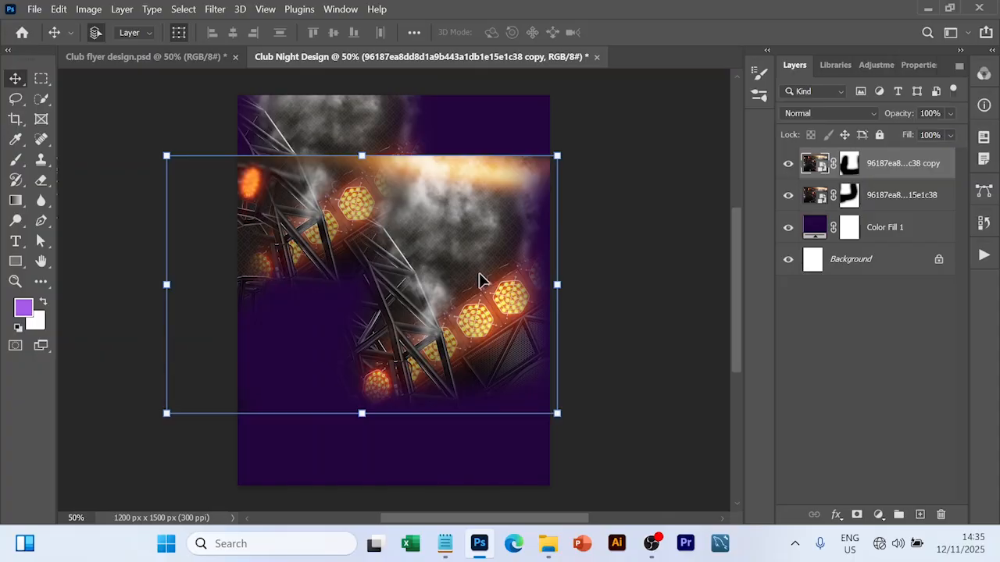
key(ctrl+t)
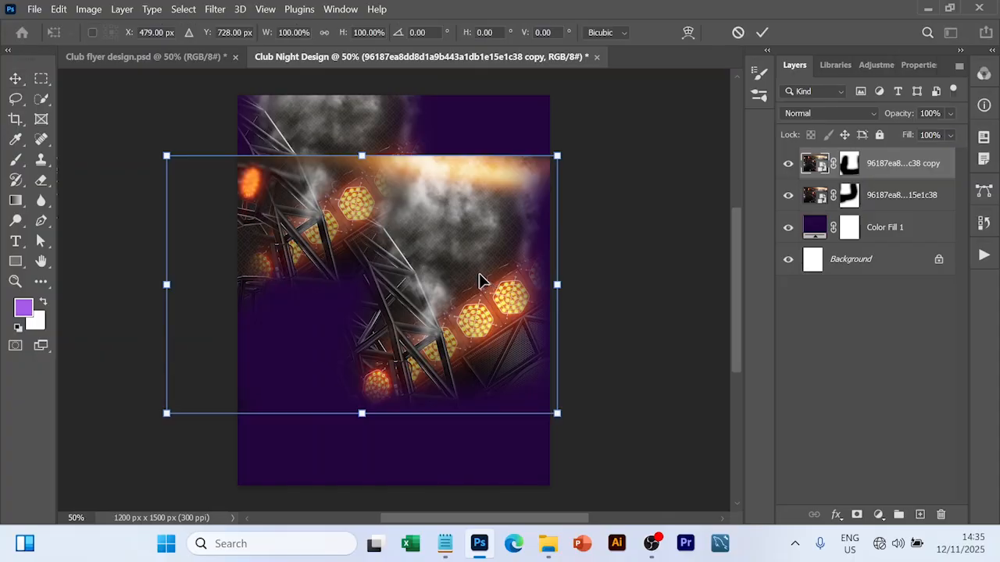
right_click(480, 281)
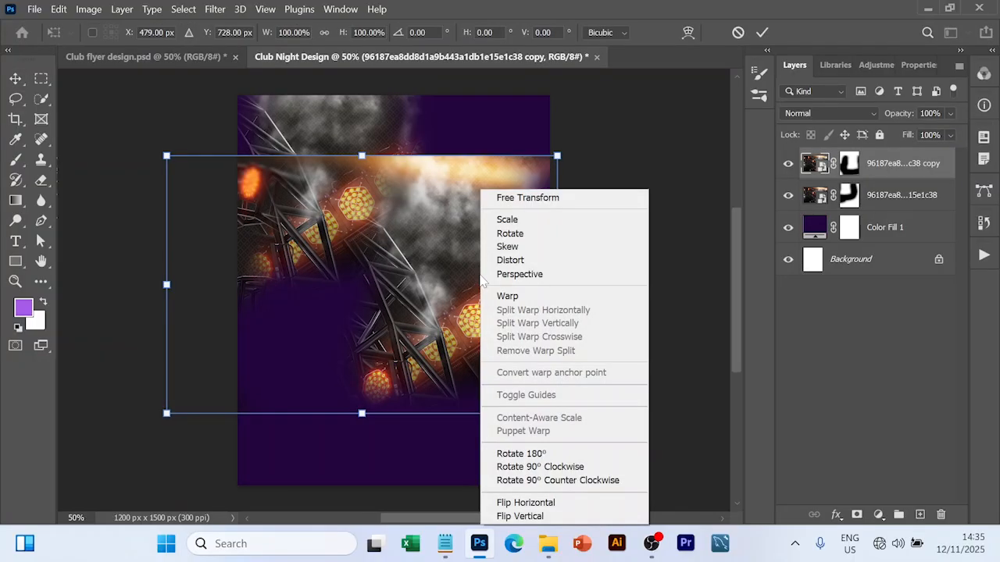
click(538, 503)
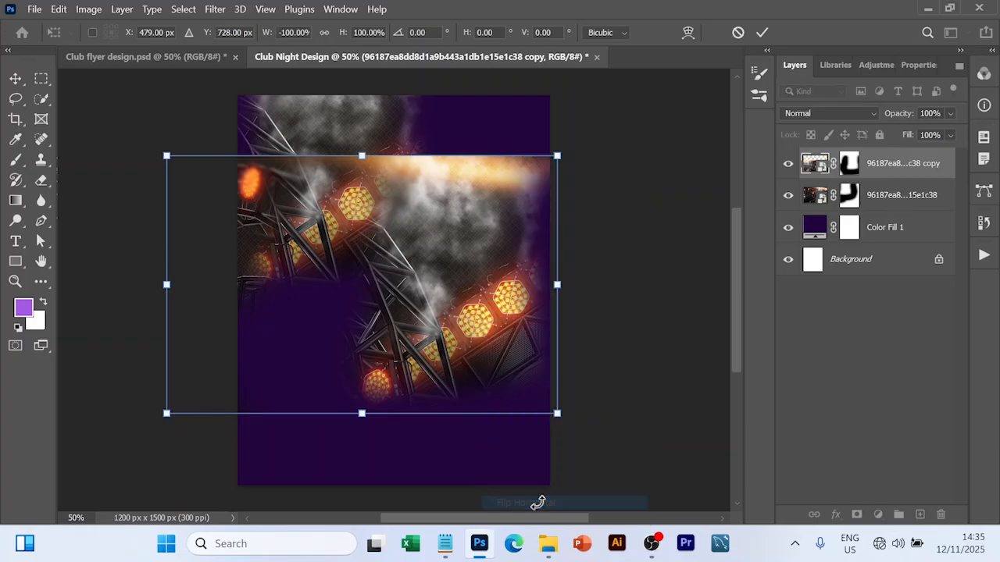
drag(427, 314, 575, 234)
drag(491, 241, 578, 234)
drag(506, 245, 522, 219)
key(shift+Up)
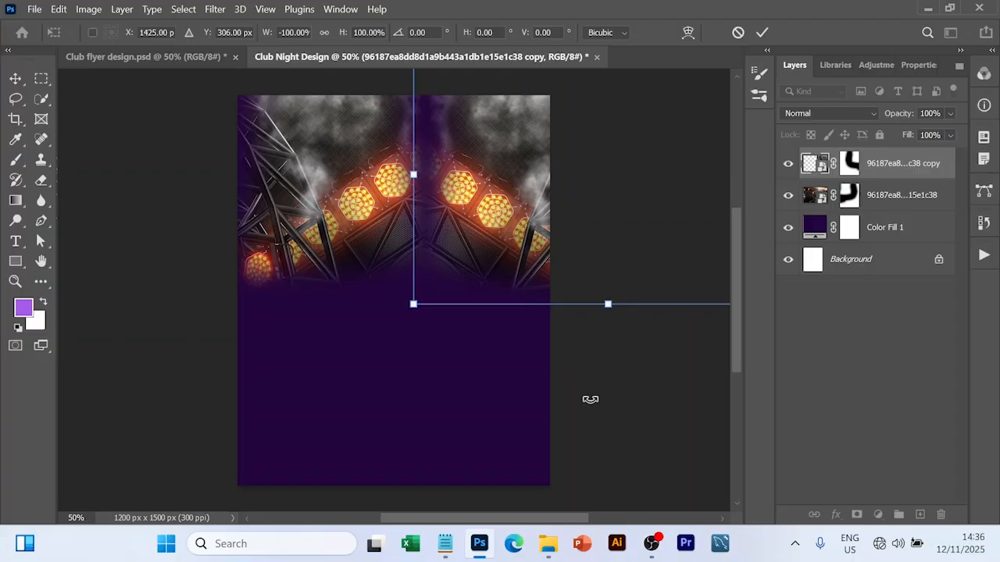
click(761, 32)
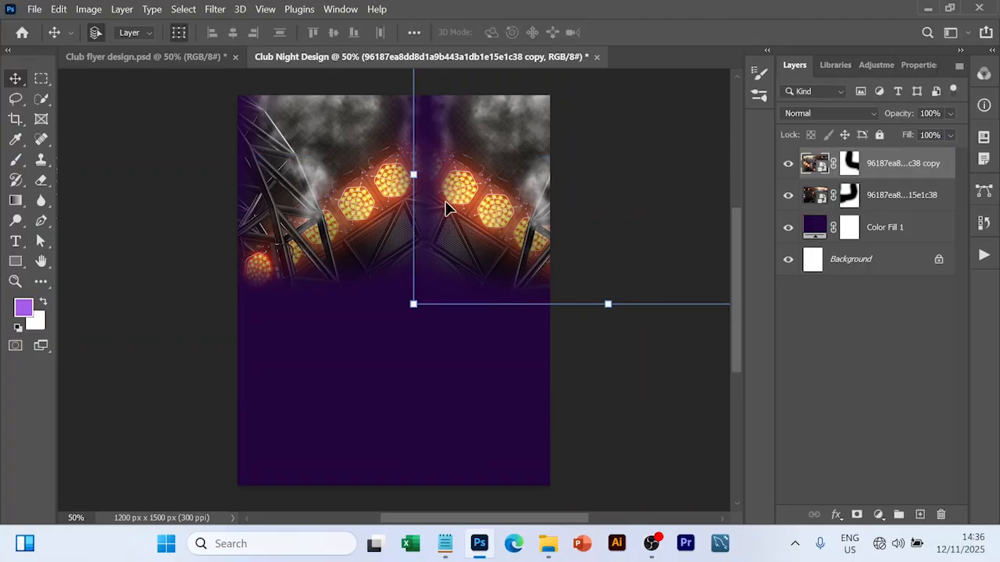
Step: Shift both stage-lights layers left to centre the pair on the canvas, and nudge the mirrored copy up slightly to level it
shift+click(337, 177)
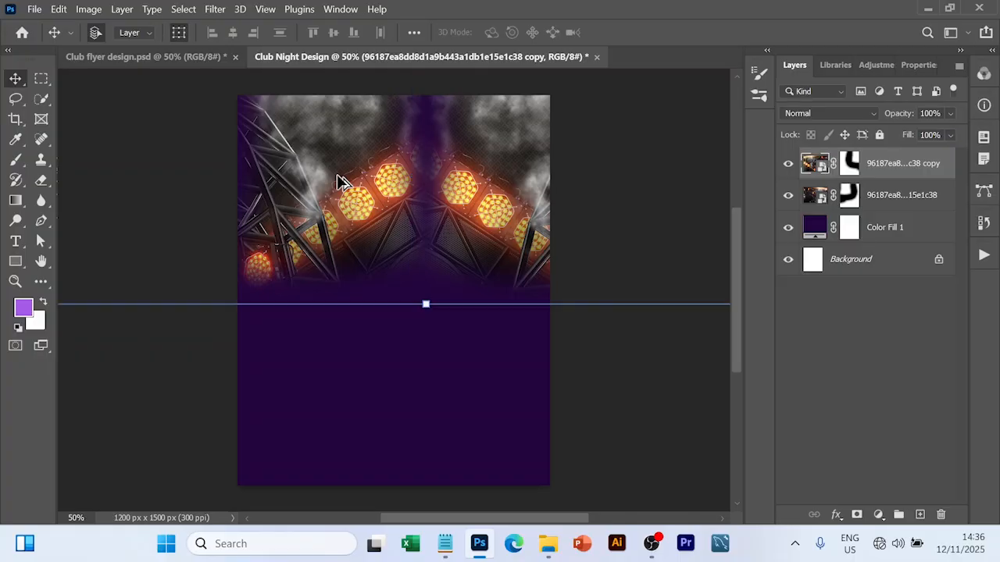
drag(419, 182, 393, 181)
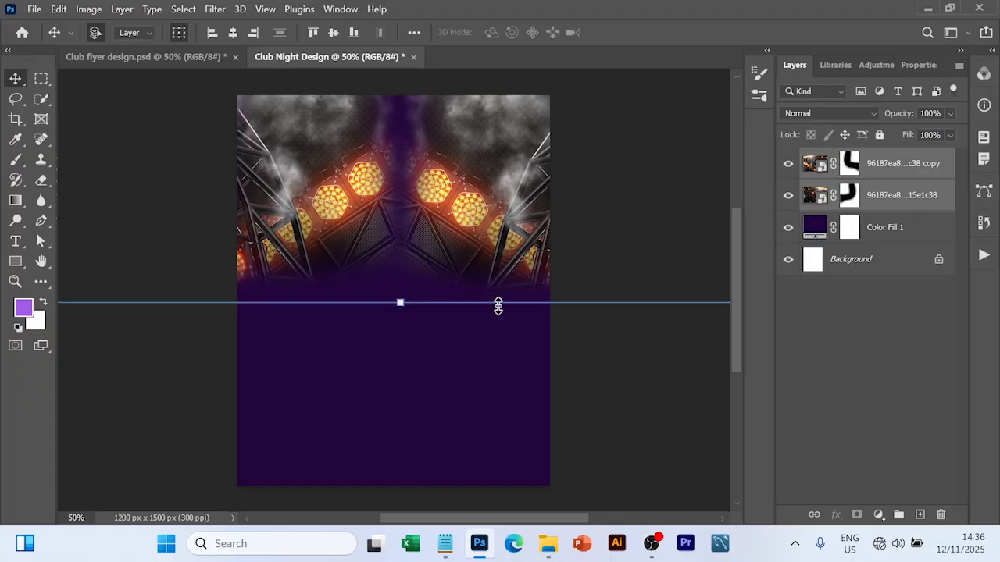
click(591, 381)
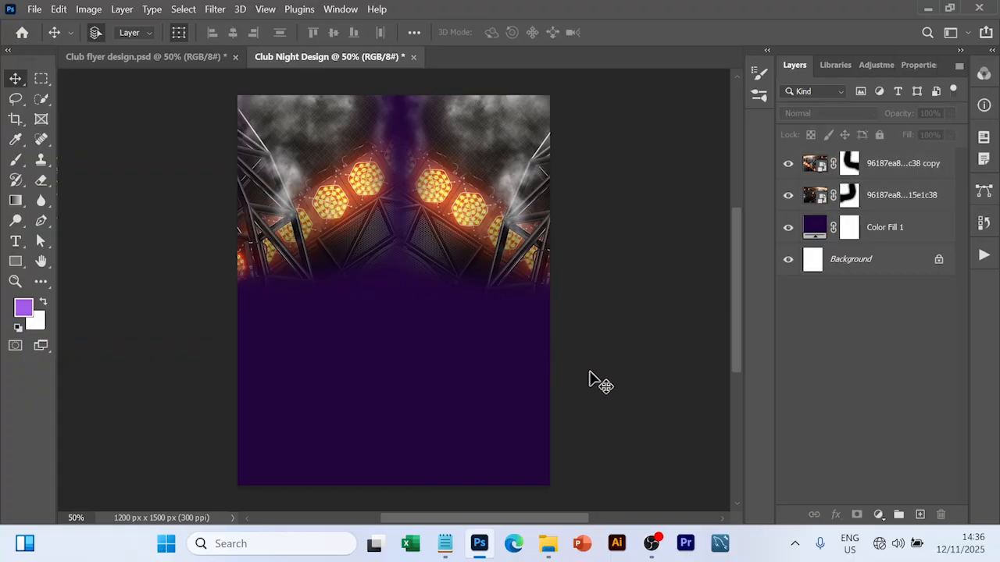
click(519, 251)
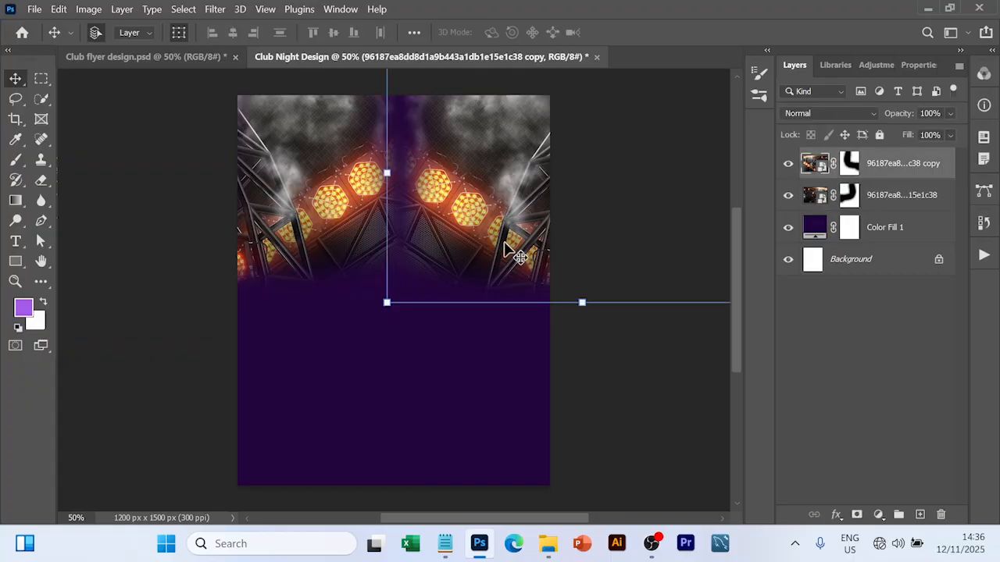
key(shift+Down)
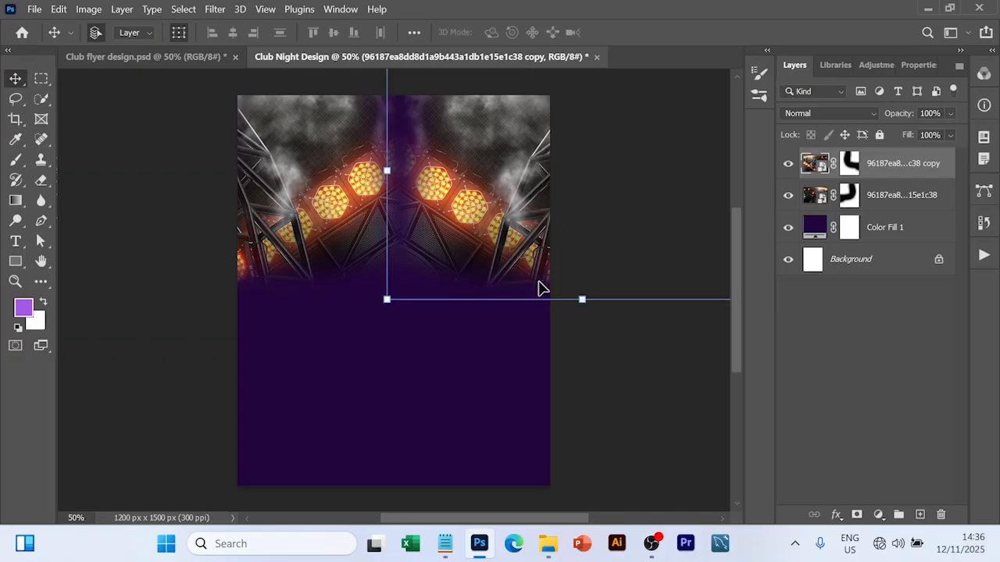
click(631, 385)
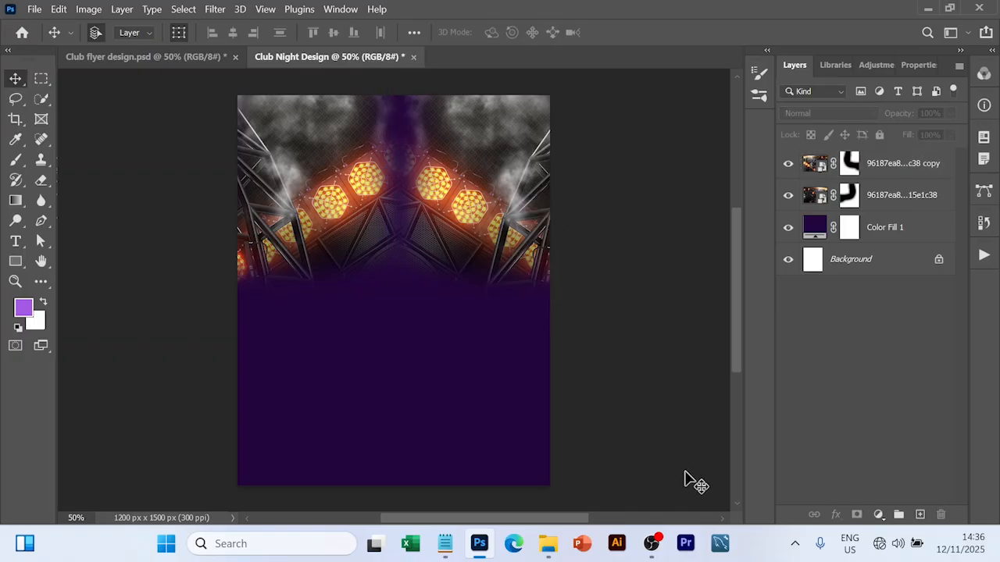
Step: Place the purple-suited woman's portrait from the REOURCE FILE folder at the centre of the flyer
click(553, 546)
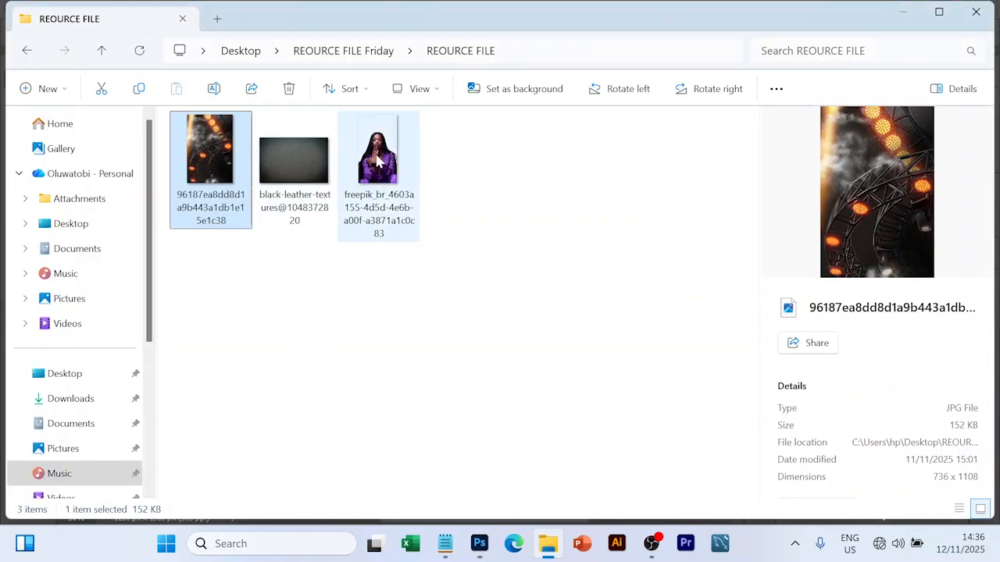
drag(379, 168, 393, 297)
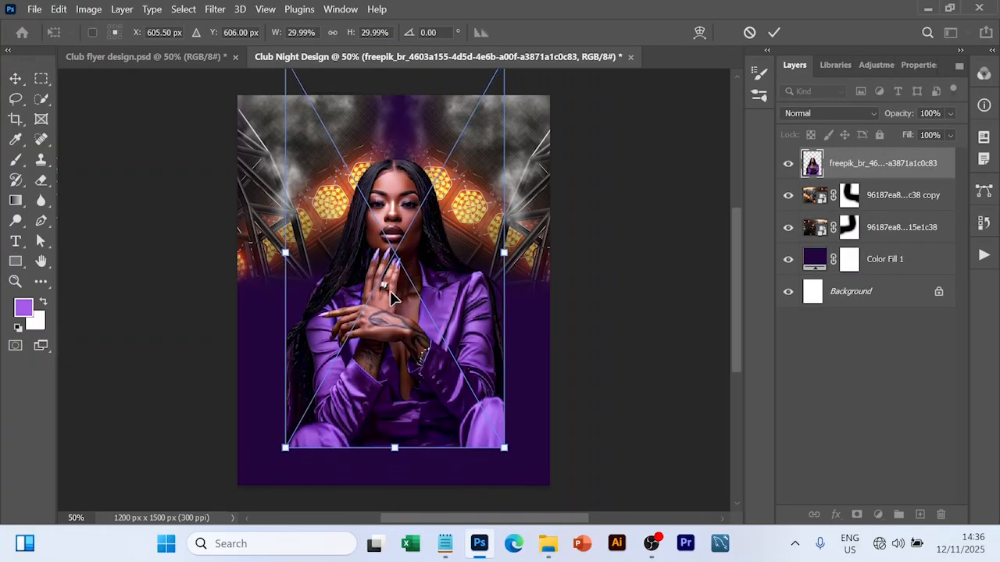
click(777, 33)
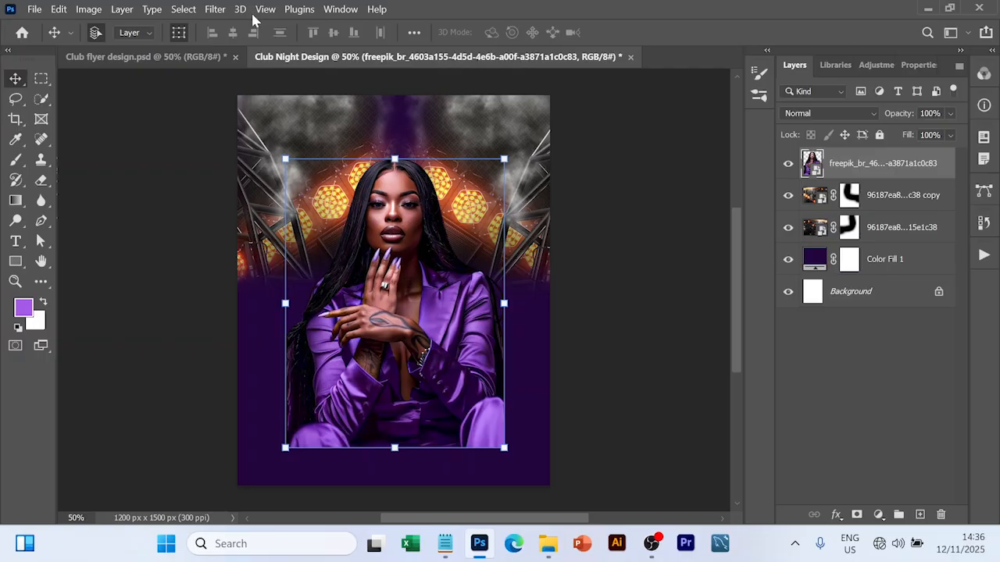
Step: Open the Camera Raw Filter on the portrait layer and set Sharpening to 42
click(214, 9)
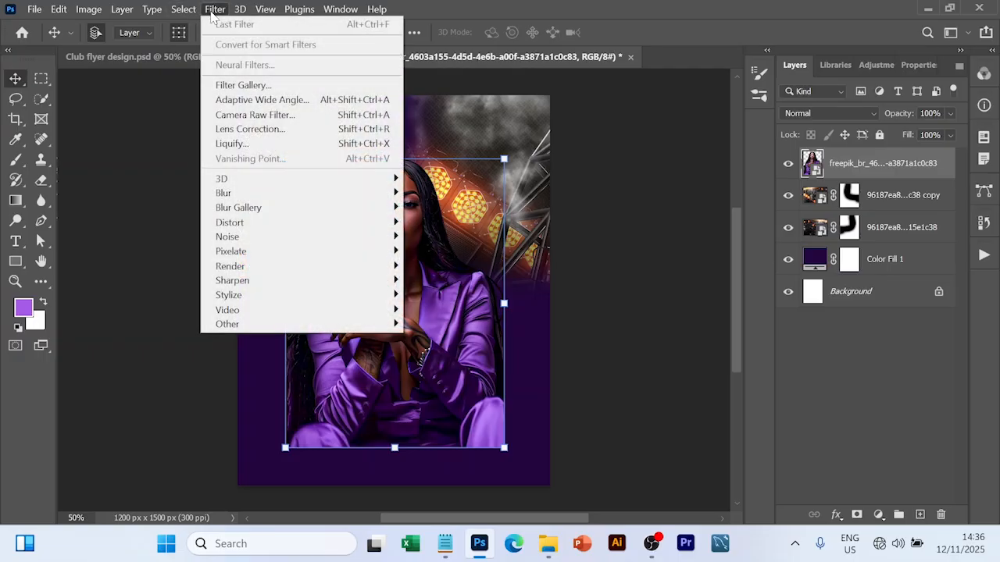
click(244, 115)
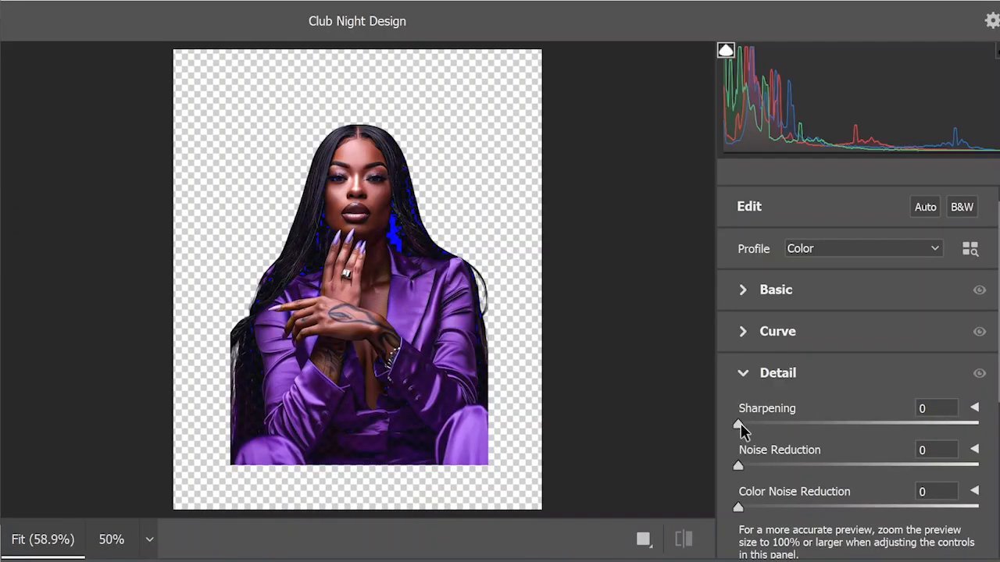
drag(739, 424, 805, 424)
click(742, 375)
click(742, 375)
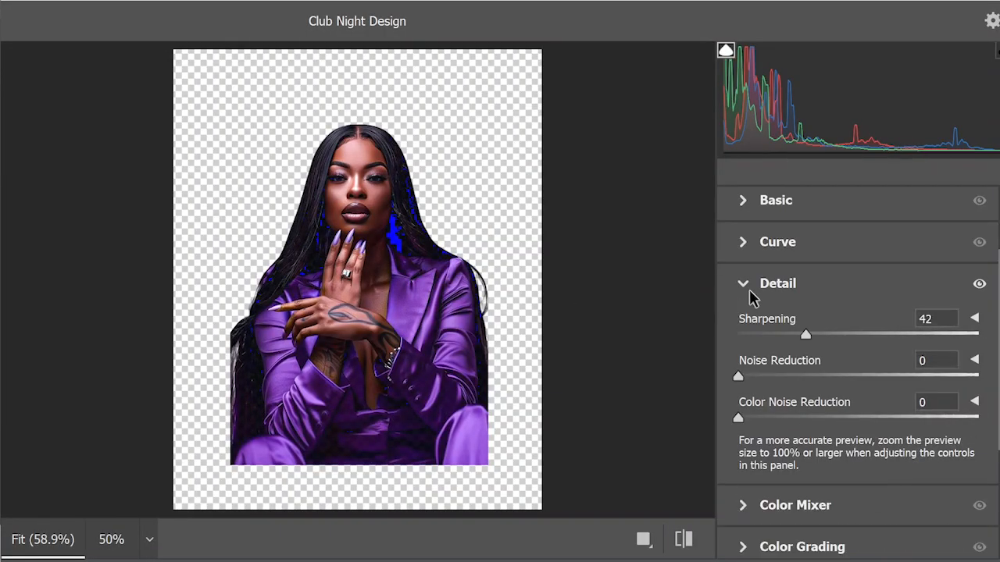
Step: Set the portrait's Contrast to +26, Highlights +10, Texture +35, Clarity +21 and Vibrance +5, and apply the Camera Raw Filter
click(742, 200)
mouse_move(858, 387)
mouse_down()
mouse_move(889, 388)
mouse_move(869, 388)
mouse_up()
scroll(838, 408, down, 1)
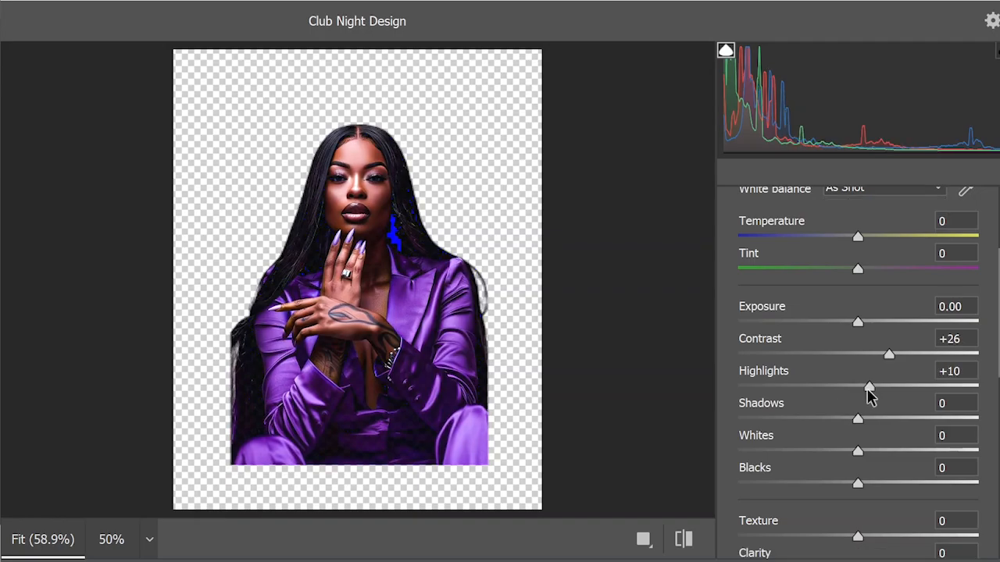
scroll(863, 414, down, 1)
drag(858, 437, 899, 438)
drag(859, 469, 883, 469)
scroll(885, 473, down, 1)
drag(857, 437, 864, 437)
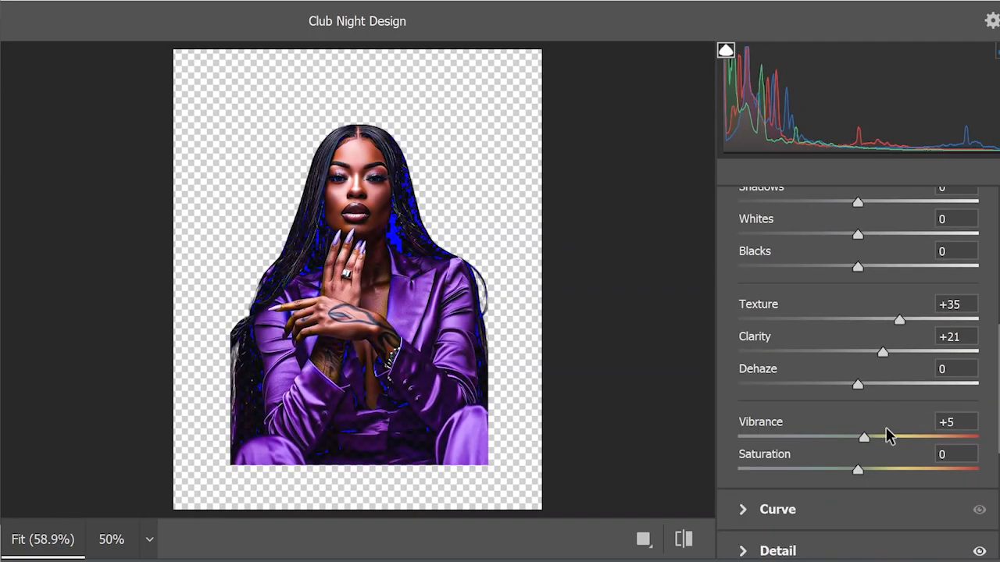
key(Return)
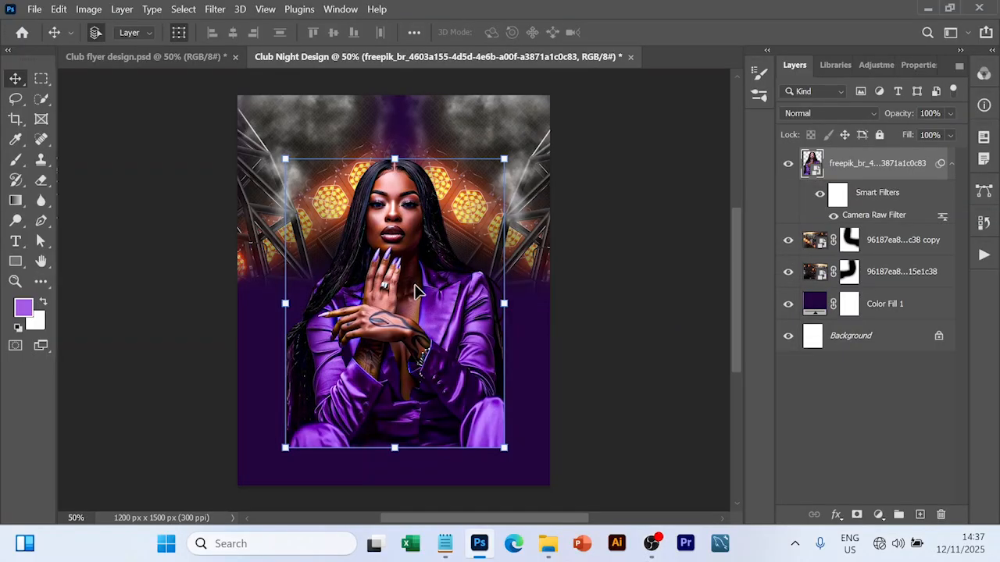
Step: Set alignment relative to the canvas and centre the portrait horizontally on it
click(414, 33)
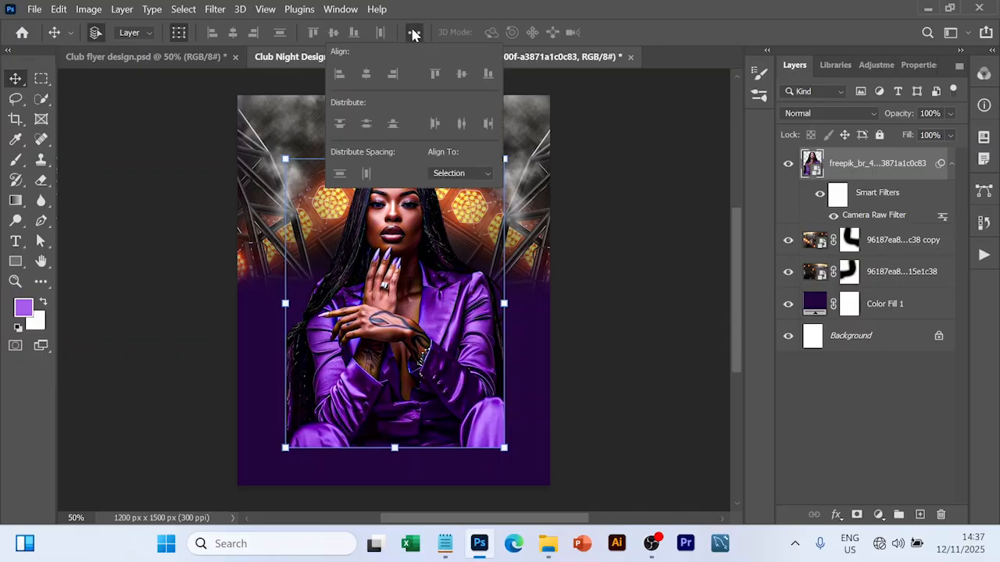
click(458, 174)
click(457, 200)
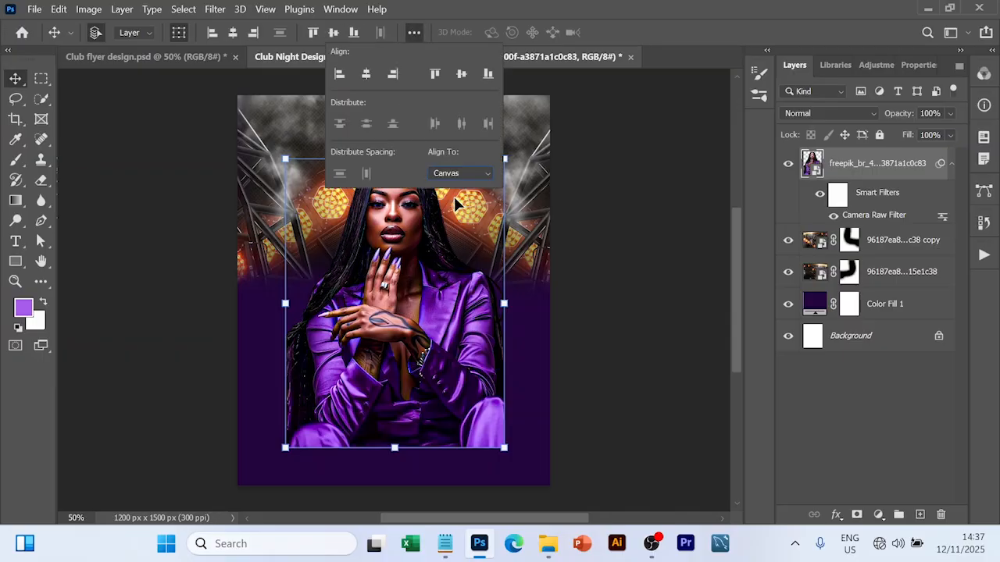
click(367, 74)
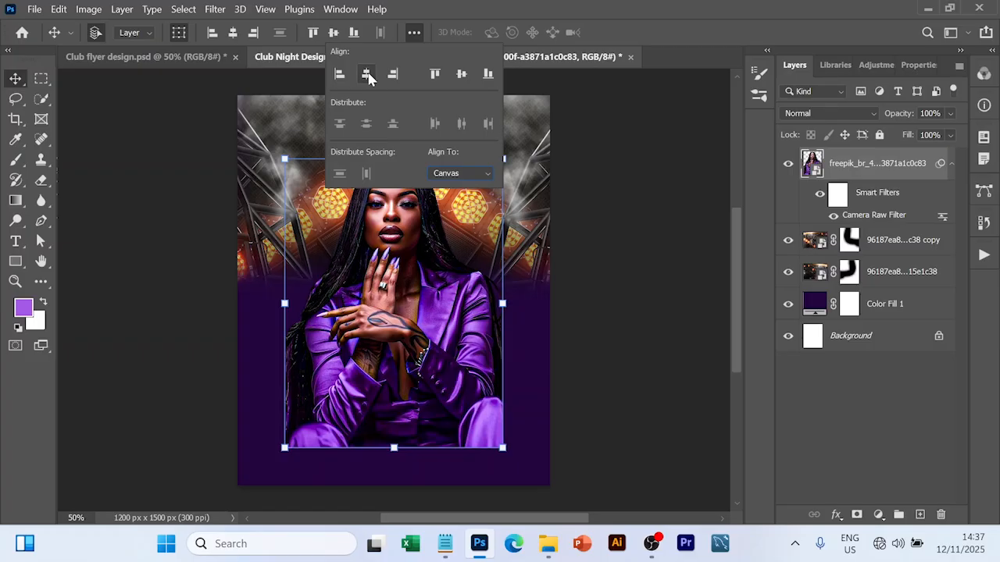
click(631, 356)
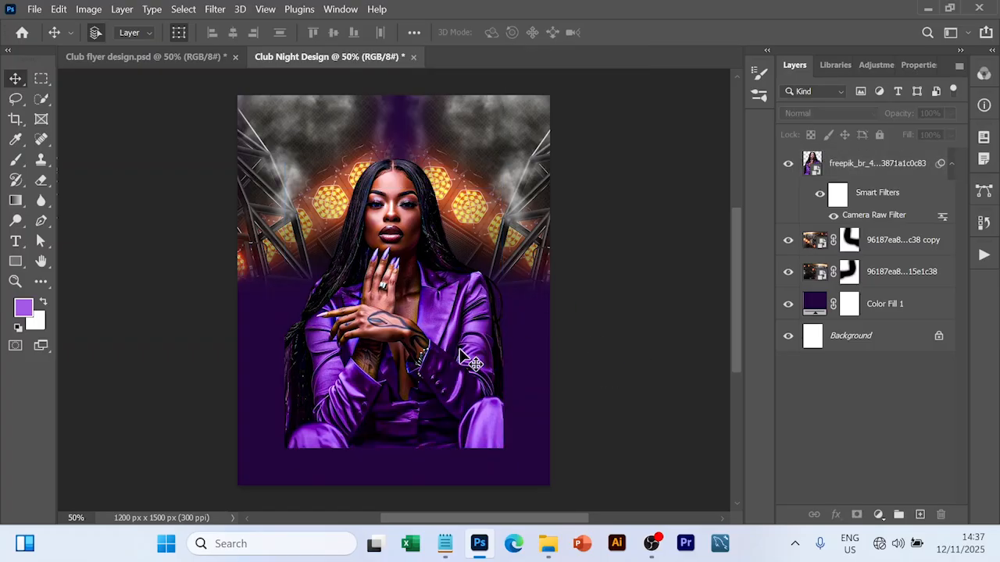
Step: Add a layer mask to the portrait, move it up slightly, and fade its lower part with a soft black 400 px brush
click(411, 367)
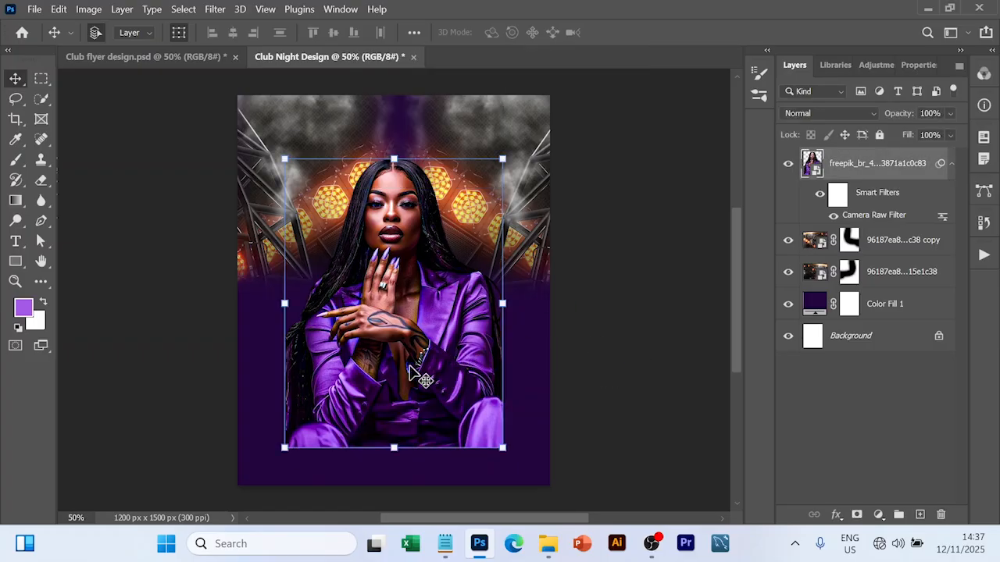
click(856, 515)
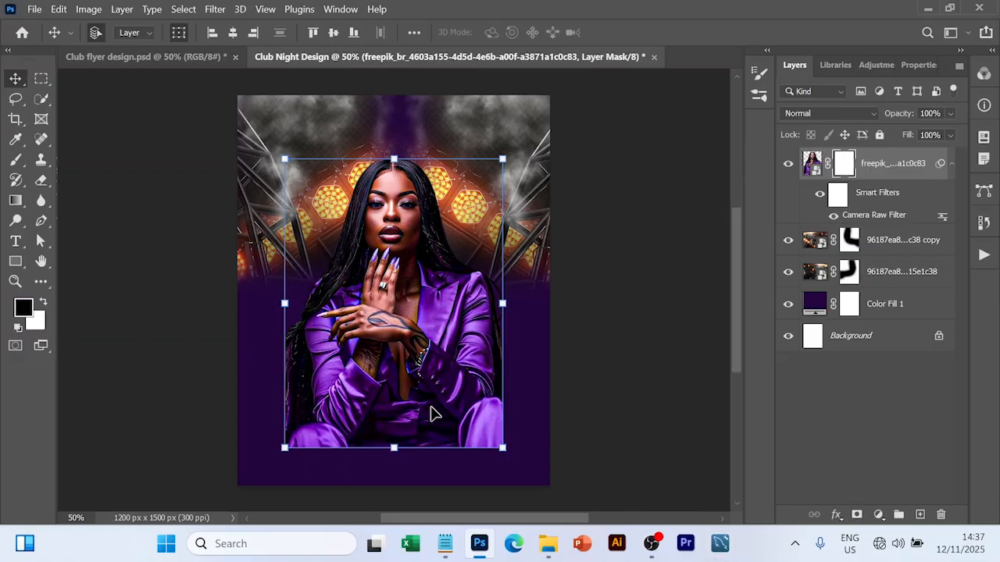
drag(434, 414, 434, 397)
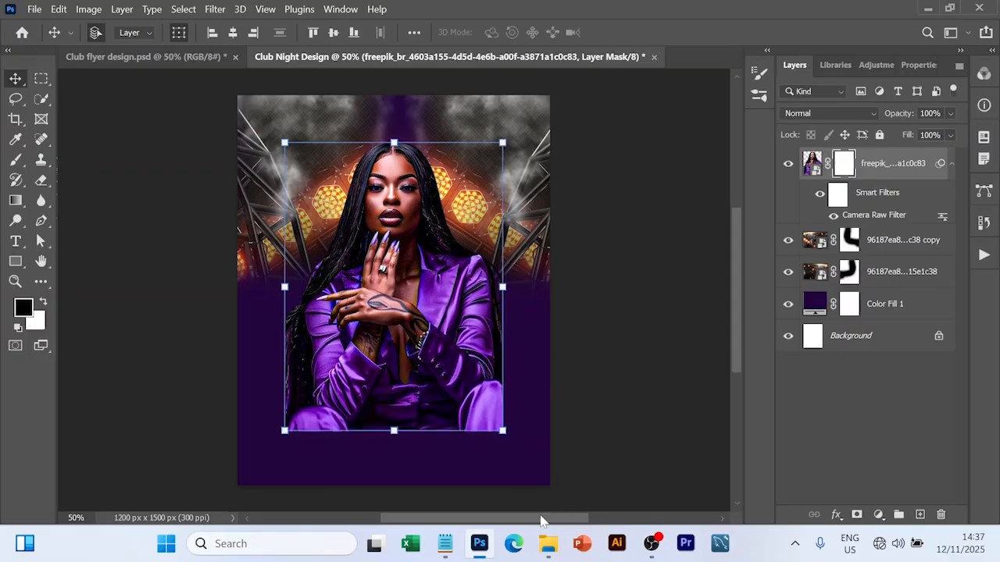
key(b)
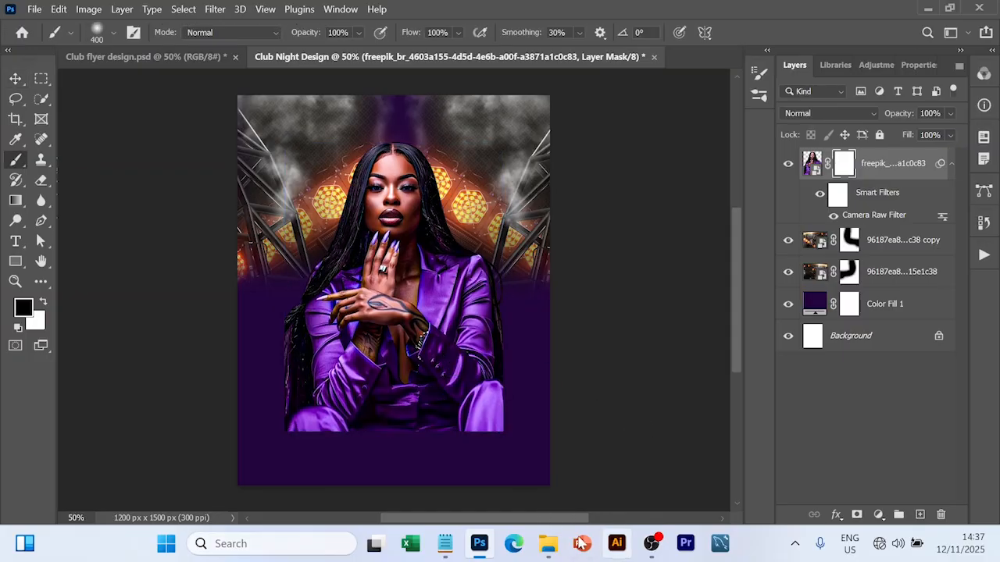
mouse_move(494, 420)
mouse_down()
mouse_move(444, 442)
mouse_move(479, 436)
mouse_move(380, 449)
mouse_move(325, 446)
mouse_move(381, 423)
mouse_move(321, 441)
mouse_move(292, 426)
mouse_move(308, 440)
mouse_move(395, 444)
mouse_move(331, 434)
mouse_move(570, 403)
mouse_move(529, 432)
mouse_move(417, 471)
mouse_move(271, 449)
mouse_move(278, 394)
mouse_move(270, 360)
mouse_move(291, 382)
mouse_move(276, 381)
mouse_move(297, 418)
mouse_move(340, 432)
mouse_move(583, 397)
mouse_move(522, 369)
mouse_move(523, 328)
mouse_move(531, 334)
mouse_move(527, 396)
mouse_move(521, 388)
mouse_move(464, 417)
mouse_move(353, 442)
mouse_move(343, 415)
mouse_move(323, 421)
mouse_move(538, 401)
mouse_move(426, 440)
mouse_up()
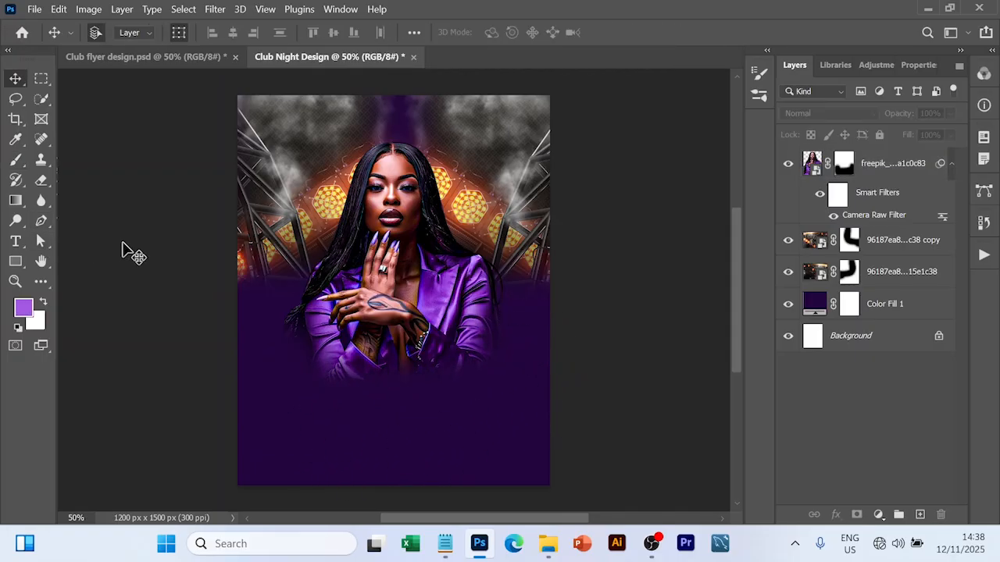
Step: Draw a rectangle about 1192 x 249 px across the canvas below the portrait, fill it near-black and align it to the left edge
key(u)
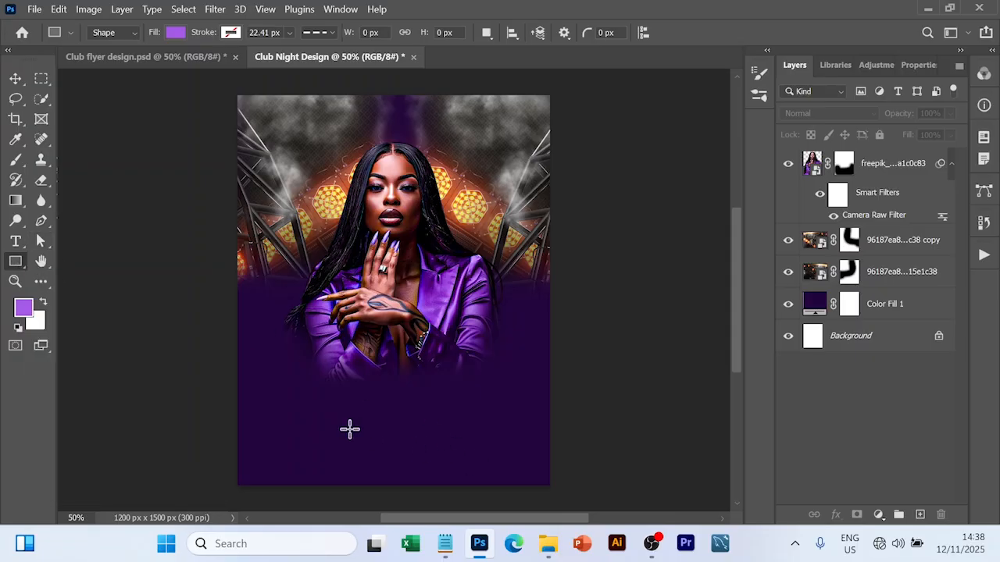
drag(241, 374, 551, 438)
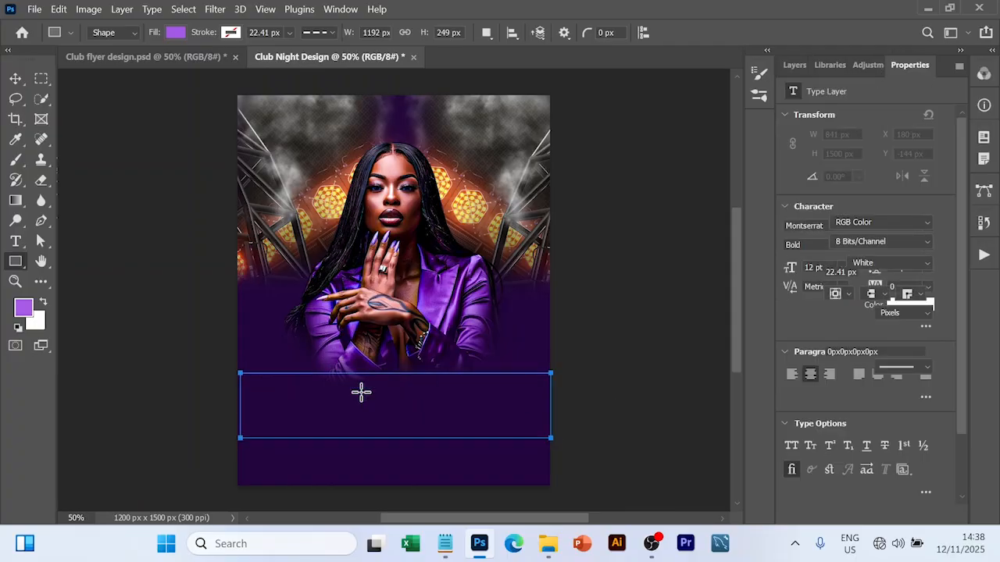
click(833, 229)
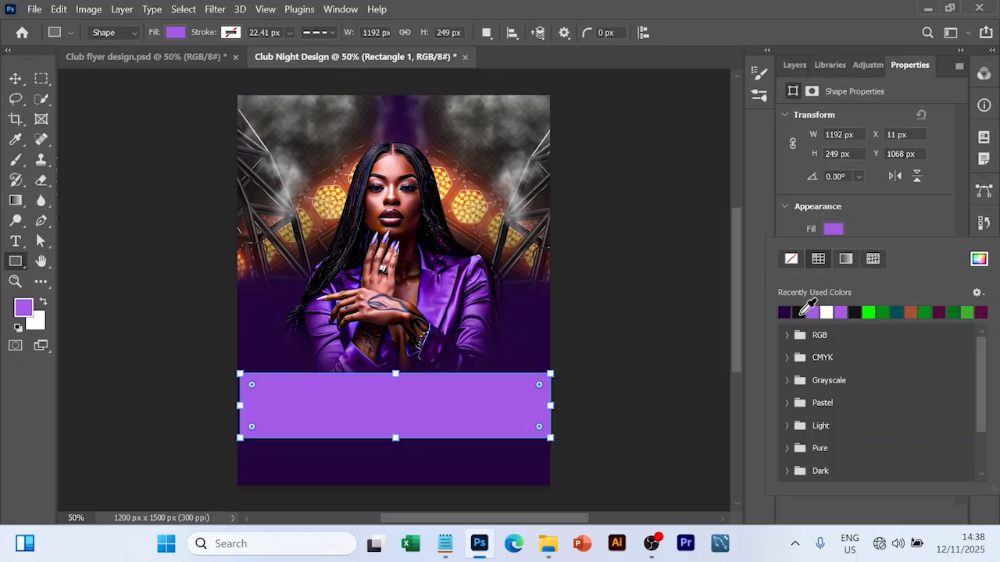
click(798, 313)
key(v)
drag(430, 404, 426, 403)
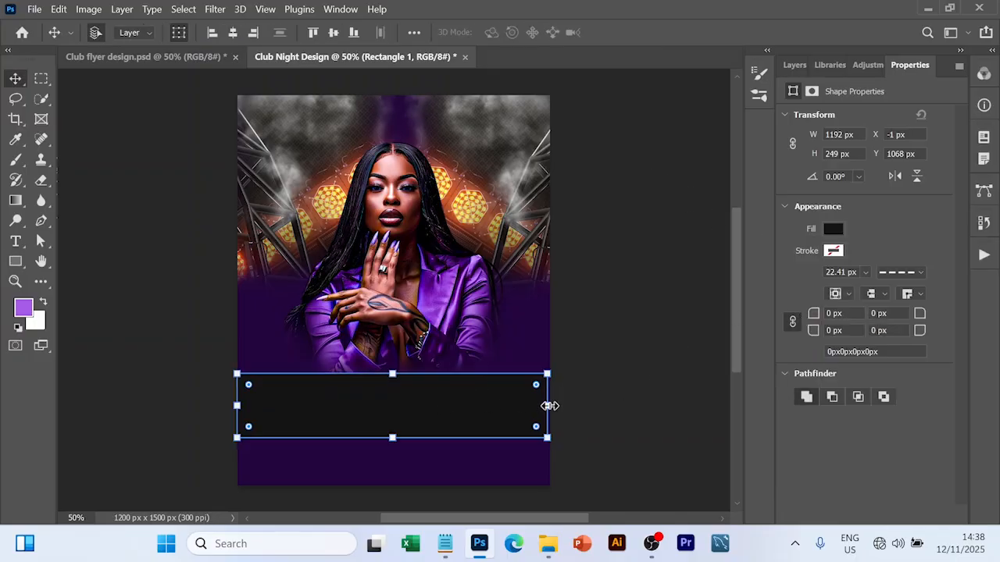
Step: Widen the dark rectangle to about 1264 px so it overhangs both canvas sides, and move it down slightly
drag(549, 405, 565, 403)
mouse_move(477, 398)
mouse_down()
mouse_move(458, 398)
mouse_move(468, 397)
mouse_up()
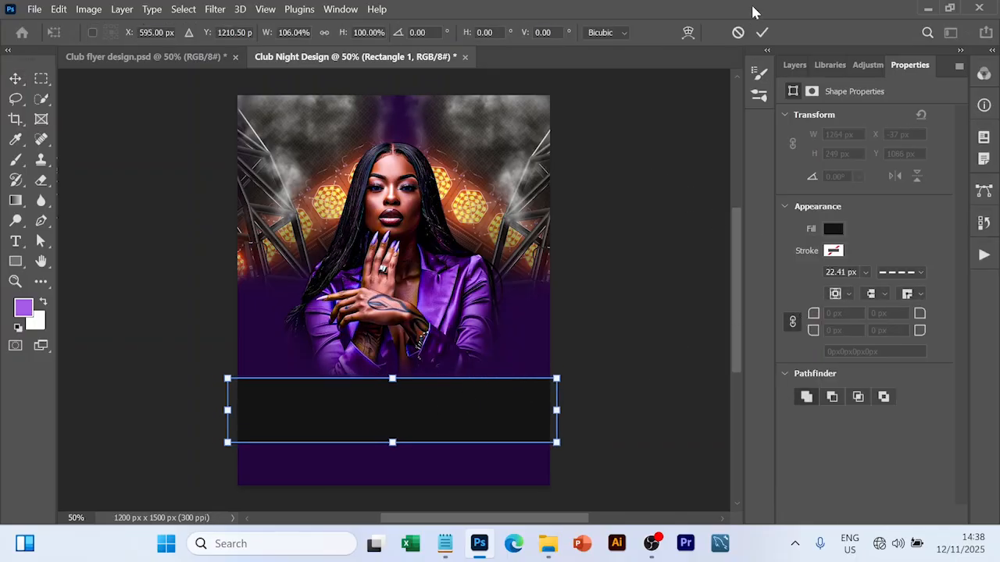
click(762, 32)
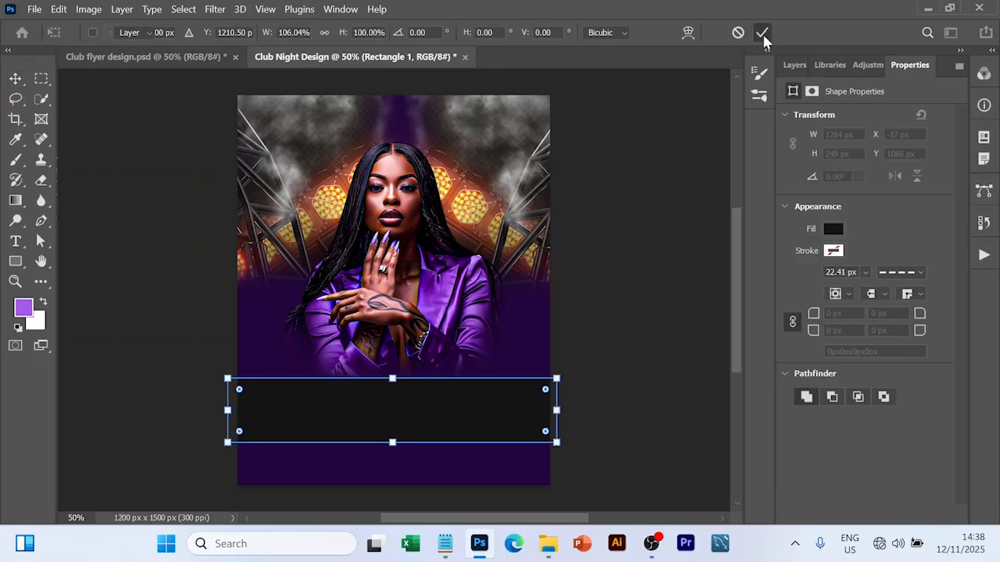
Step: Convert the dark rectangle to a smart object and apply a Gaussian Blur with a radius of 55.3 pixels
click(216, 10)
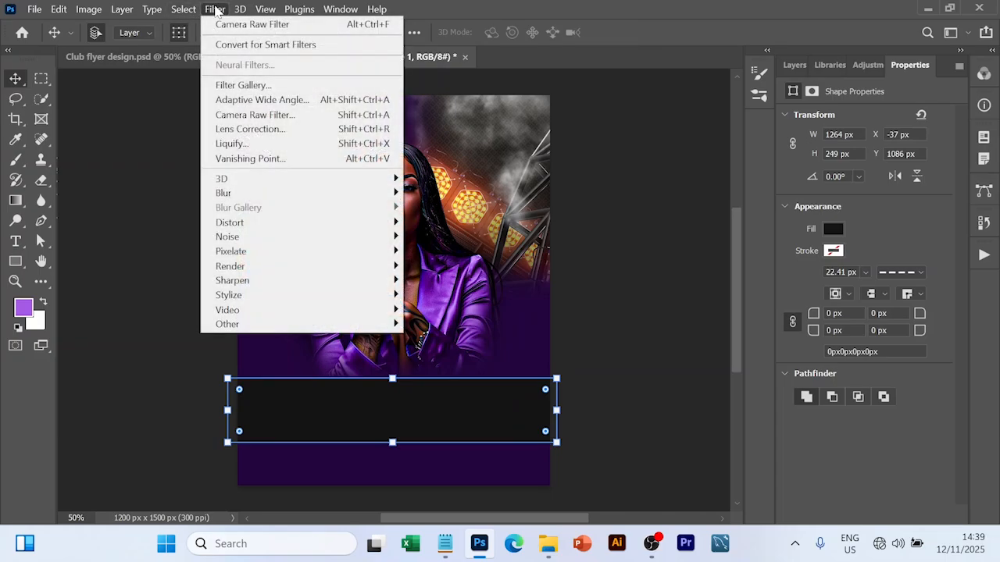
mouse_move(234, 195)
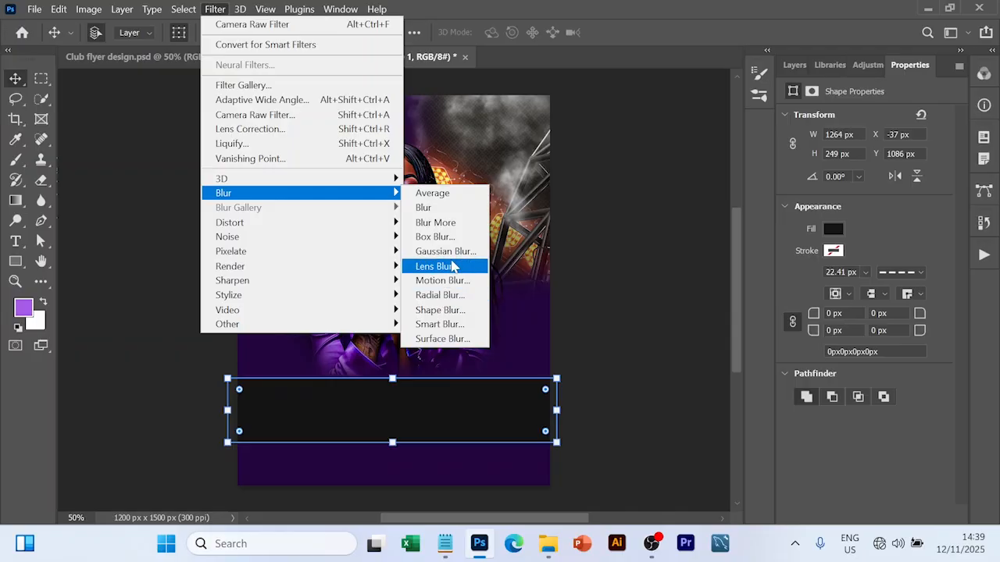
click(448, 251)
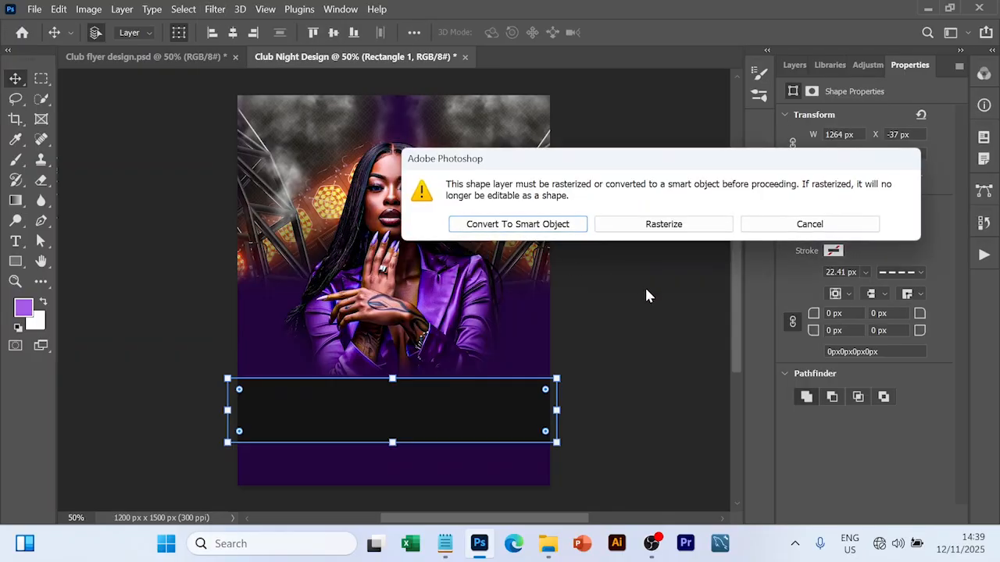
click(551, 225)
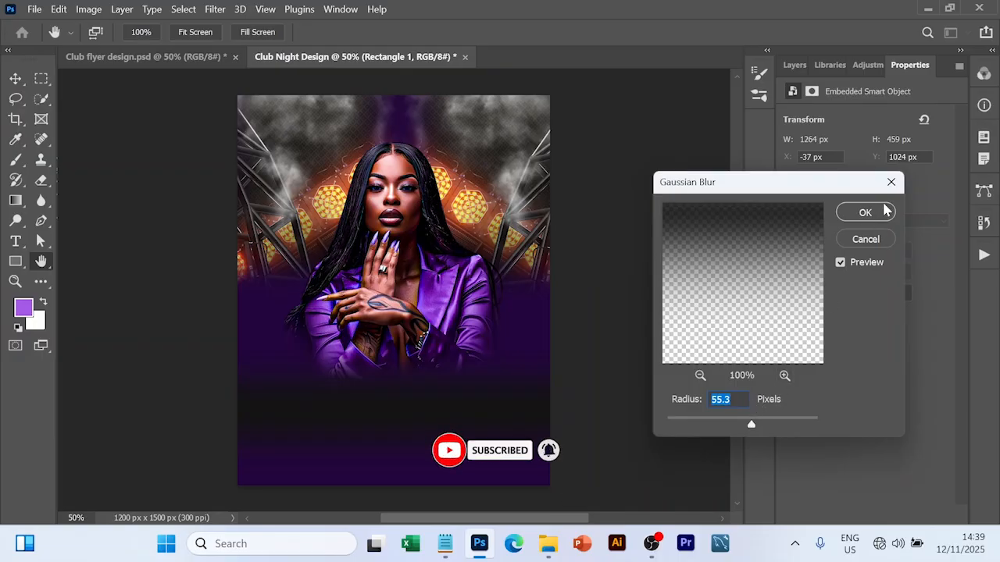
click(864, 213)
key(v)
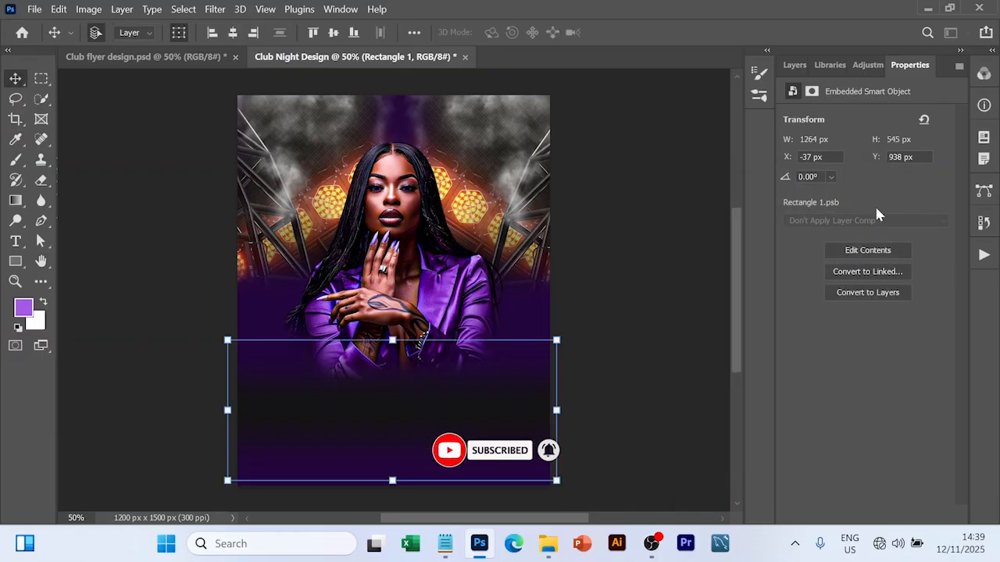
click(656, 302)
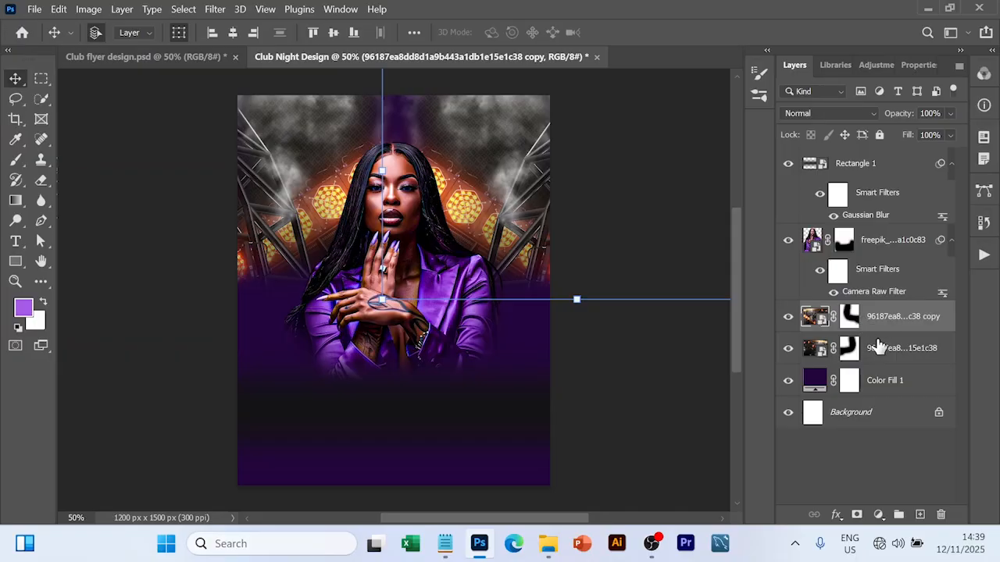
Step: Lower the opacity of both stage-lights image layers together to 71%
shift+click(879, 353)
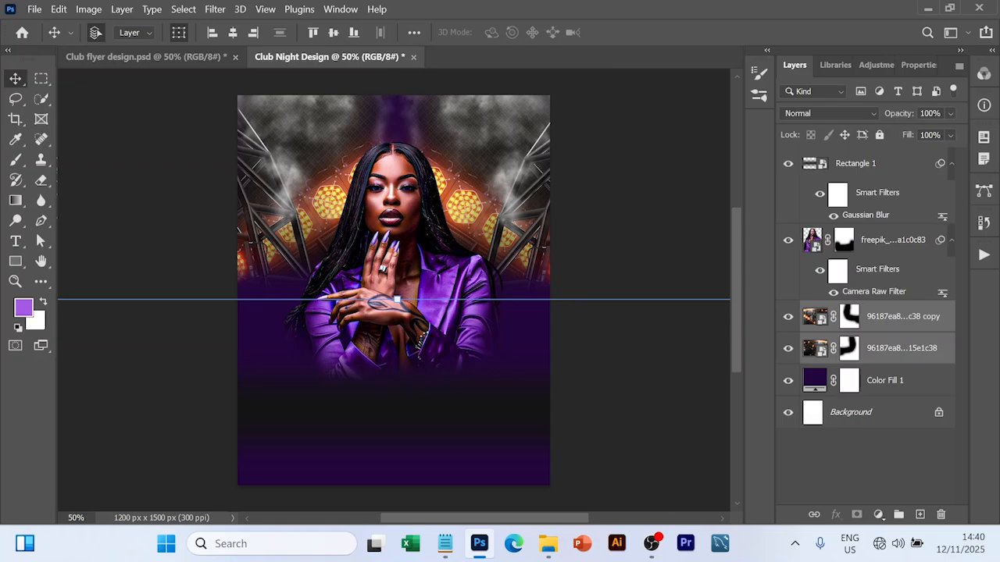
click(950, 114)
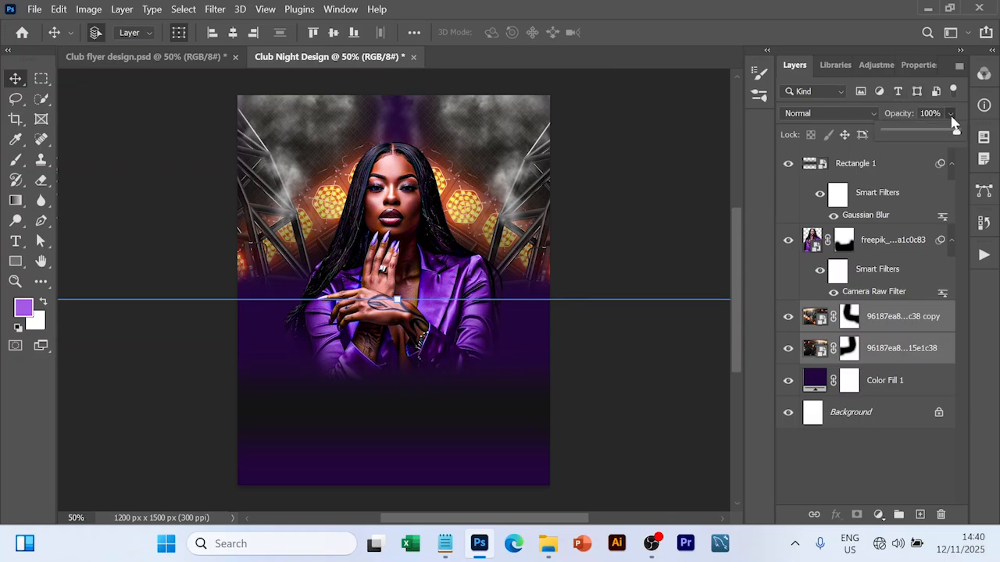
drag(961, 135, 942, 139)
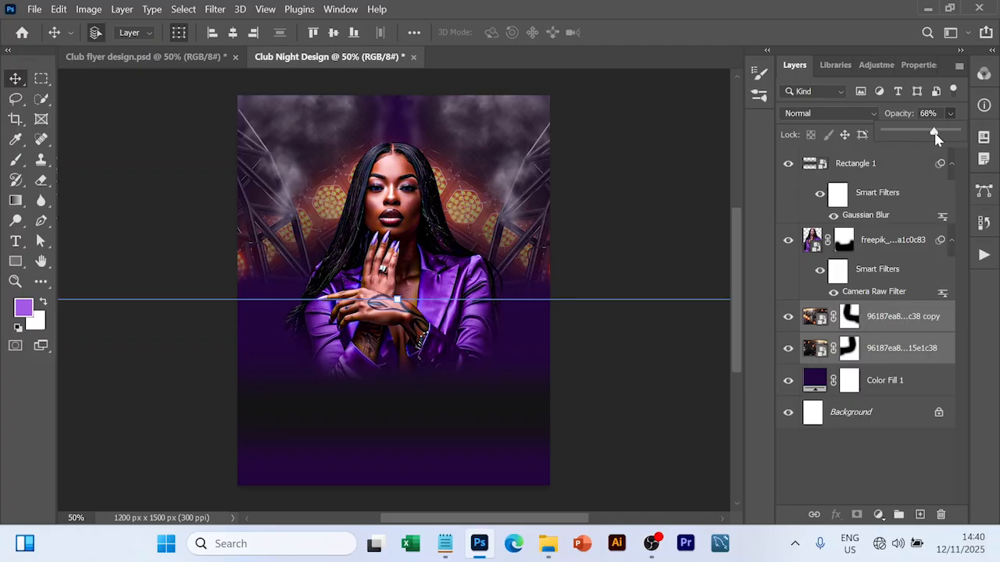
click(680, 358)
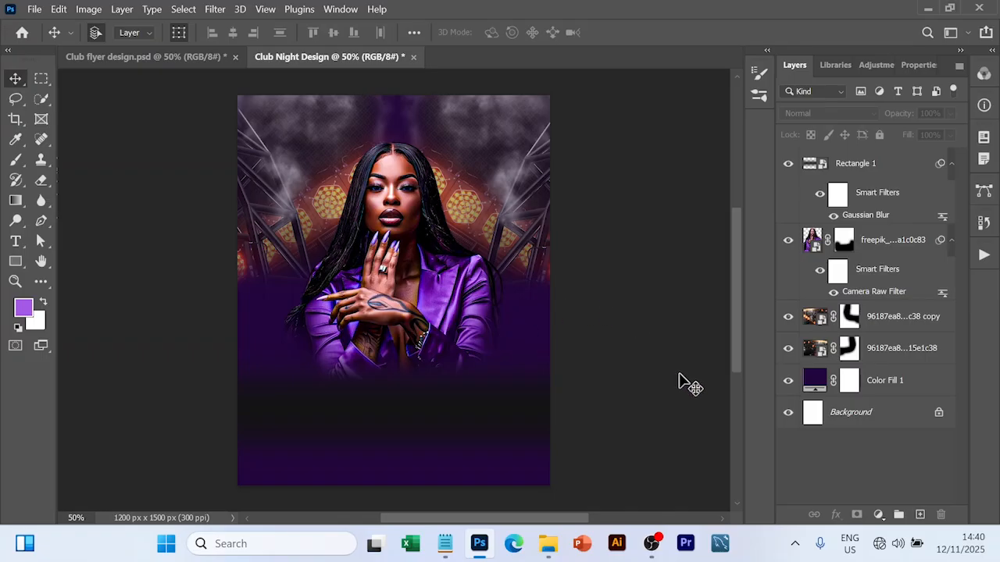
Step: Group the two stage-lights layers with the purple colour fill layer and name the group BG
click(863, 320)
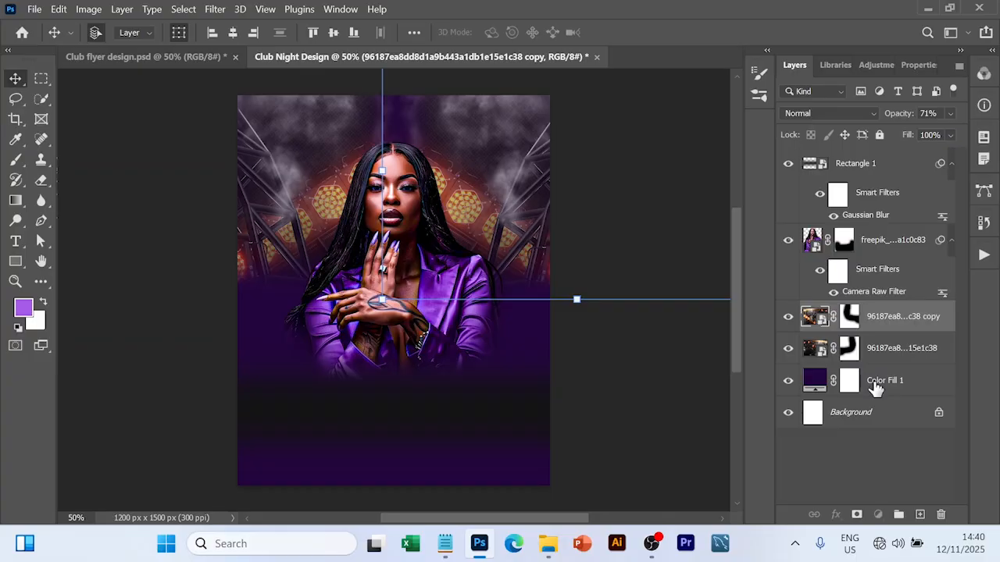
shift+click(874, 382)
key(ctrl+g)
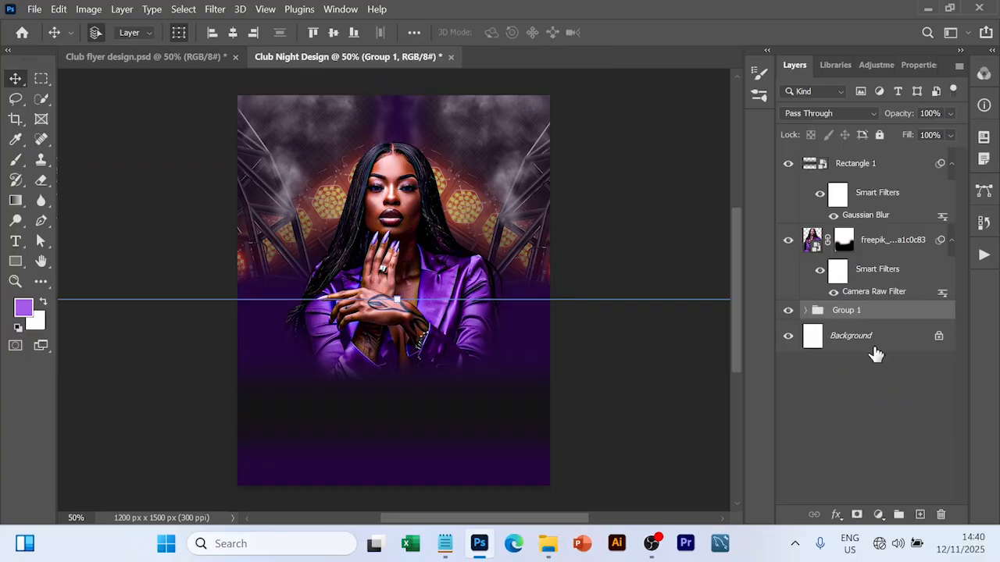
double_click(851, 311)
key(Return)
click(866, 465)
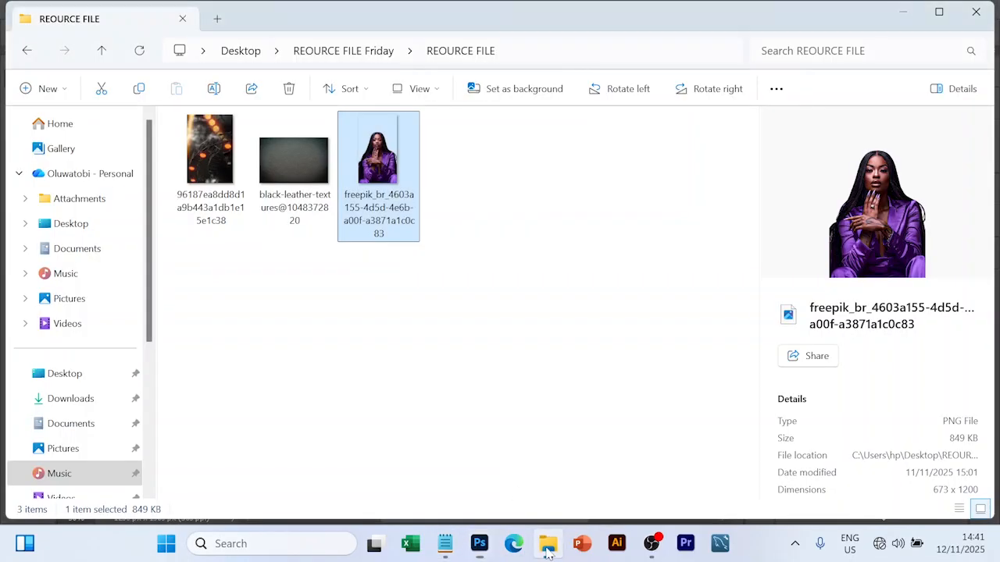
Step: Place the black-leather-textures image from the REOURCE FILE folder and position it over the lower part of the flyer
click(548, 543)
drag(294, 168, 410, 459)
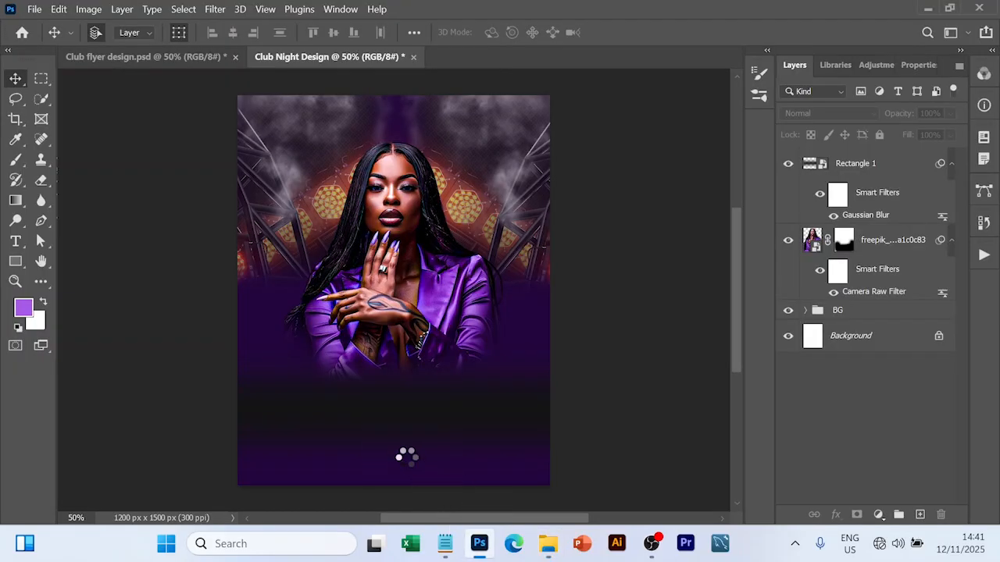
drag(452, 298, 443, 442)
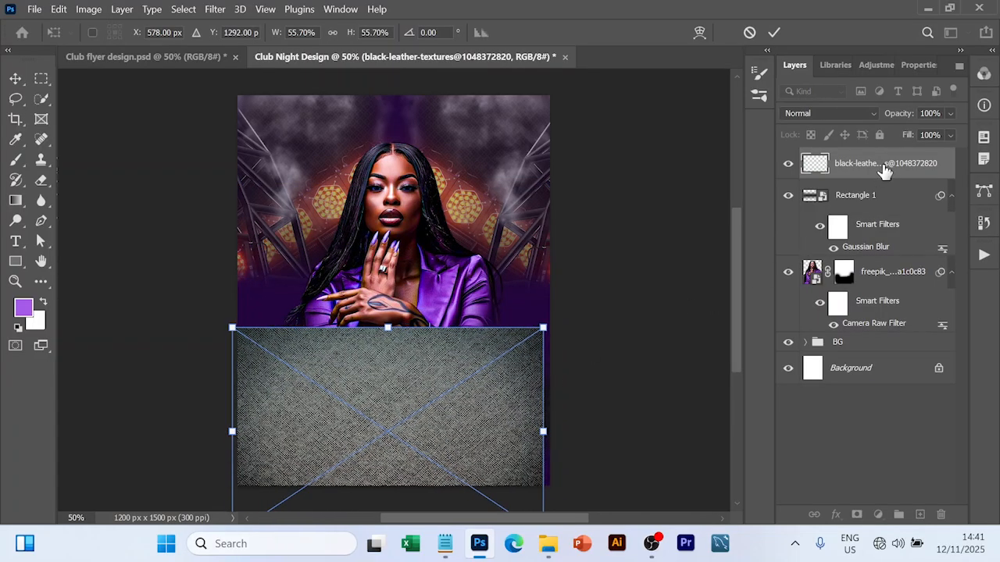
Step: Stack the leather texture layer between the portrait layer and the BG group, and shift the blurred dark band down slightly
drag(885, 170, 892, 261)
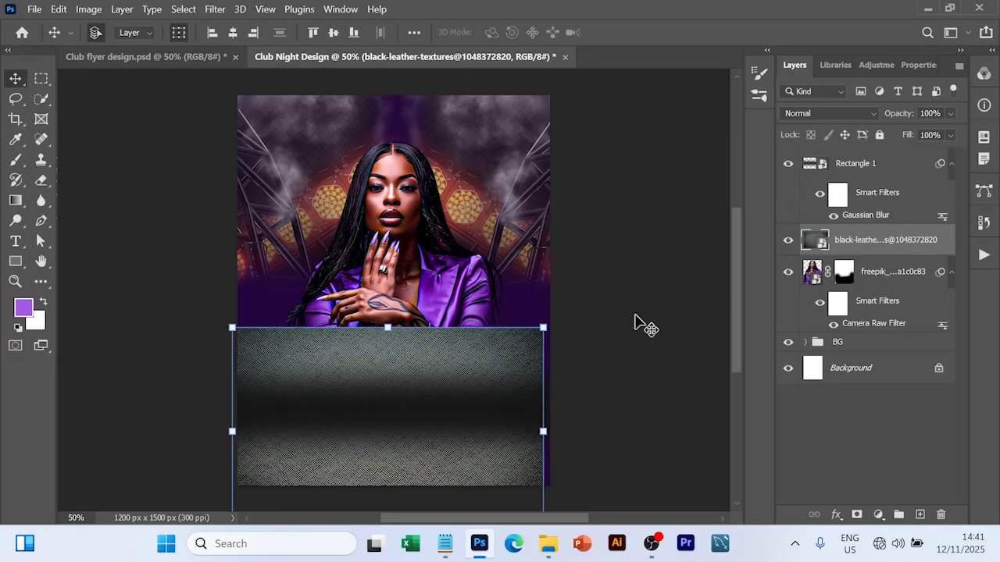
drag(490, 370, 502, 399)
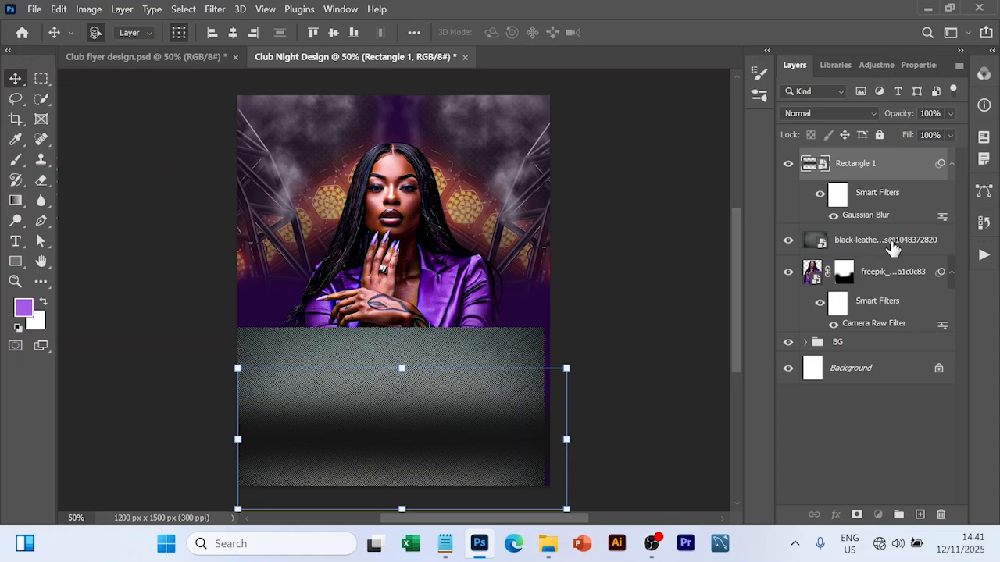
drag(892, 248, 898, 332)
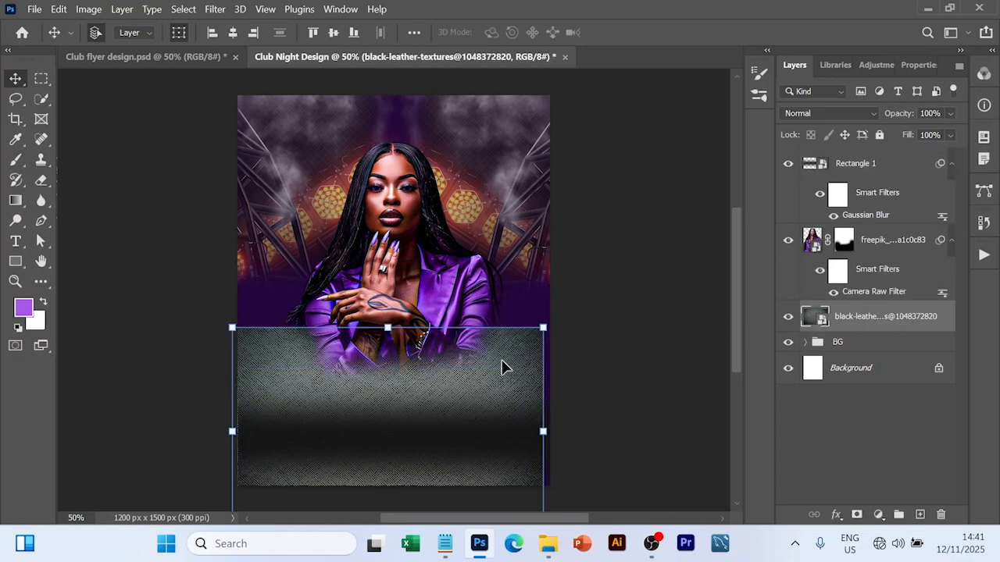
Step: Move the leather texture up slightly and scale it to 62.76% so it covers the full canvas width
drag(506, 358, 512, 344)
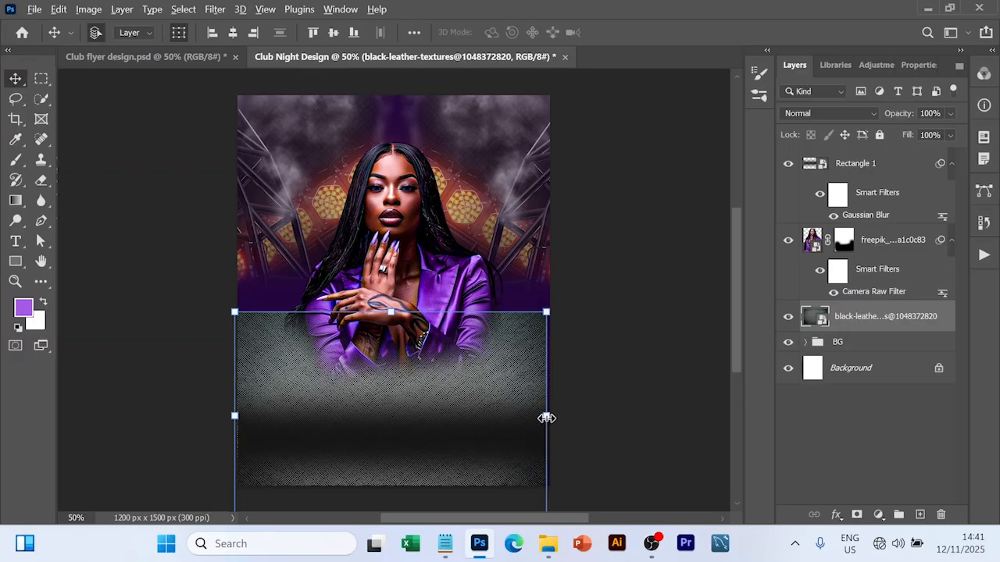
drag(546, 418, 566, 417)
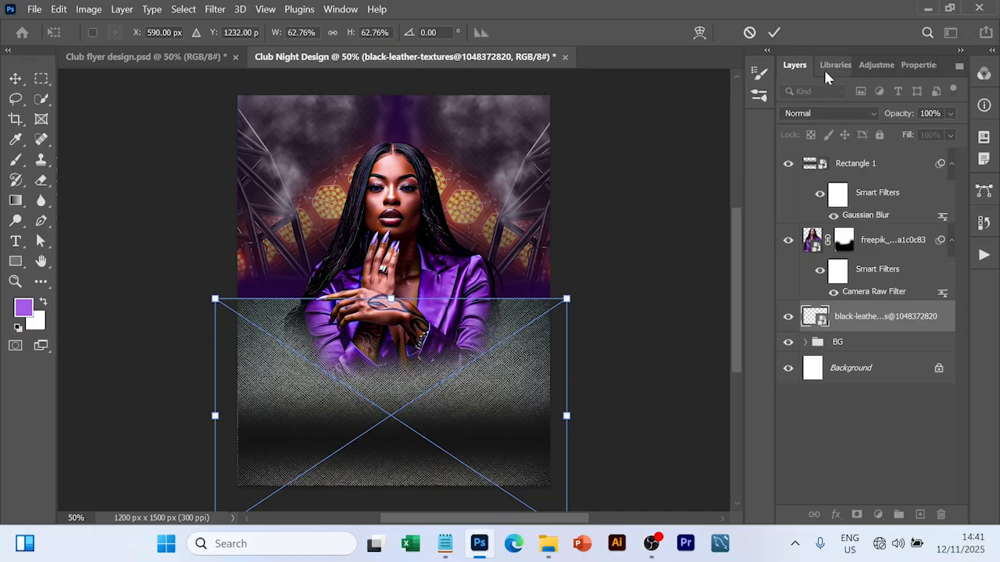
click(773, 33)
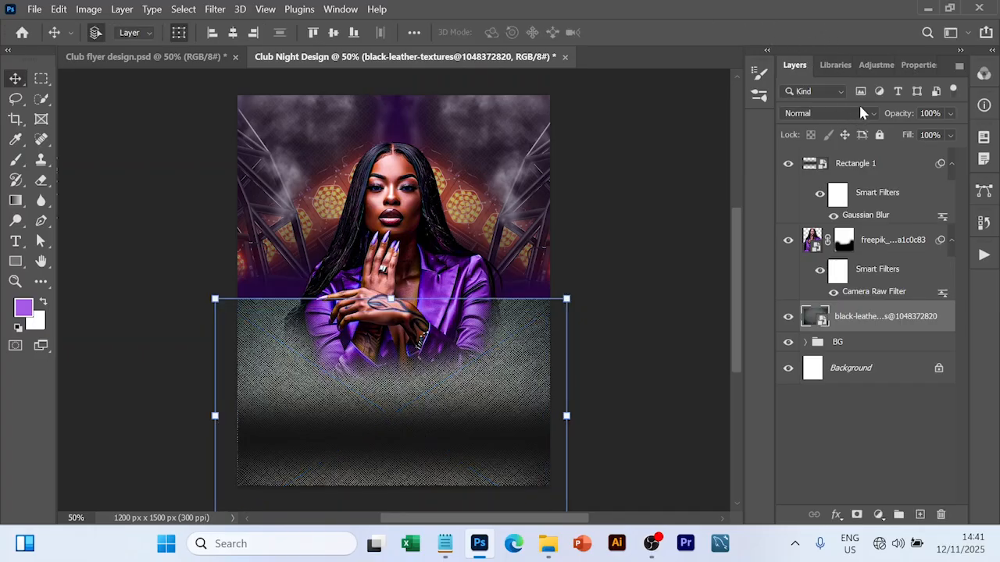
Step: Set the leather texture layer's blend mode to Overlay
click(829, 114)
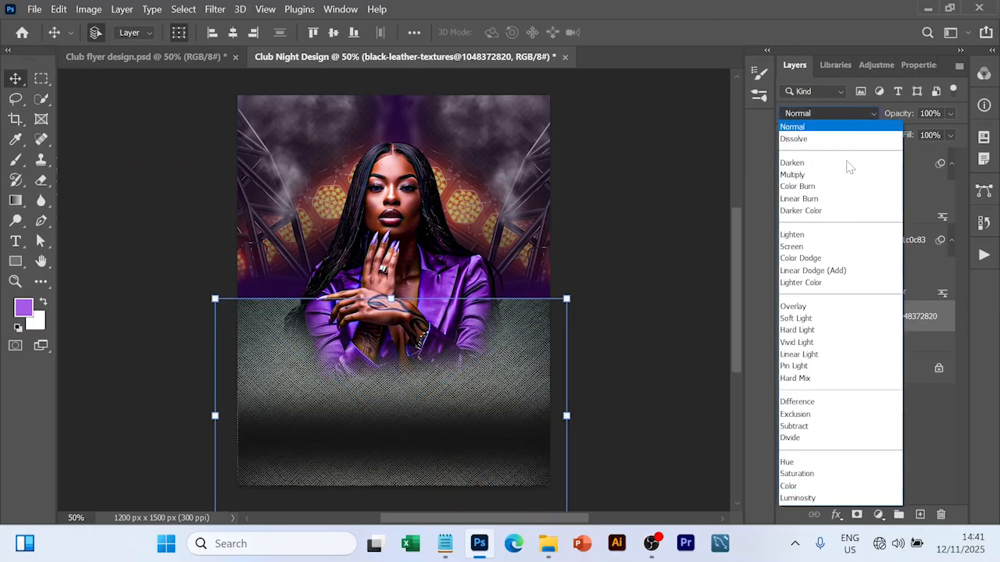
click(807, 310)
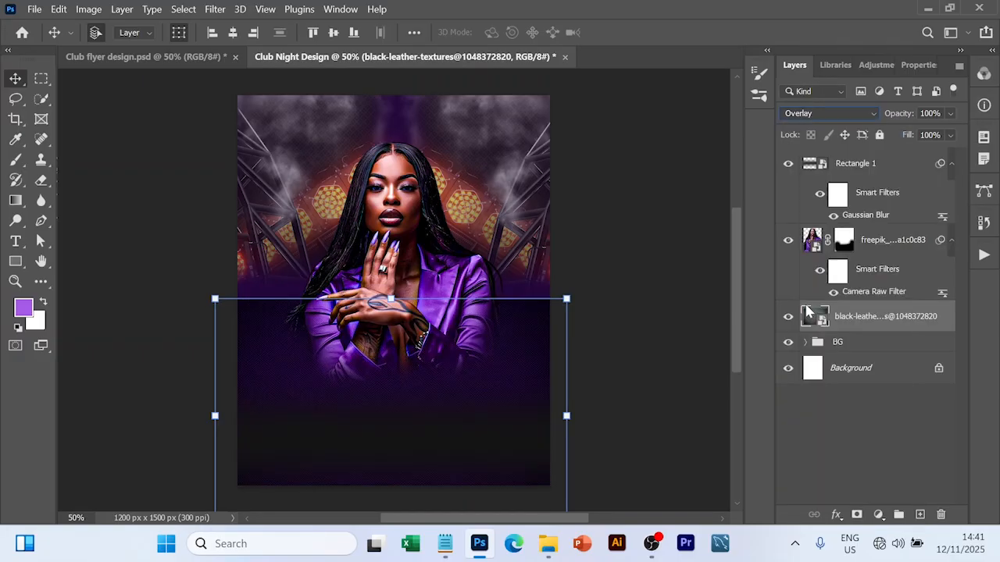
click(651, 364)
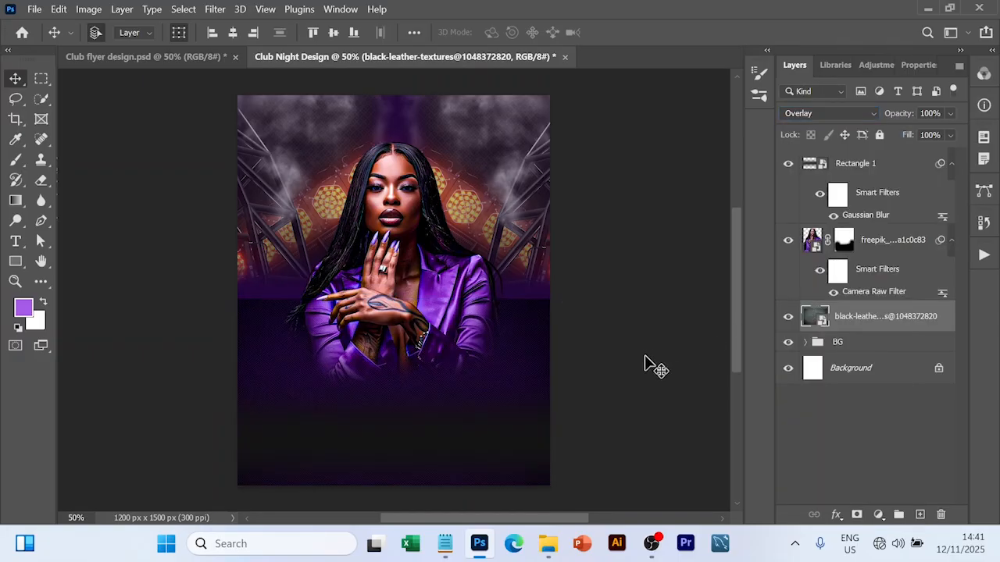
Step: Add a layer mask to the leather texture and fade its hard upper edge with a soft black 400 px brush
click(536, 352)
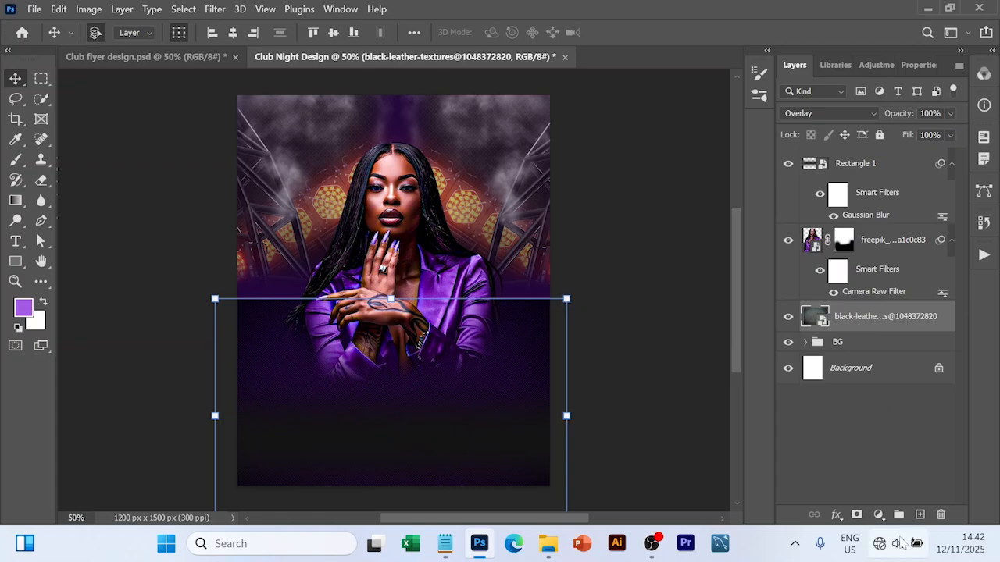
click(857, 515)
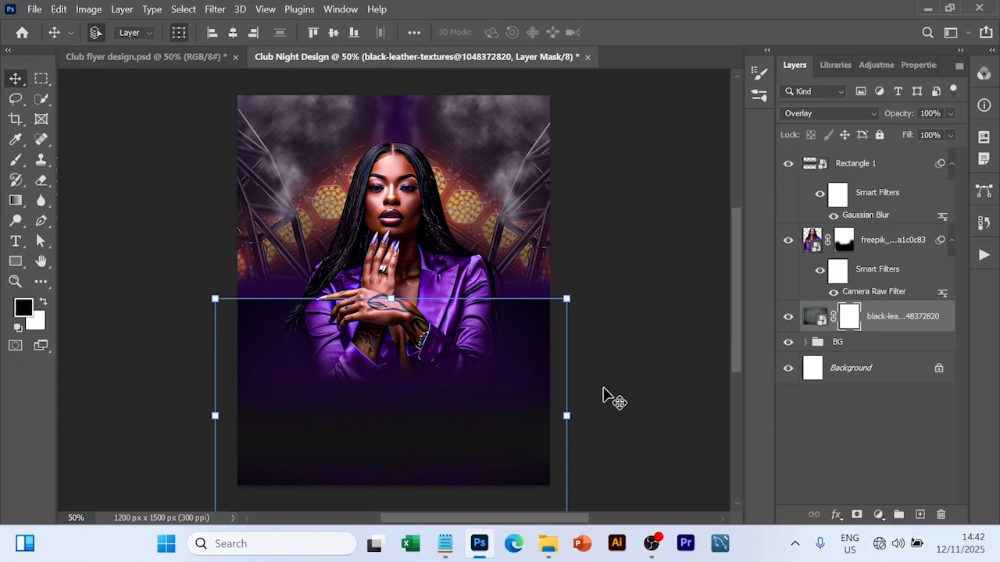
key(b)
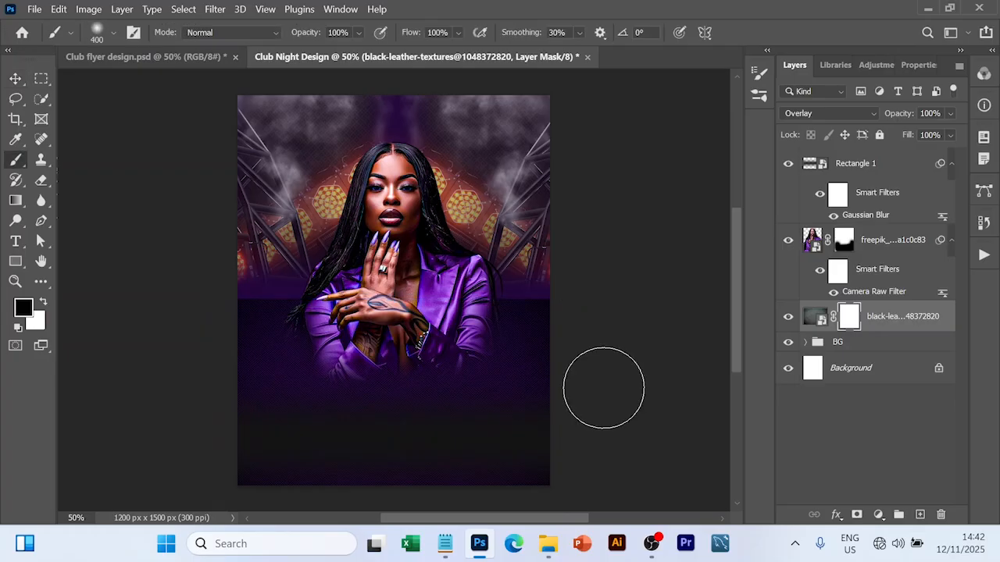
mouse_move(509, 313)
mouse_down()
mouse_move(348, 301)
mouse_move(331, 315)
mouse_move(336, 301)
mouse_move(266, 321)
mouse_move(258, 335)
mouse_move(283, 316)
mouse_up()
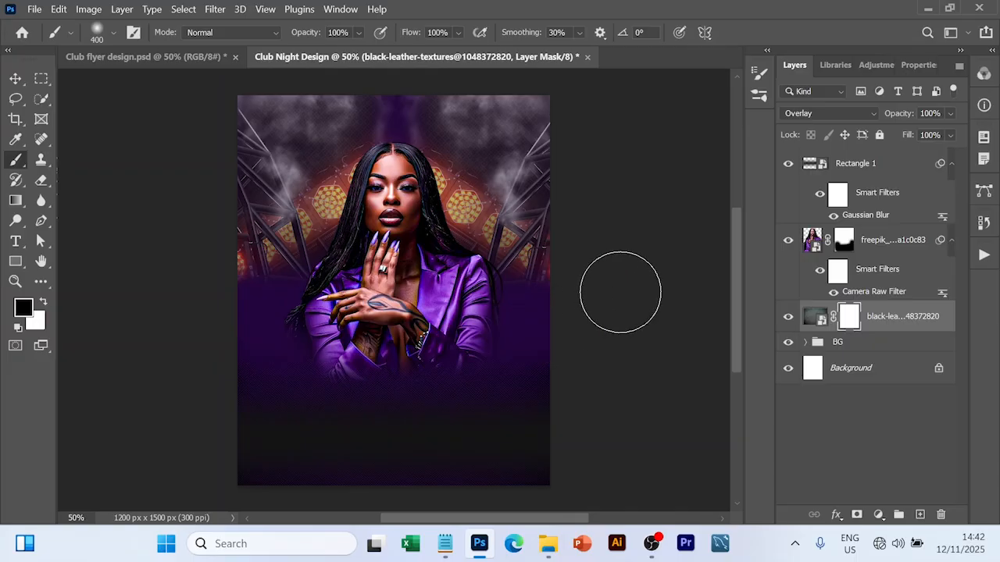
key(v)
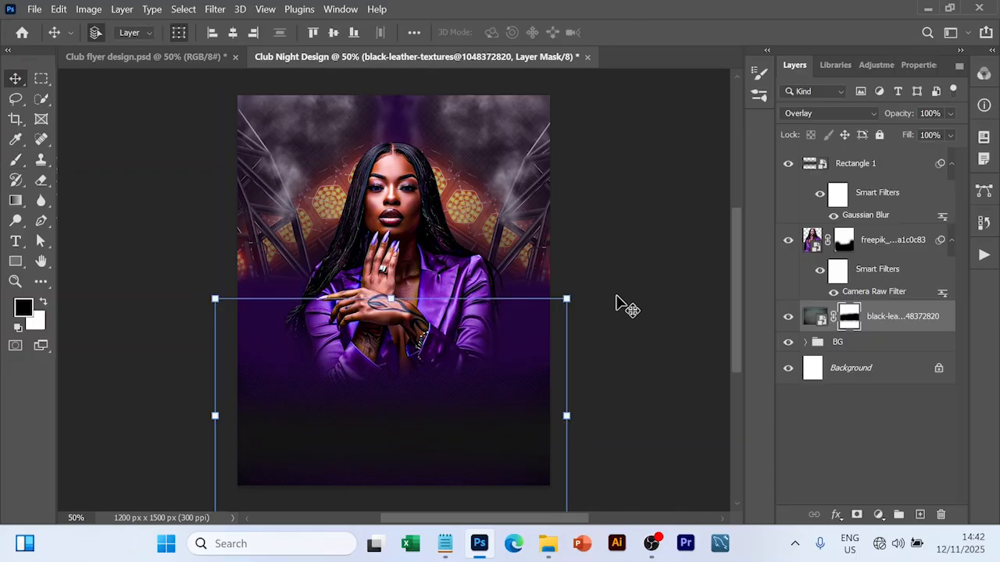
Step: Move the blurred dark band up to the faded lower edge of the portrait
click(617, 296)
click(514, 436)
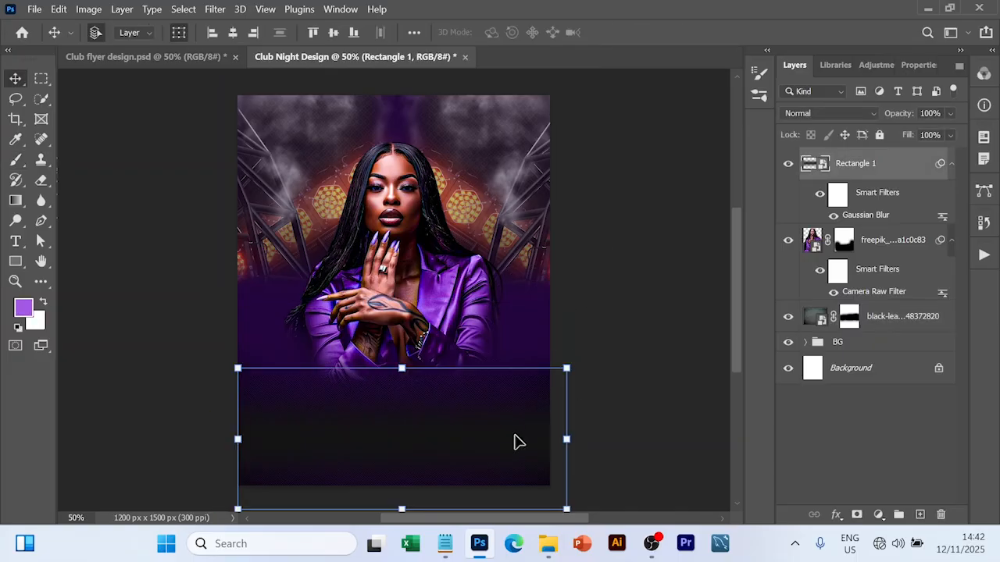
drag(515, 436, 514, 392)
Step: Add the centred white title GLOWLY FRIDAY on two lines below the portrait in 12 pt Montserrat Bold
key(t)
click(365, 389)
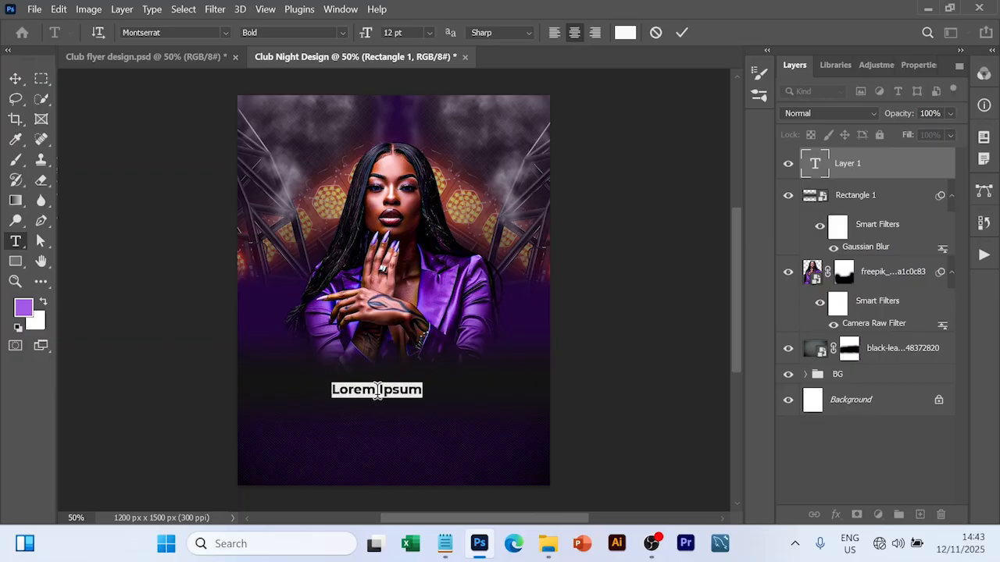
text(GLOWLY )
text(FRI)
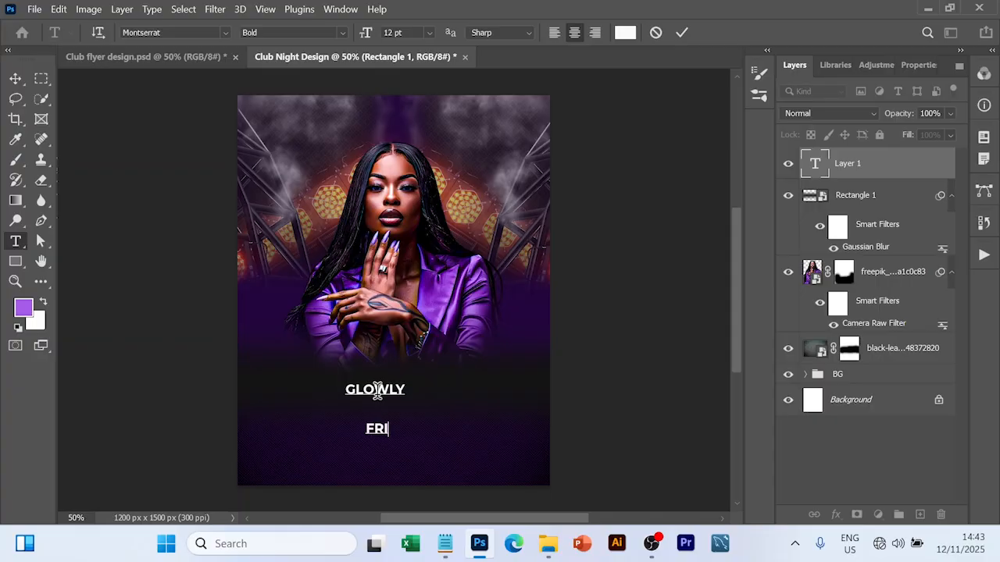
text(DAY)
Step: Set the two-line GLOWLY FRIDAY title to 36 pt Montserrat Black with 30 pt leading
key(ctrl+a)
click(908, 65)
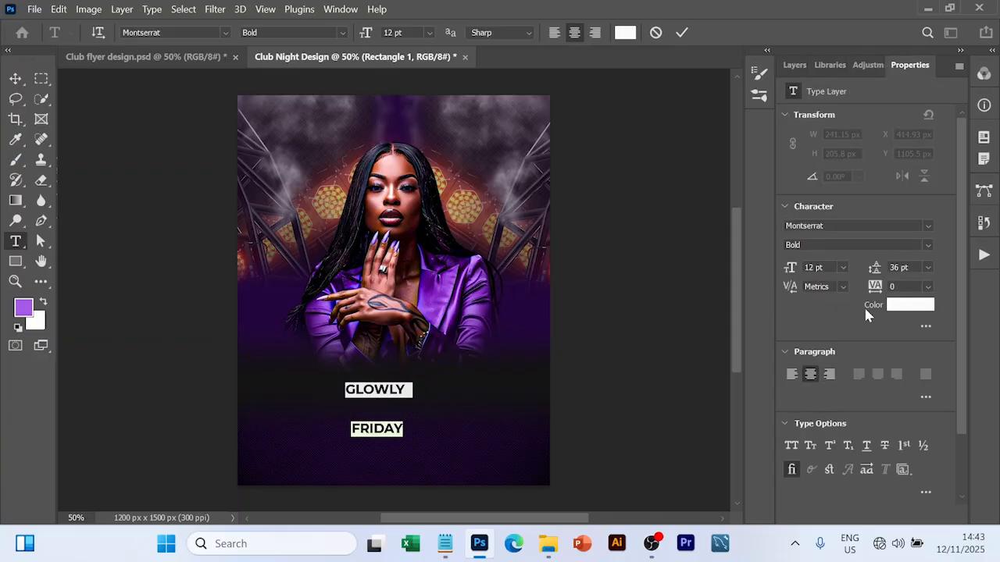
click(928, 267)
click(841, 267)
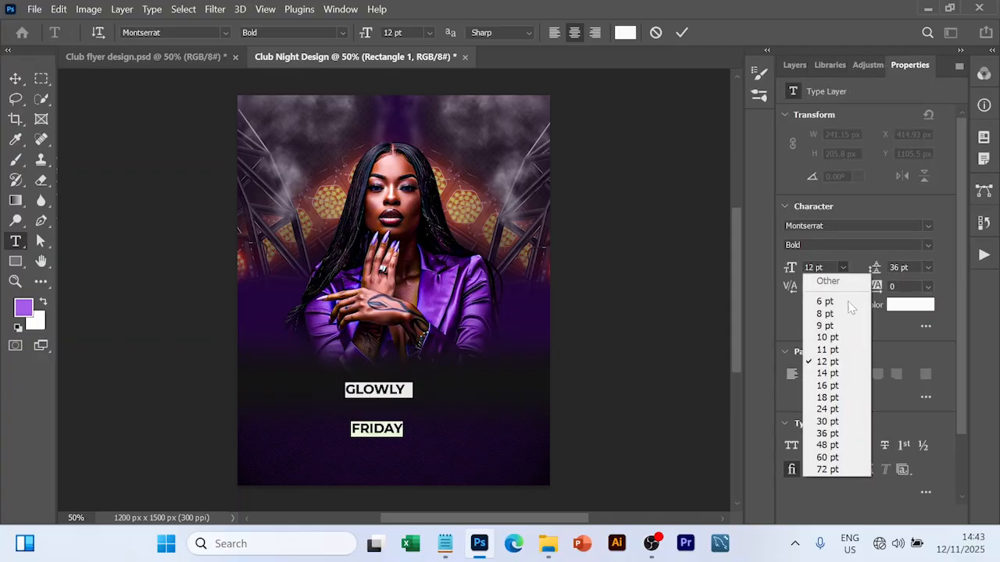
click(828, 432)
click(927, 269)
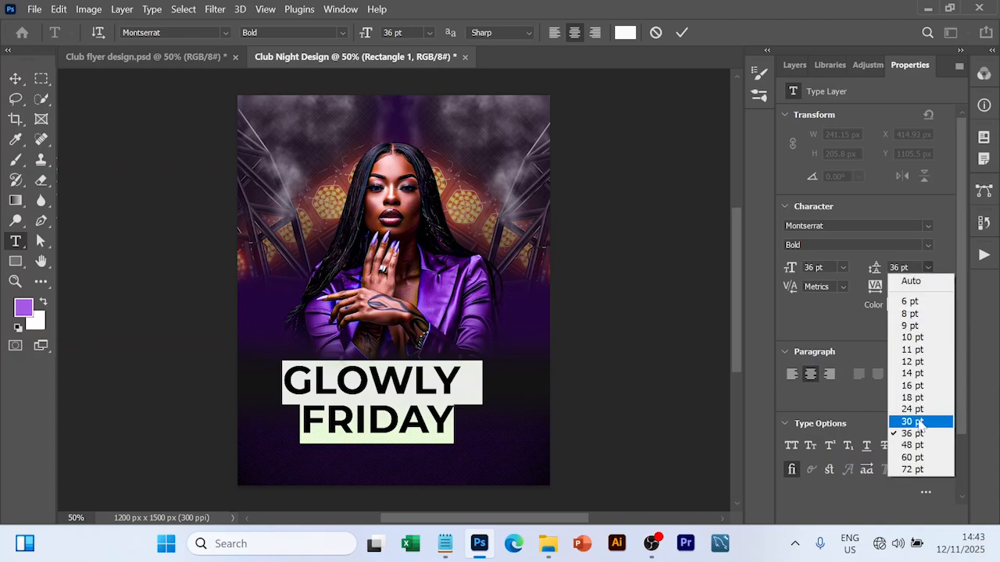
click(918, 421)
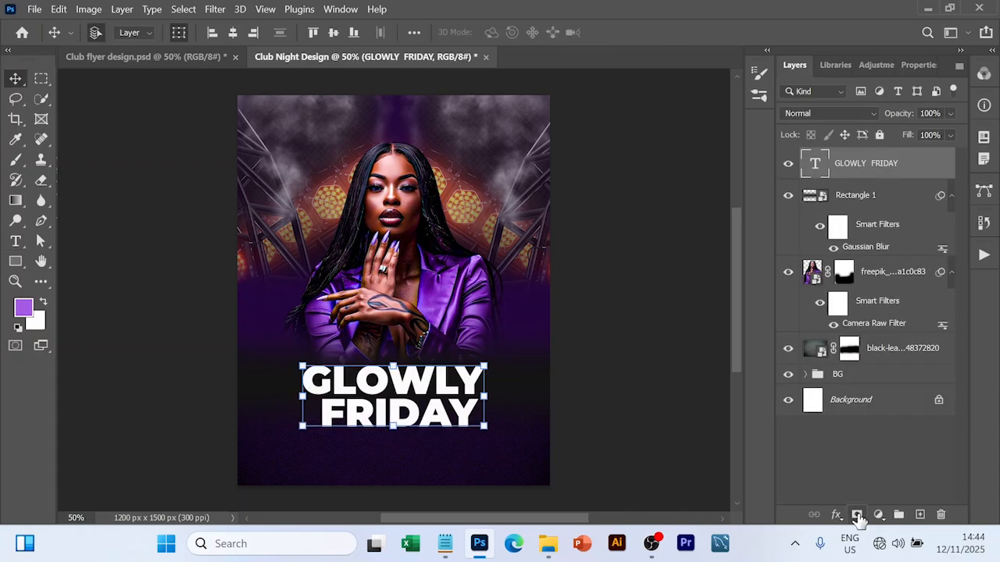
Step: Give the title layer a 6 px outside purple gradient stroke in Linear Dodge (Add) mode
click(835, 514)
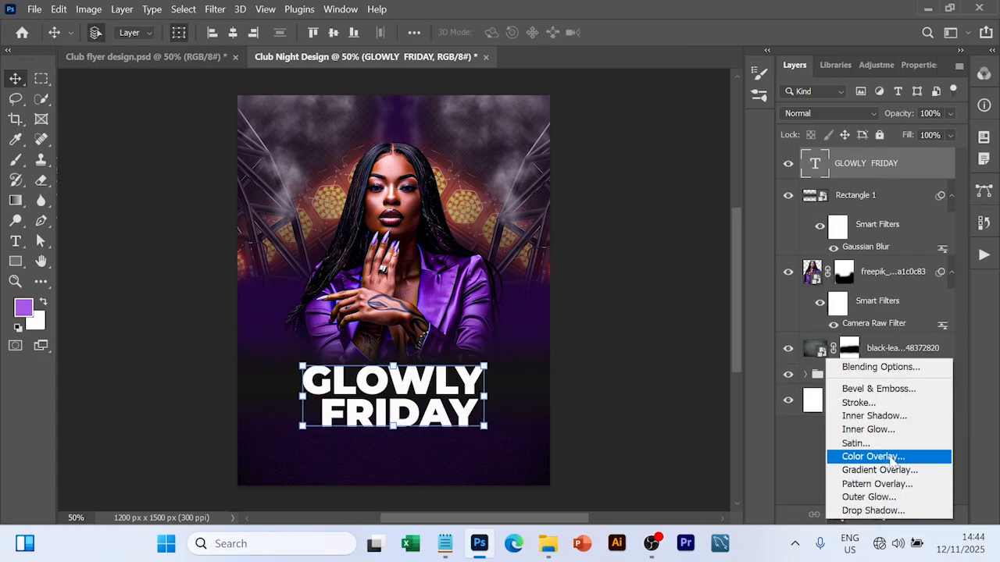
click(866, 407)
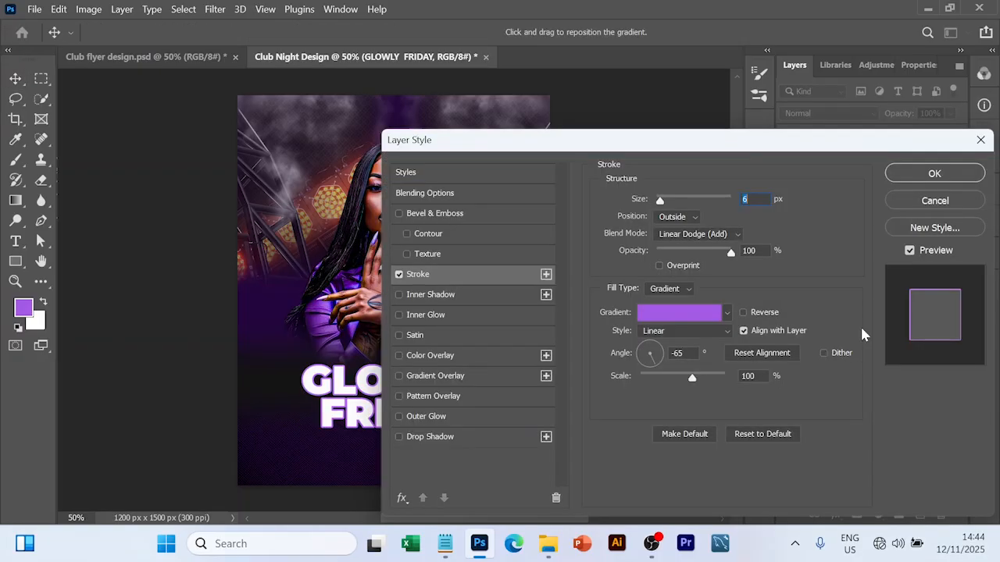
click(934, 175)
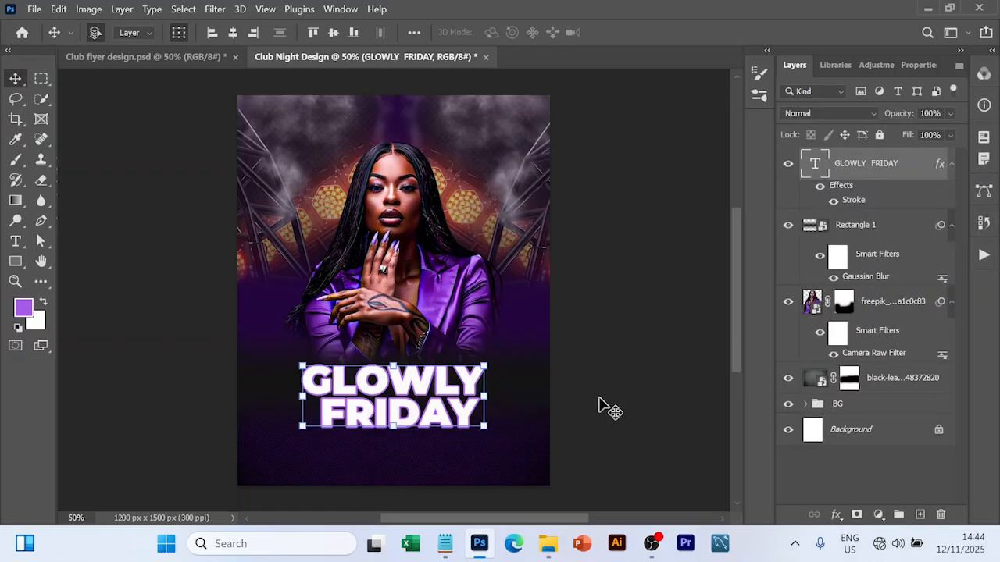
click(636, 362)
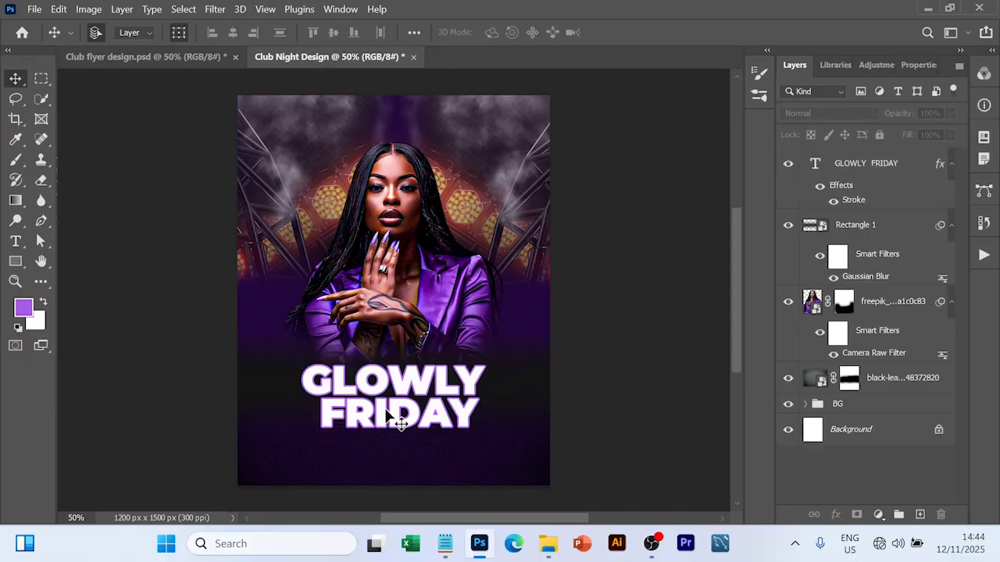
click(399, 422)
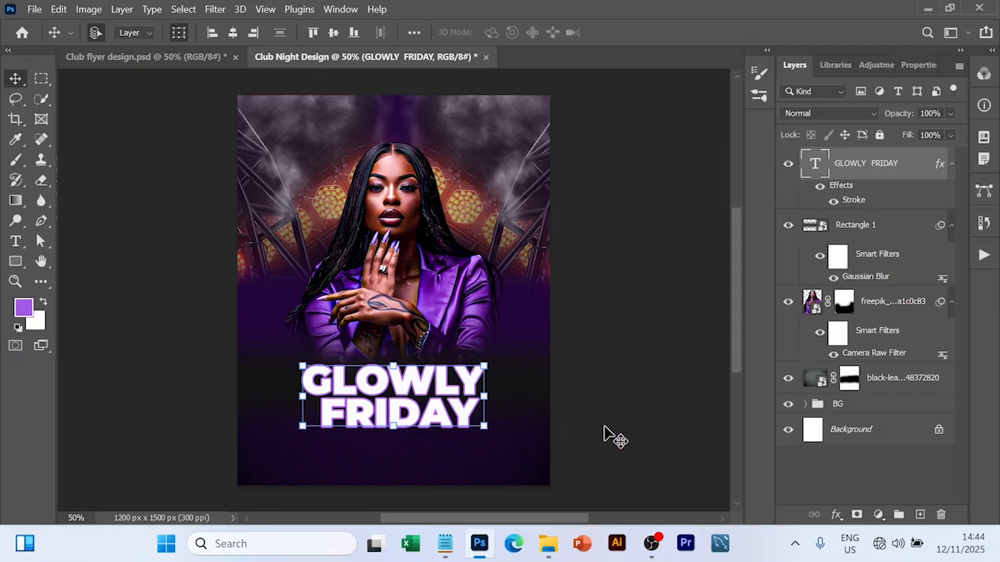
click(636, 444)
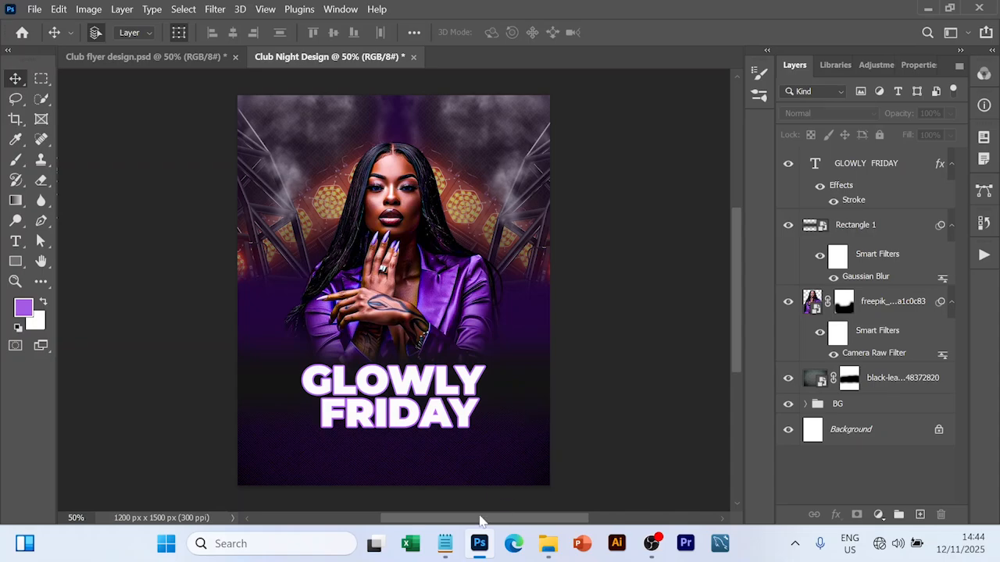
Step: Copy the DJ line-up from Notepad and paste it into Photoshop as a new text line below the title
click(445, 544)
triple_click(677, 246)
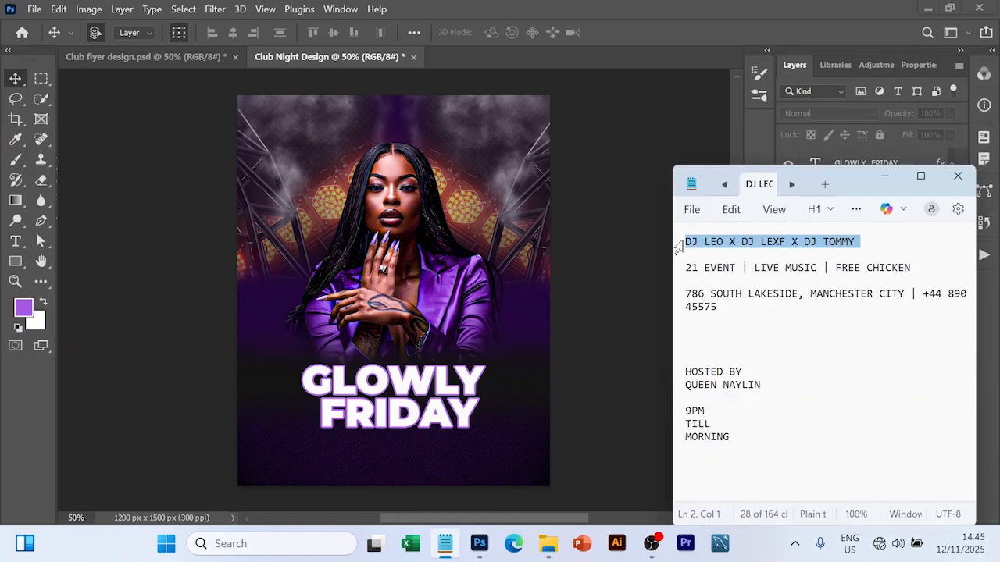
key(ctrl+c)
click(608, 213)
key(t)
click(380, 455)
key(ctrl+v)
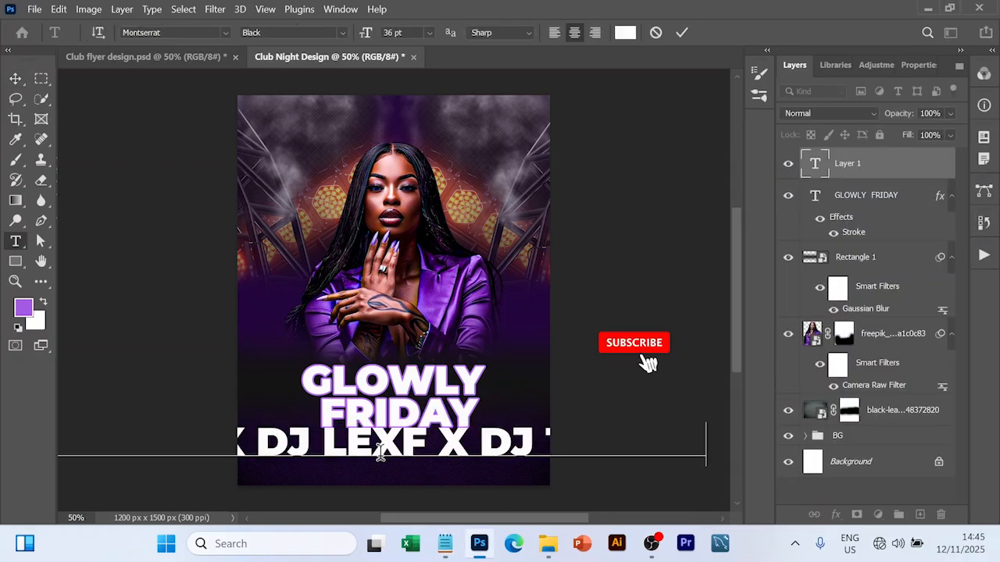
Step: Set the DJ line-up text to 14 pt Montserrat Bold
key(ctrl+a)
click(434, 32)
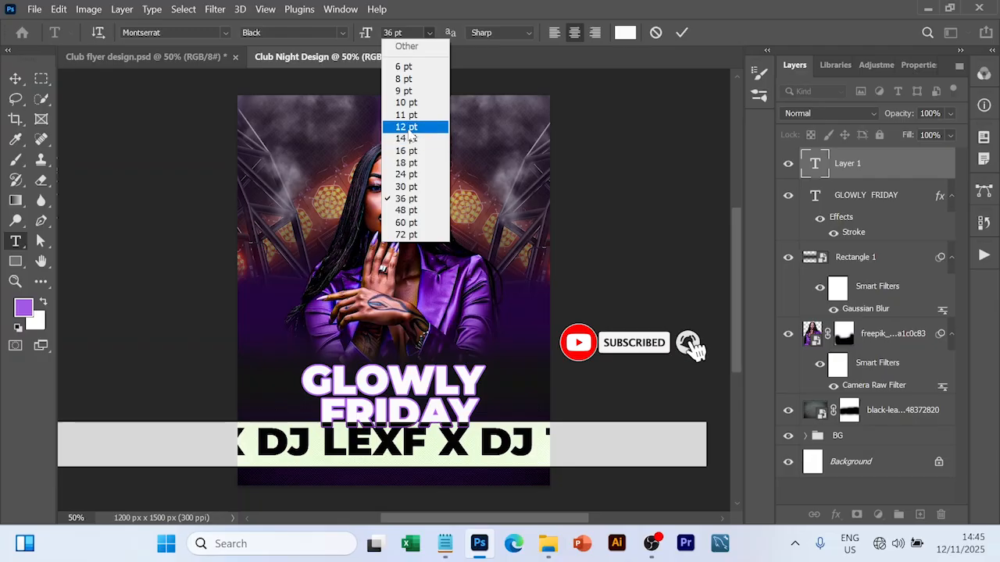
click(406, 138)
click(341, 32)
click(304, 207)
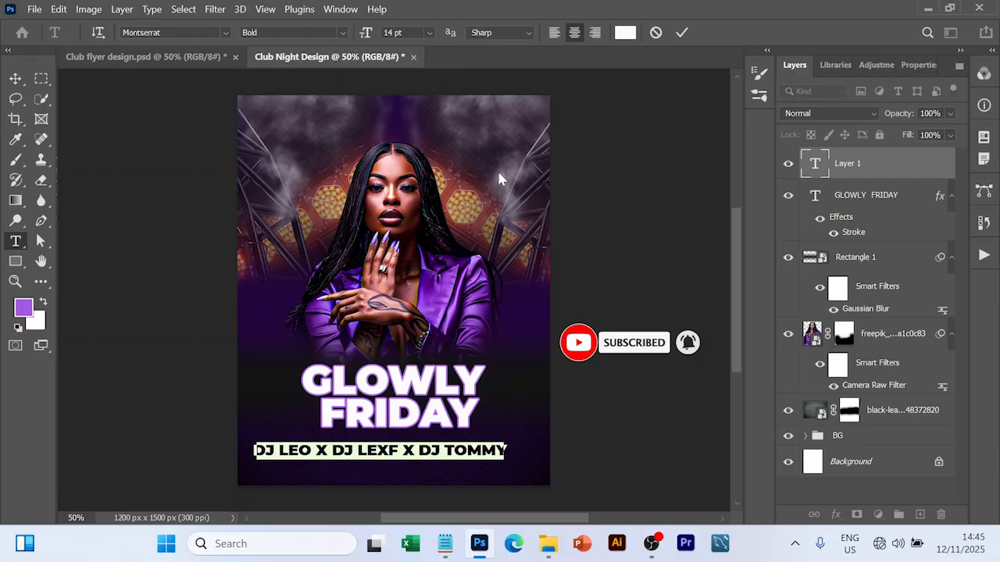
click(682, 32)
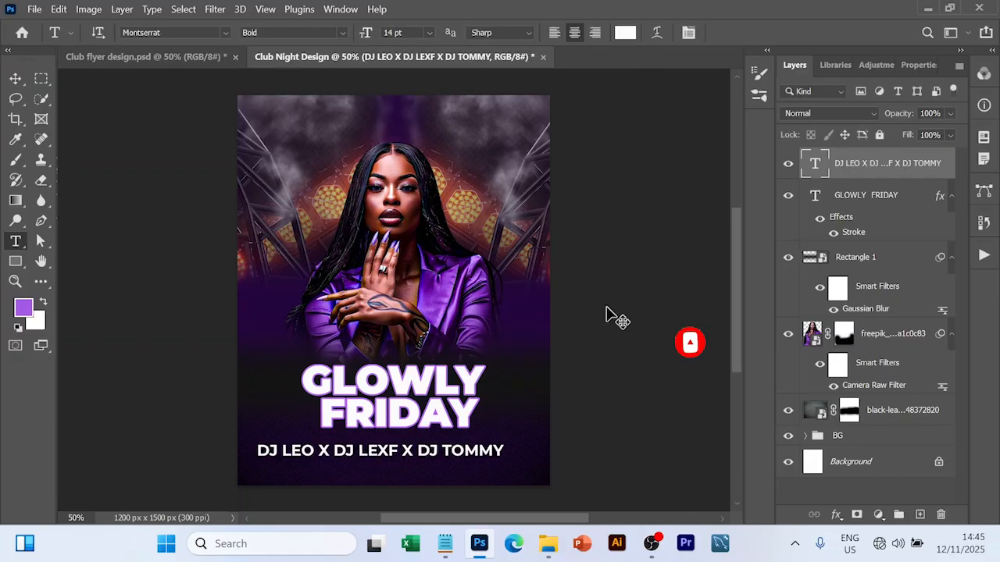
Step: Centre the DJ line-up horizontally on the flyer and nudge it up slightly
key(v)
click(233, 33)
key(shift+Up)
click(627, 295)
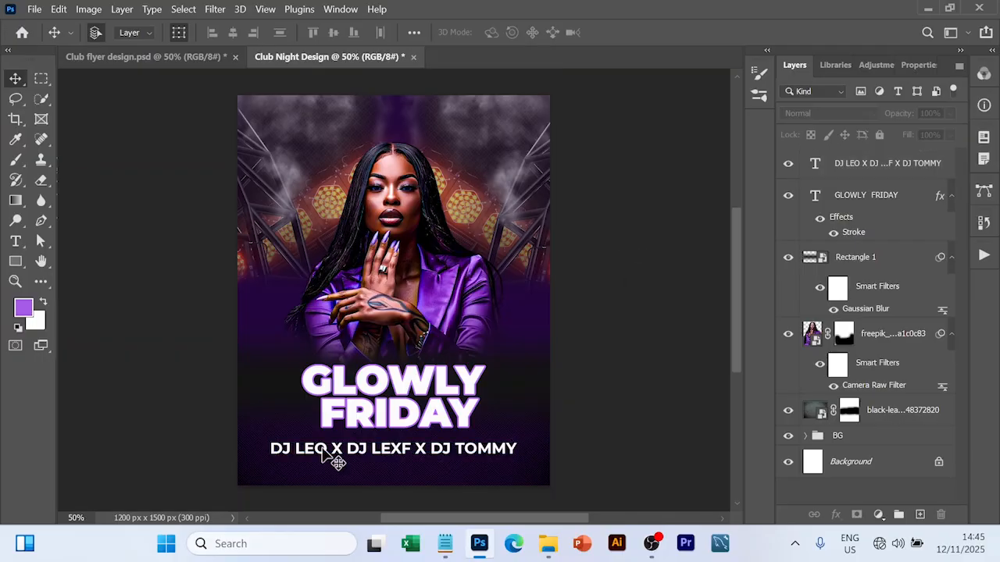
Step: Recolour both X separators in the DJ line-up to the foreground purple, a55ae6
double_click(334, 451)
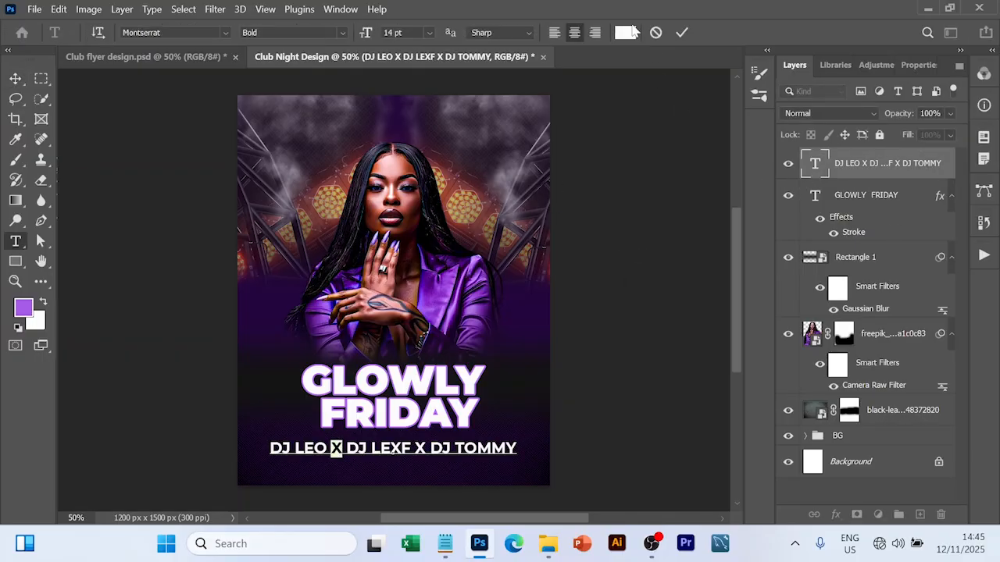
click(631, 32)
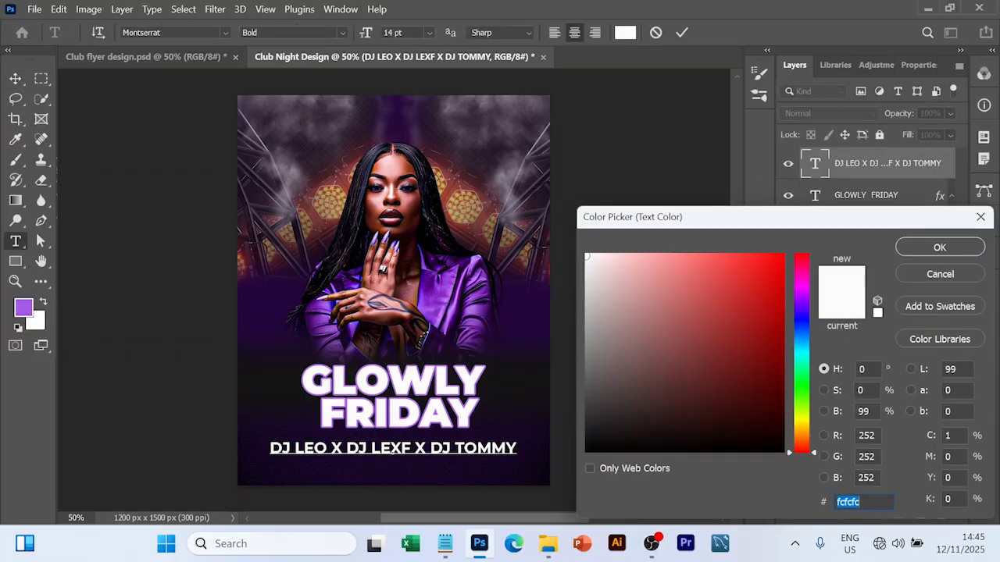
click(527, 316)
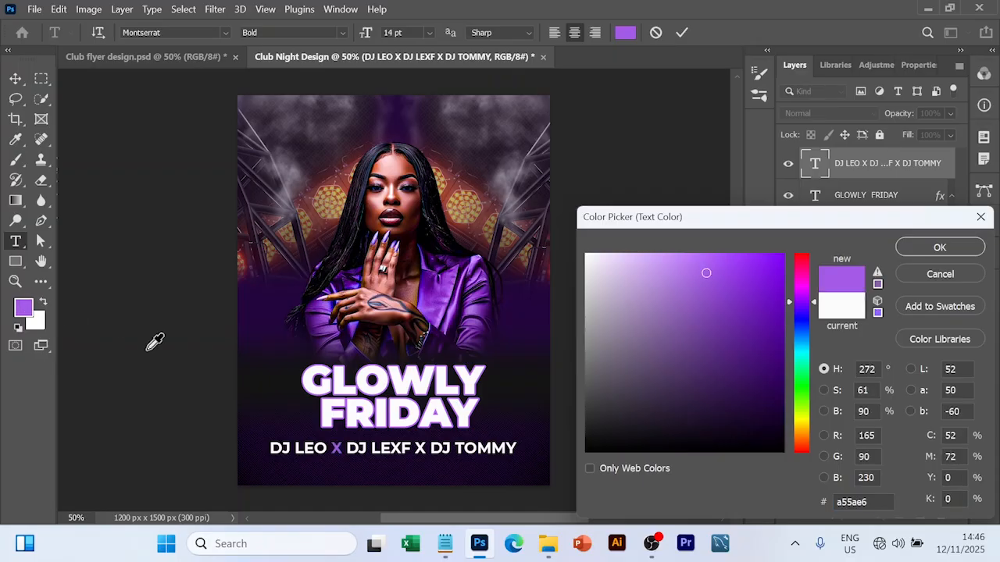
click(933, 248)
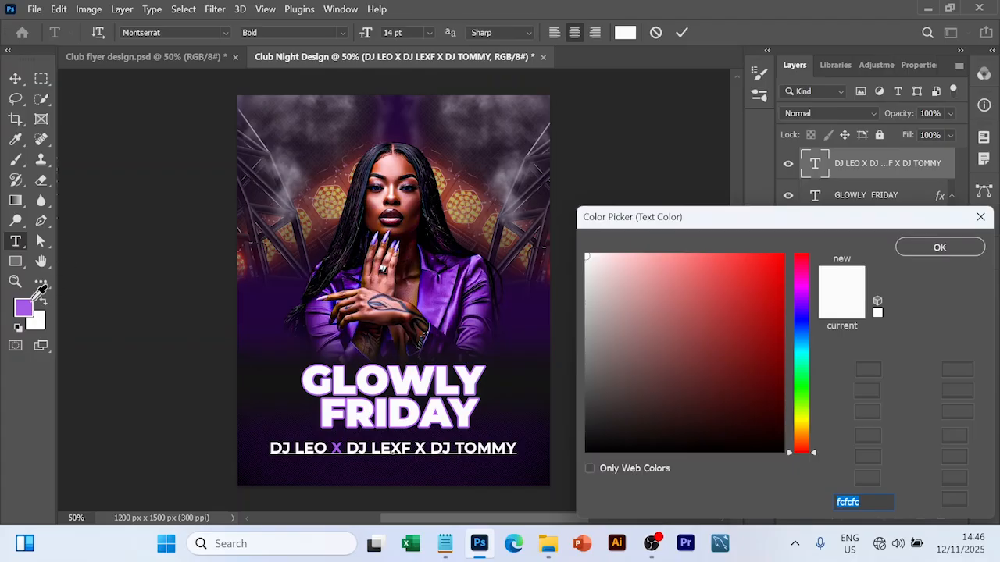
click(31, 304)
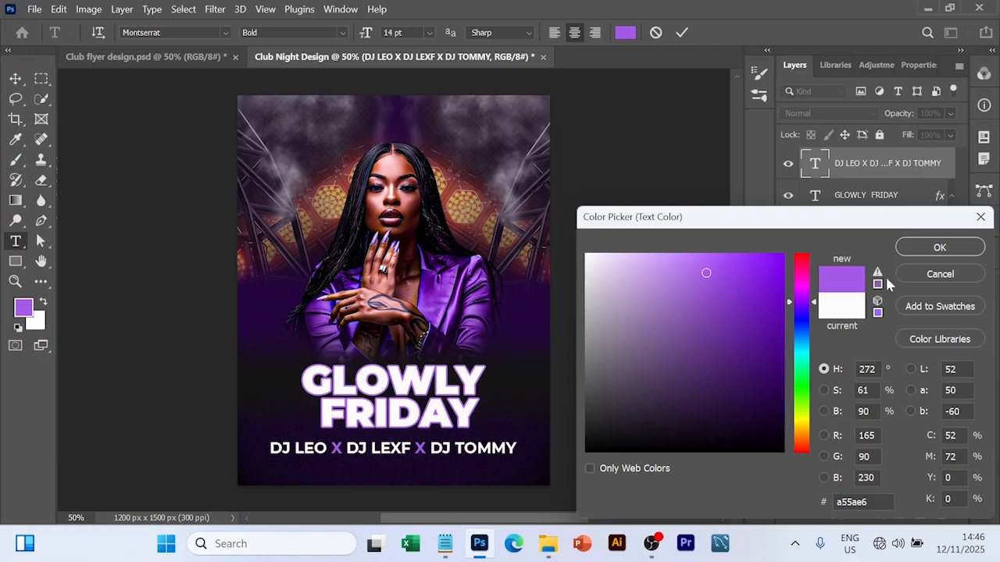
click(949, 241)
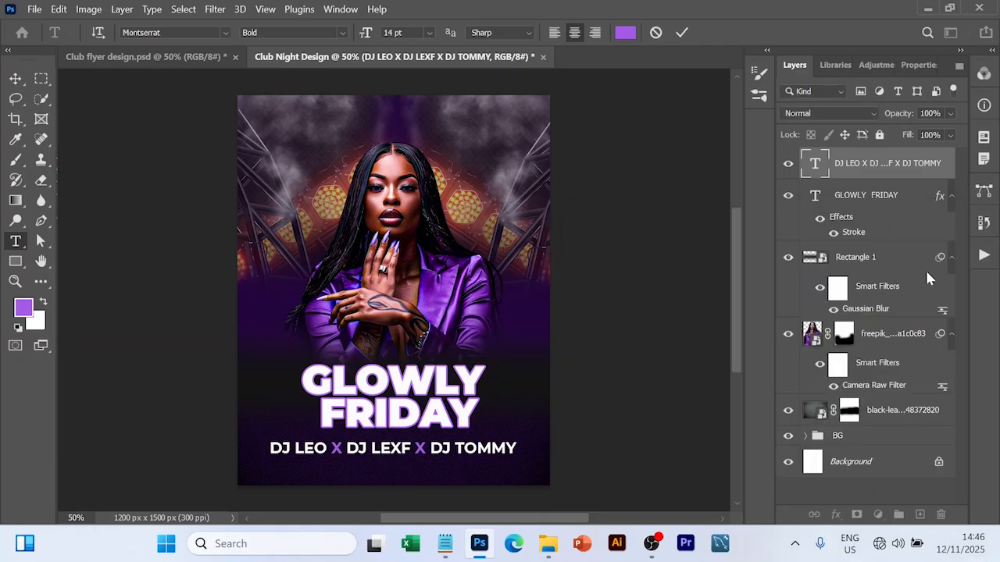
click(681, 32)
key(v)
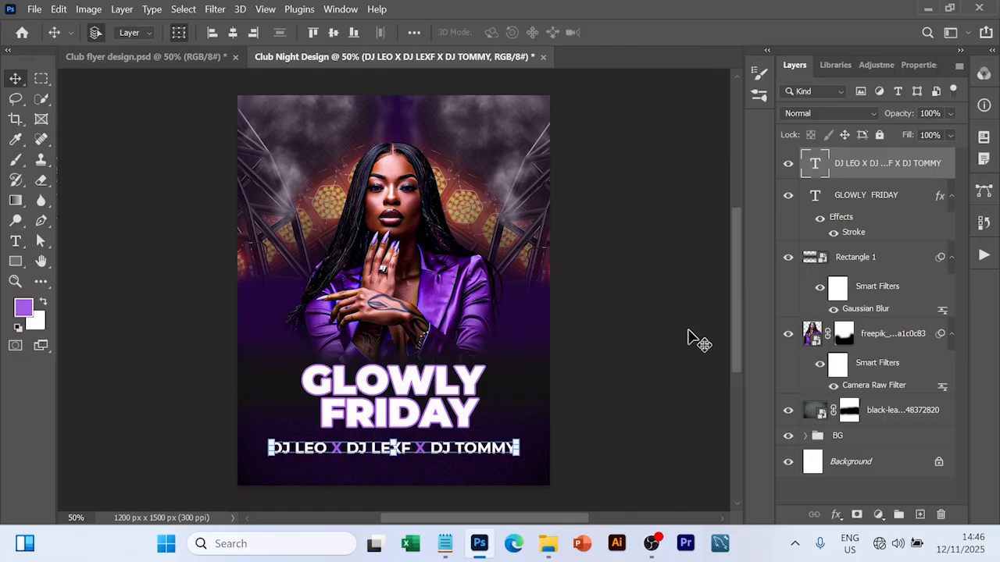
click(688, 333)
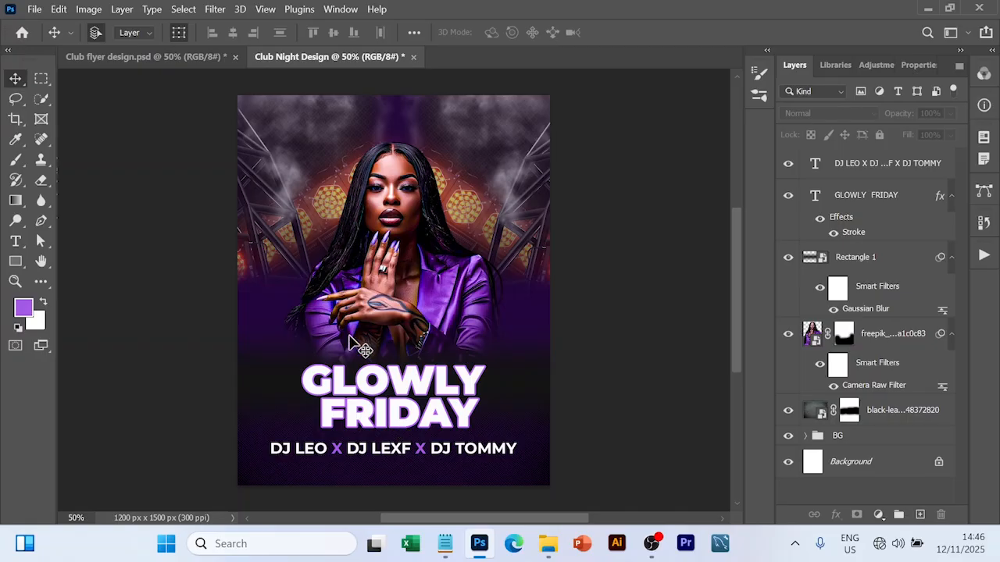
Step: Copy the event features and the venue contact line from Notepad and paste them as new text below the DJ line-up in Photoshop
click(444, 544)
drag(685, 268, 689, 307)
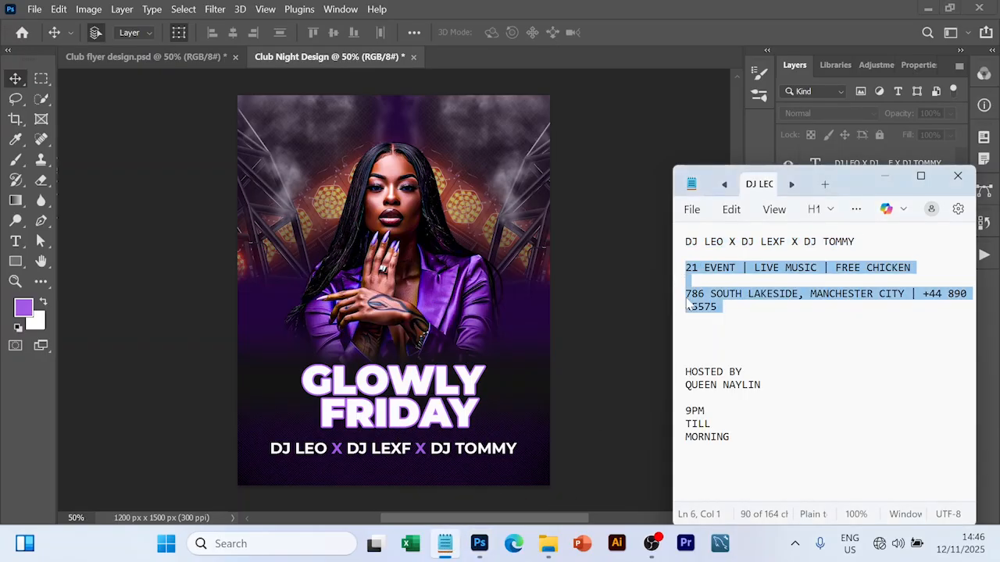
key(alt+Tab)
key(t)
click(389, 472)
key(ctrl+v)
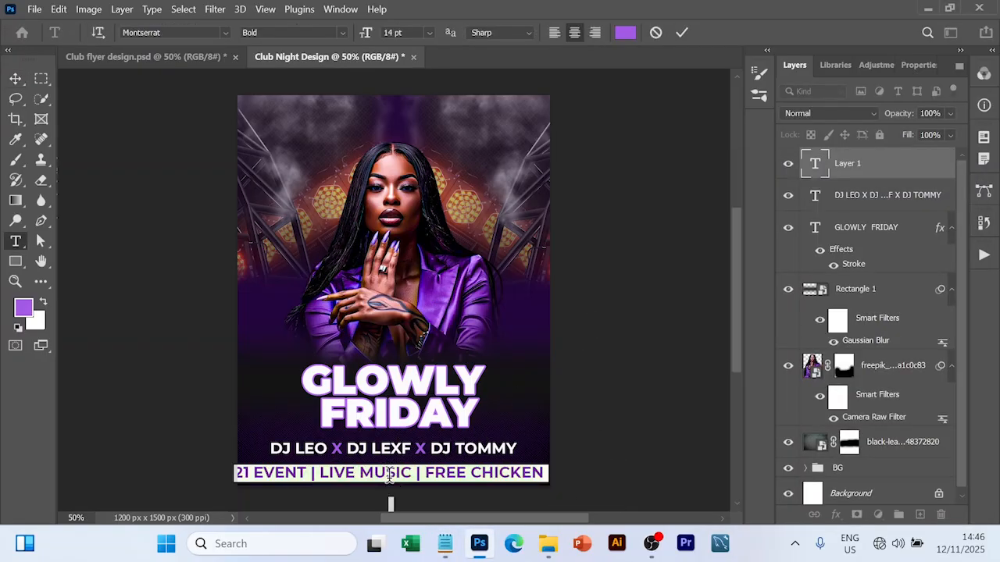
Step: Set the pasted event details to white 6 pt Montserrat Regular
click(625, 32)
click(587, 257)
click(965, 243)
click(312, 32)
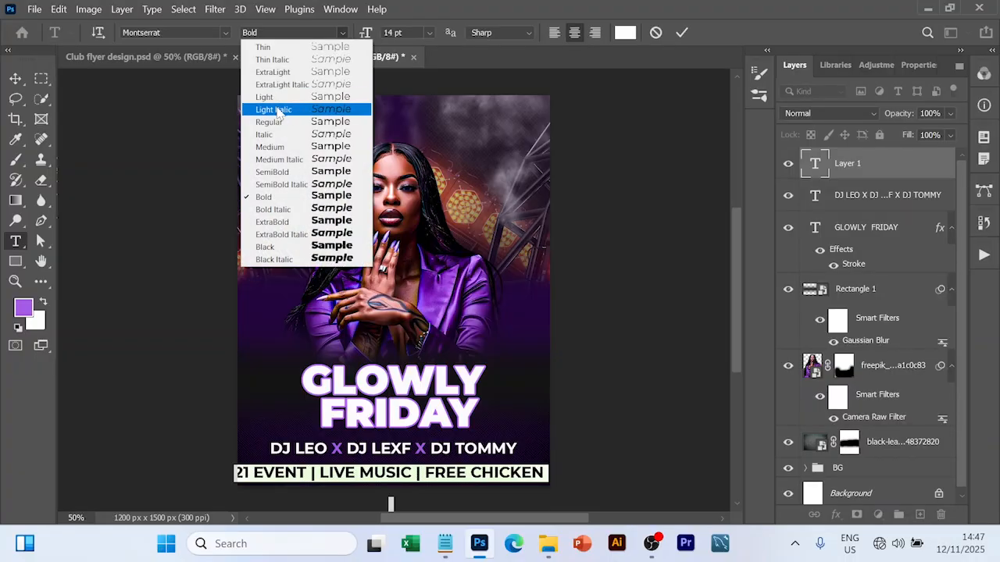
click(270, 102)
click(428, 32)
click(403, 79)
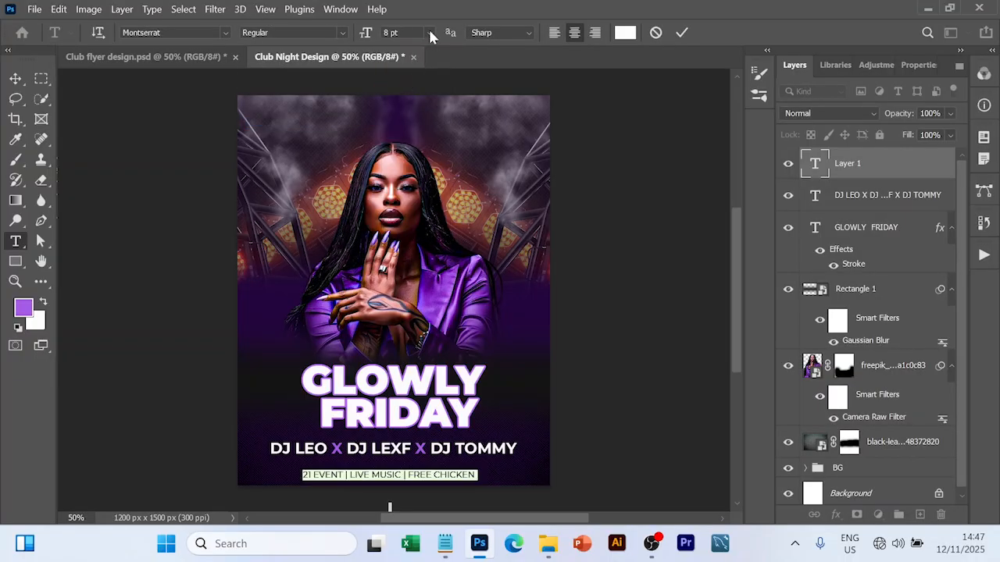
double_click(428, 29)
click(427, 29)
click(403, 66)
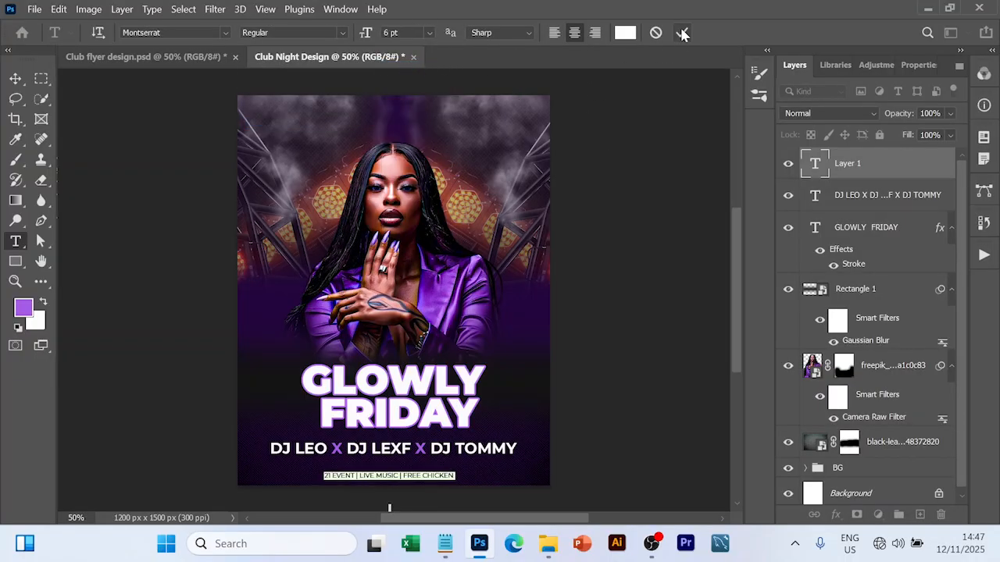
Step: Set the event details' leading to 6 pt and move the text block up inside the flyer
click(918, 65)
click(929, 267)
click(910, 301)
click(929, 268)
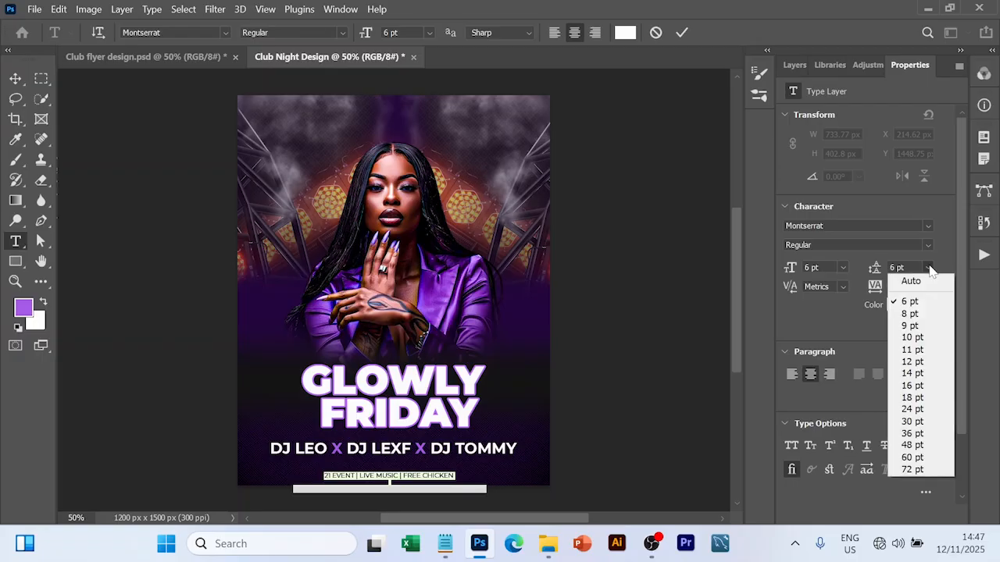
click(930, 269)
click(681, 32)
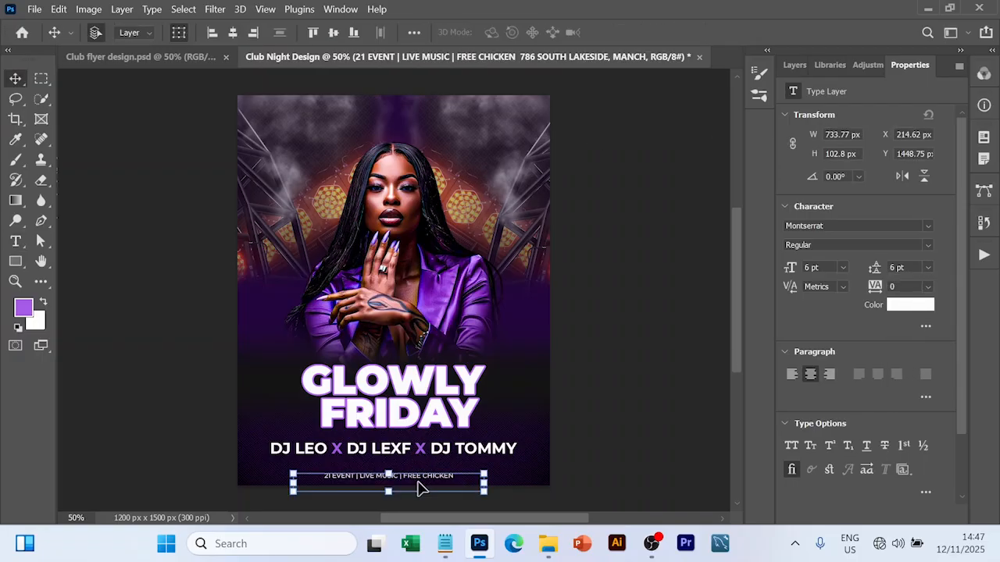
click(591, 446)
drag(404, 478, 411, 471)
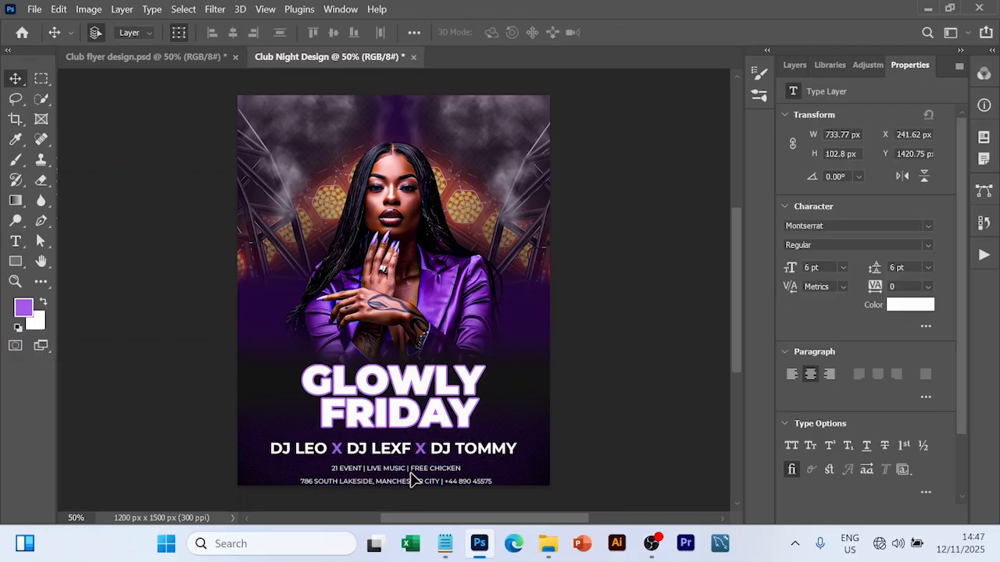
Step: Tighten the event details' leading to 3 pt
double_click(410, 470)
drag(904, 267, 882, 274)
text(3)
key(Return)
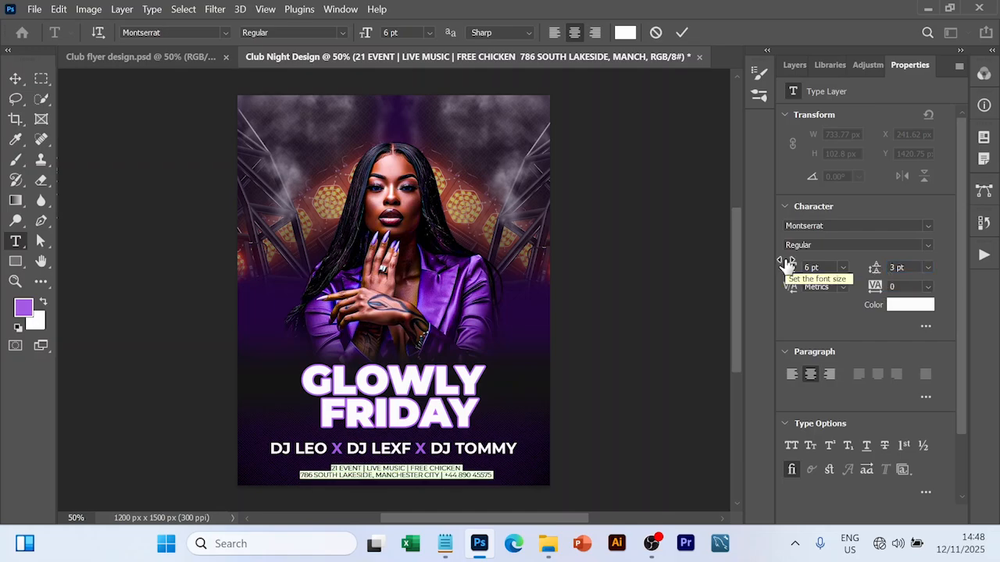
click(681, 32)
click(681, 339)
Step: Centre the event details and adjust the spacing around the DJ line-up, with all text layers gathered in a group named Text
drag(448, 472, 427, 471)
click(442, 448)
click(590, 394)
click(620, 444)
click(232, 33)
click(446, 443)
key(Down)
key(Down)
key(Down)
key(Down)
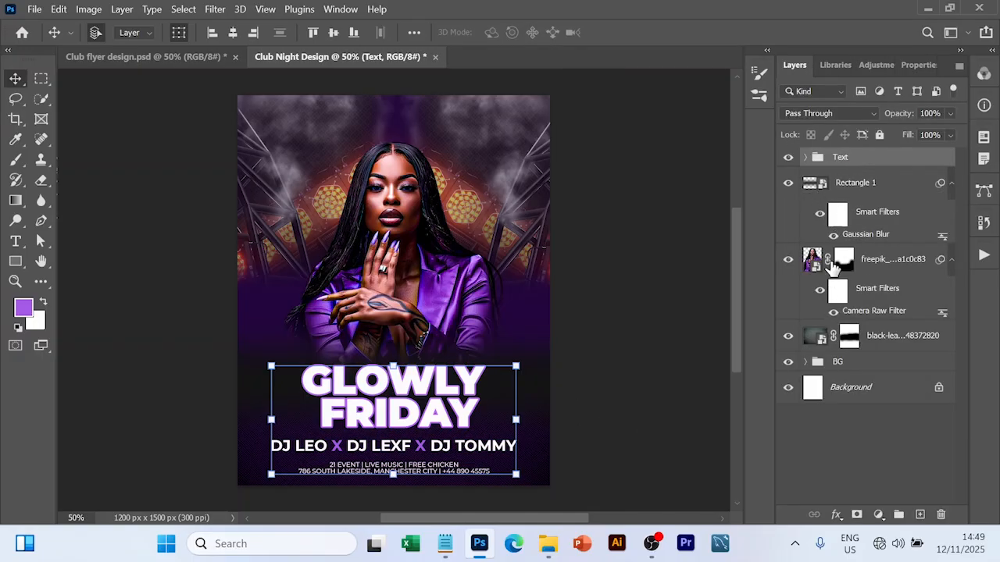
Step: Add a new layer above the portrait and dab soft purple brush glows on both sides of the woman's shoulders and arms
click(849, 243)
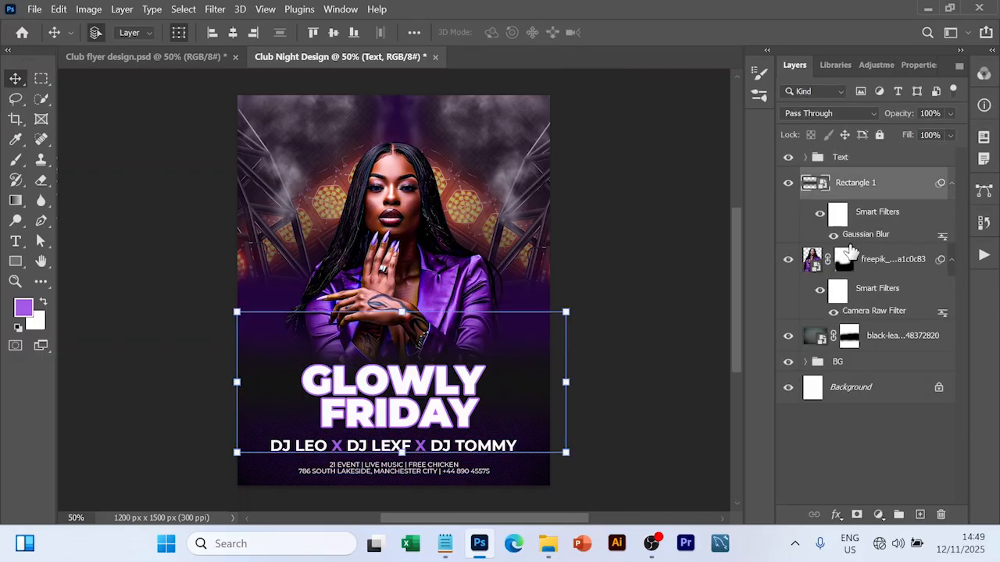
click(845, 265)
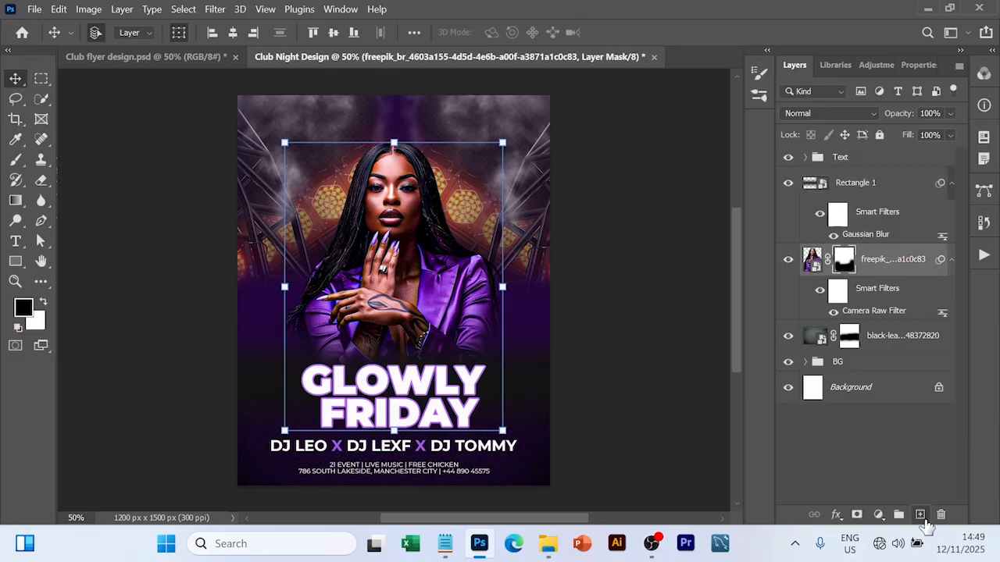
click(920, 514)
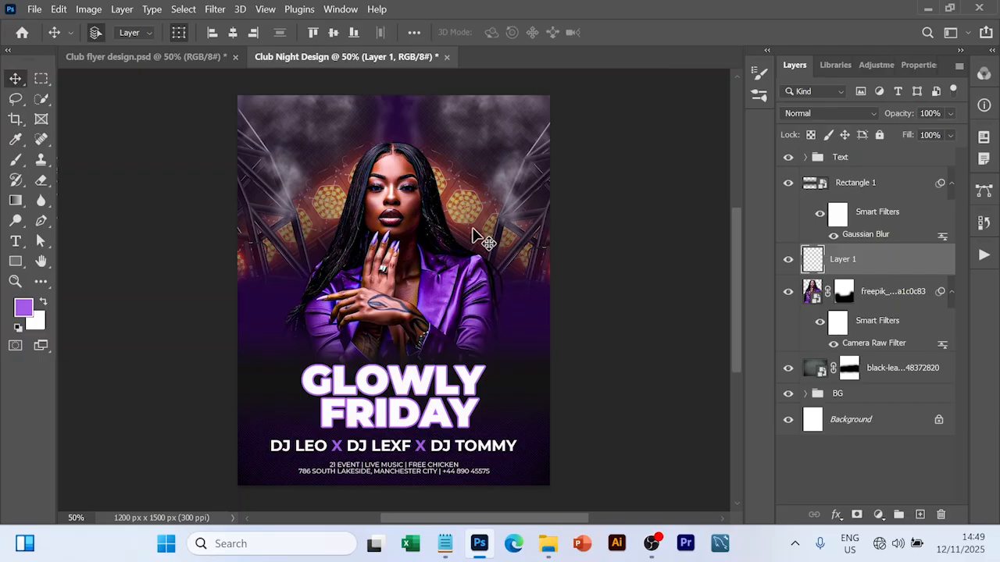
key(b)
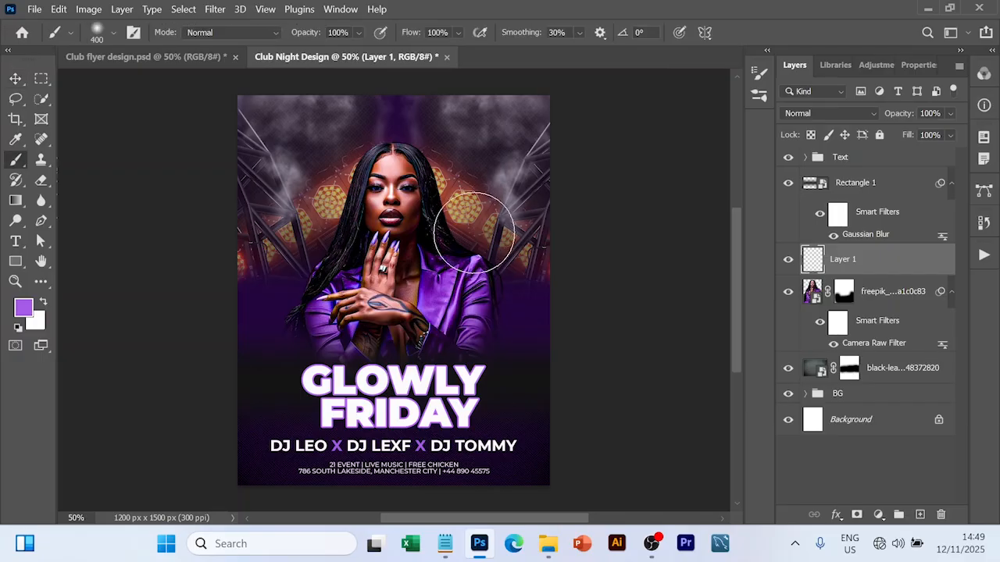
click(476, 235)
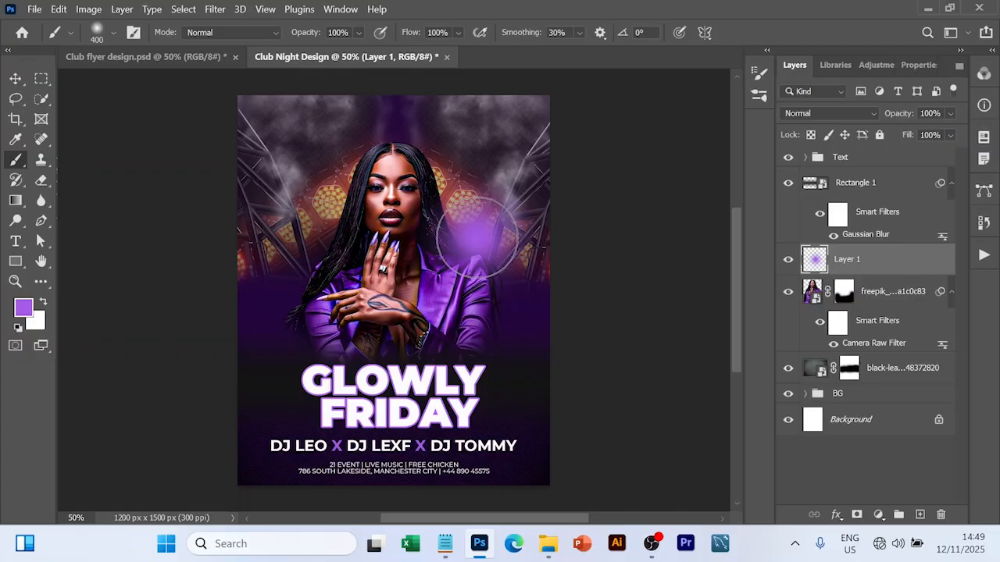
click(315, 246)
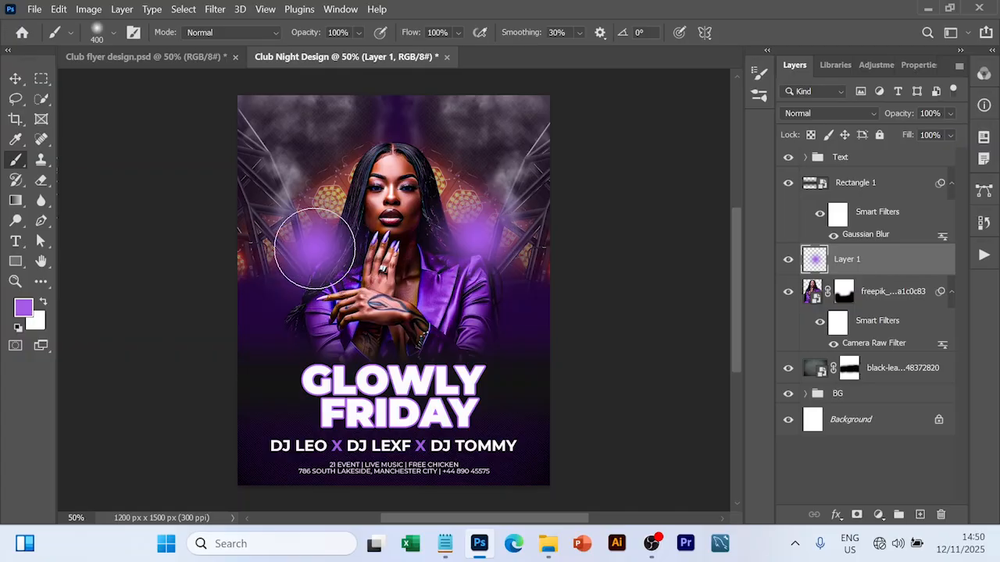
click(295, 317)
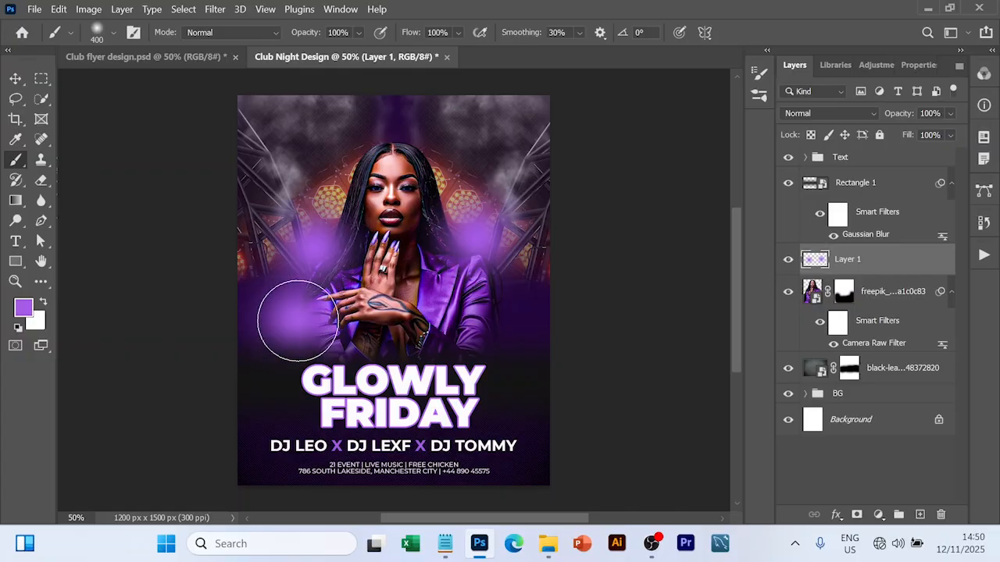
click(510, 304)
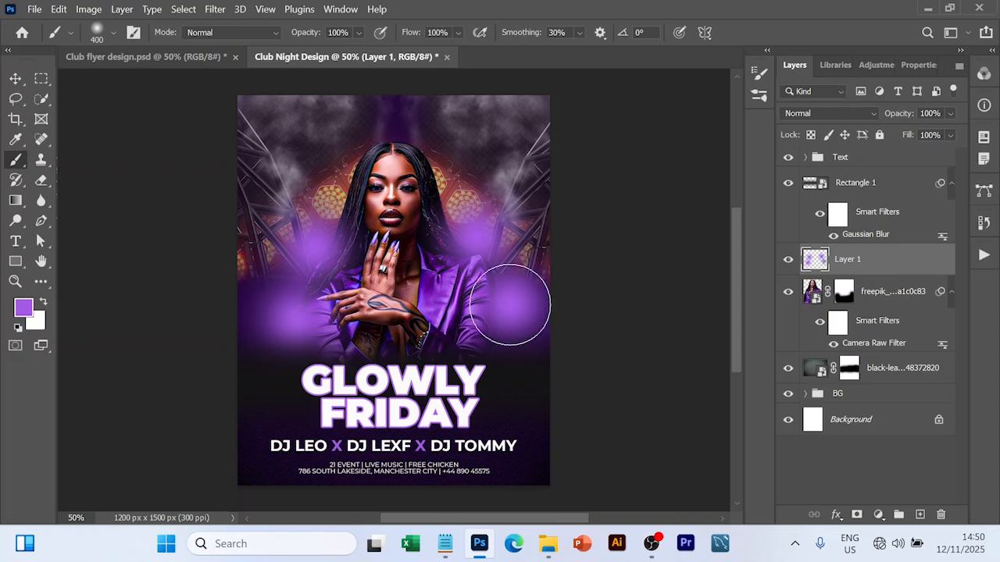
click(482, 209)
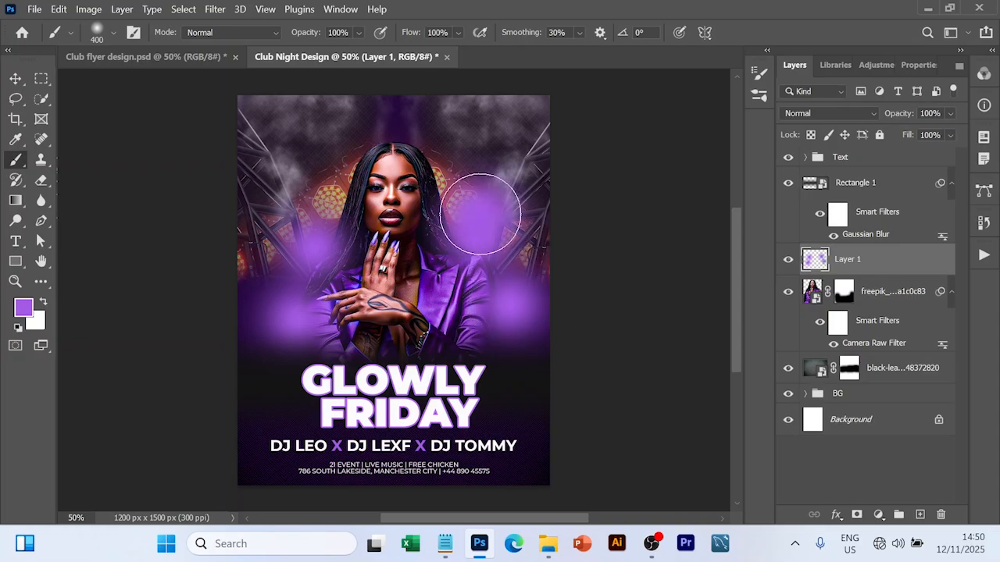
click(308, 235)
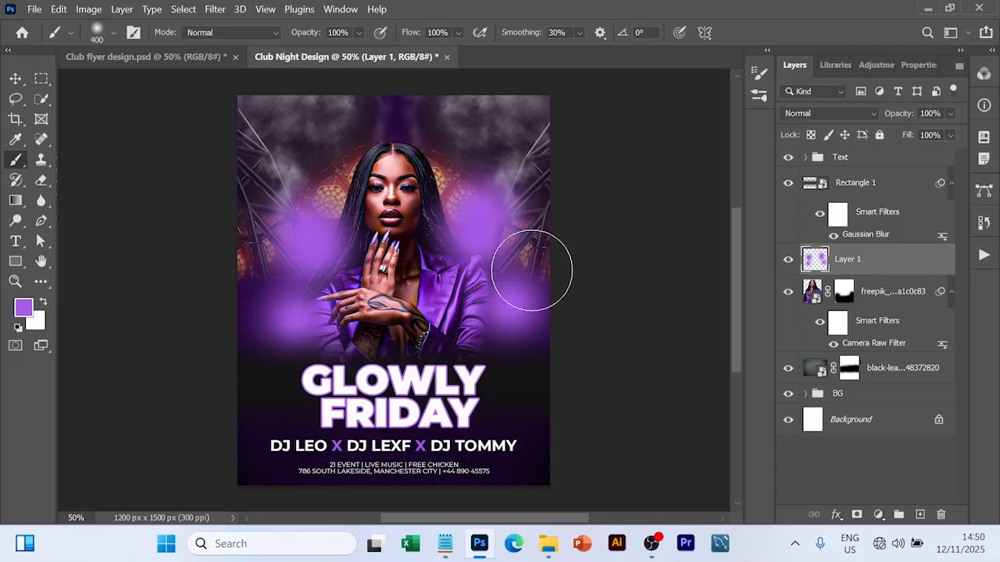
Step: Set the blend mode of the glow layer above the portrait to Linear Dodge (Add)
key(v)
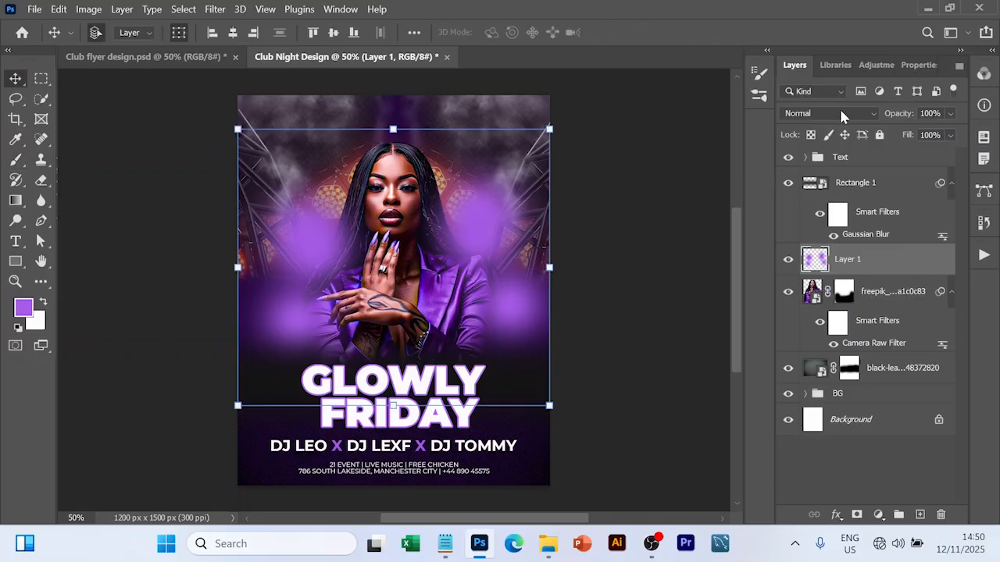
click(872, 114)
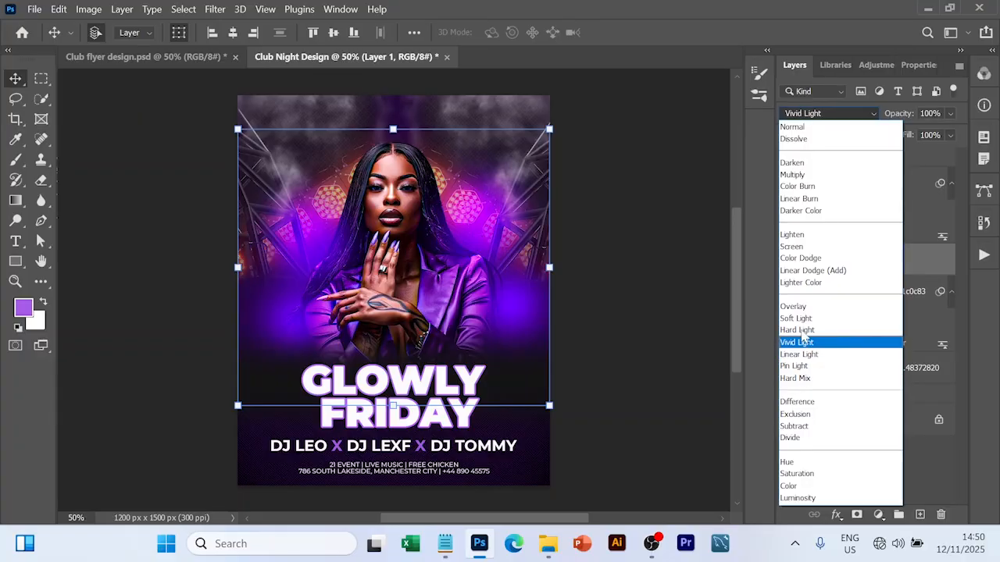
click(807, 271)
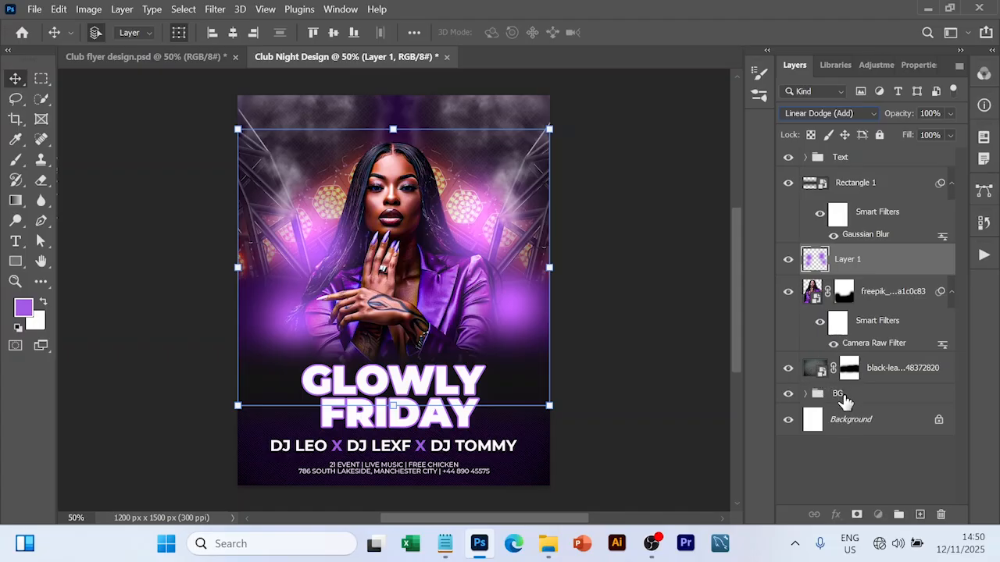
Step: Add a new layer directly above the BG group and dab soft purple glows on both sides behind the portrait
click(846, 399)
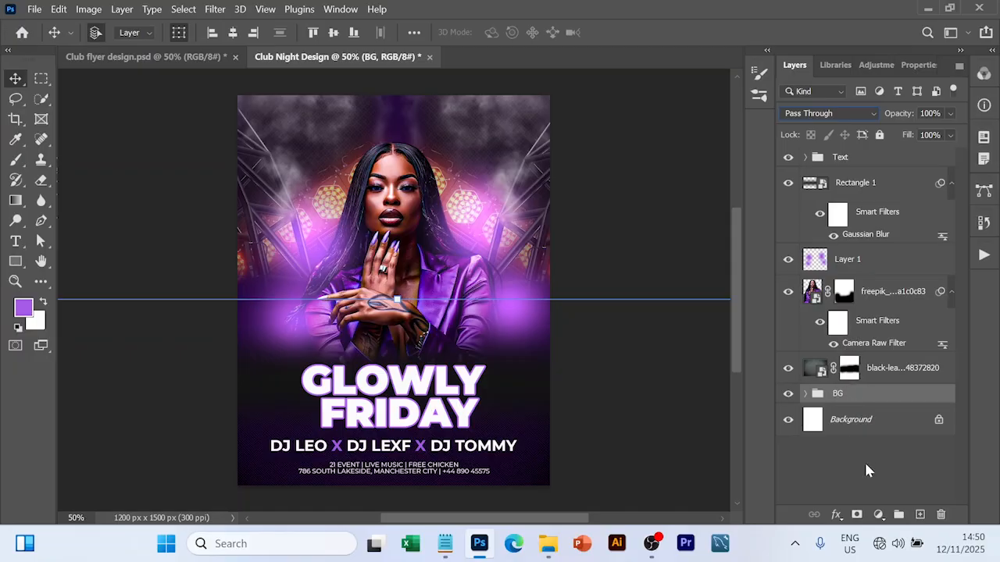
click(917, 514)
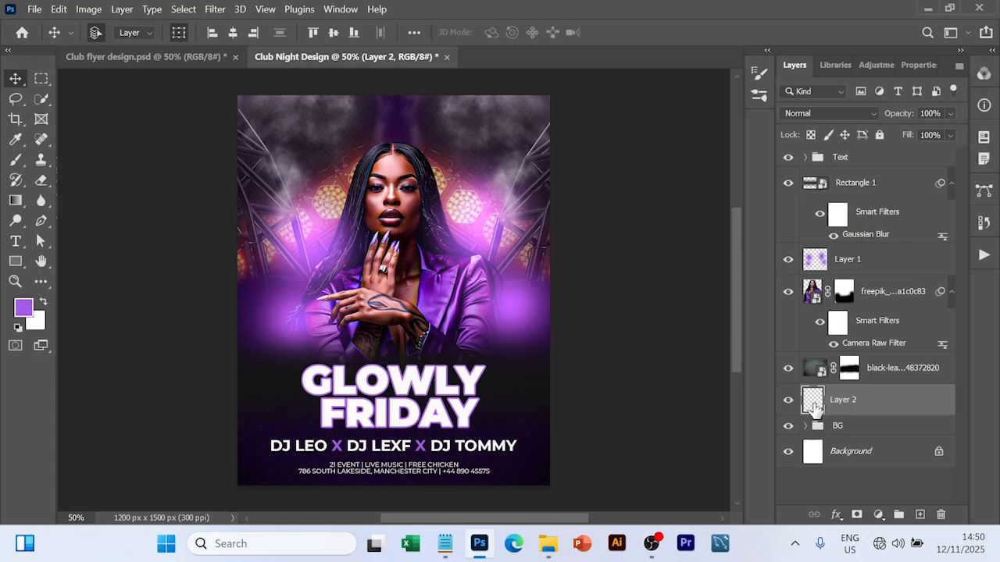
key(b)
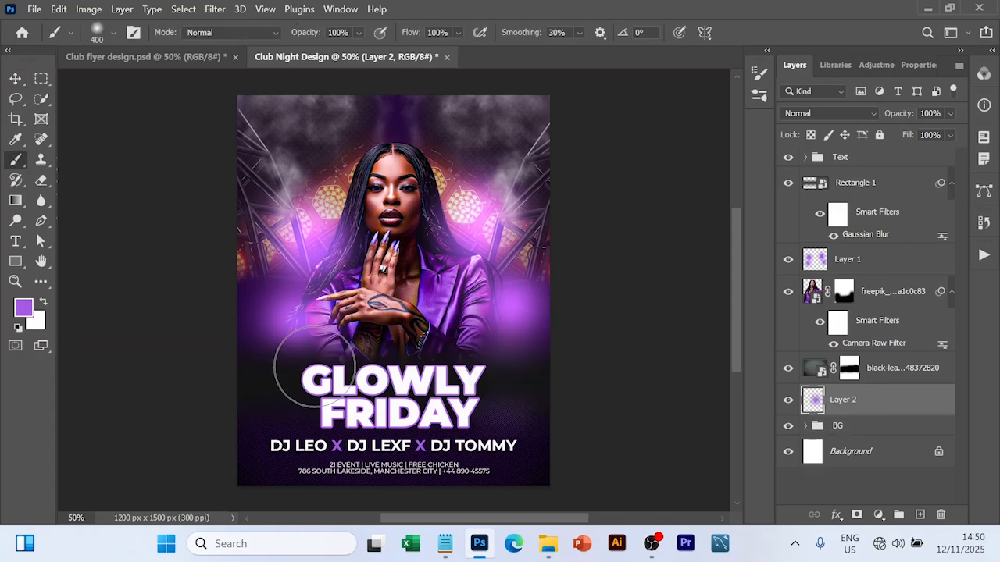
click(504, 305)
click(492, 223)
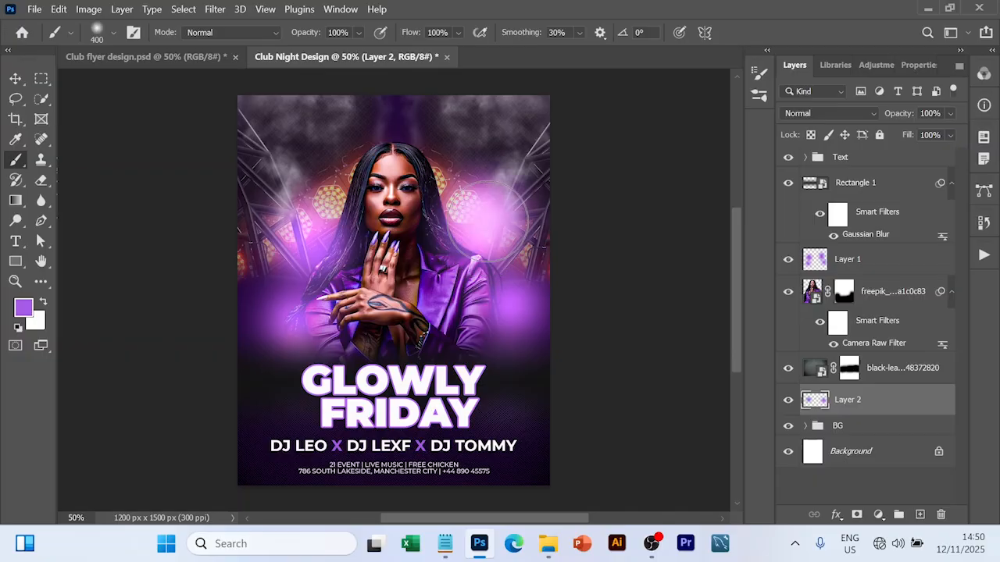
click(317, 211)
Step: Set the blend mode of the glow layer behind the portrait to Linear Dodge (Add) and deselect all layers
key(v)
click(829, 113)
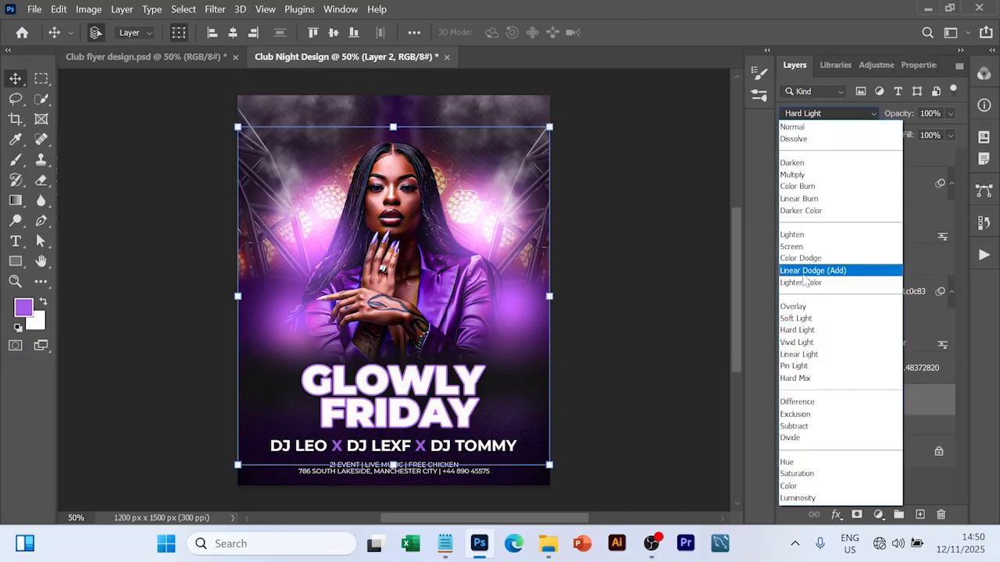
click(805, 271)
click(620, 270)
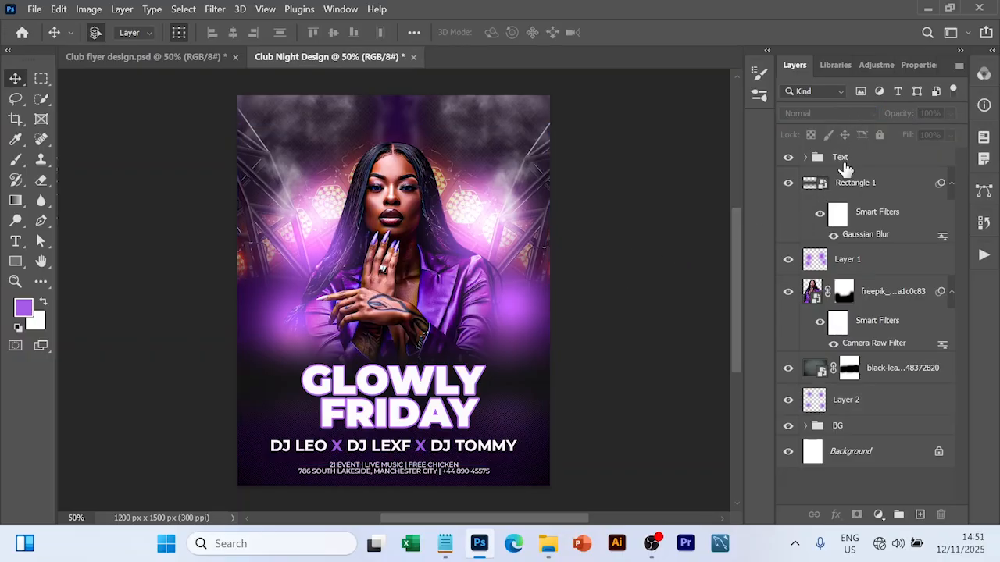
click(841, 407)
click(670, 295)
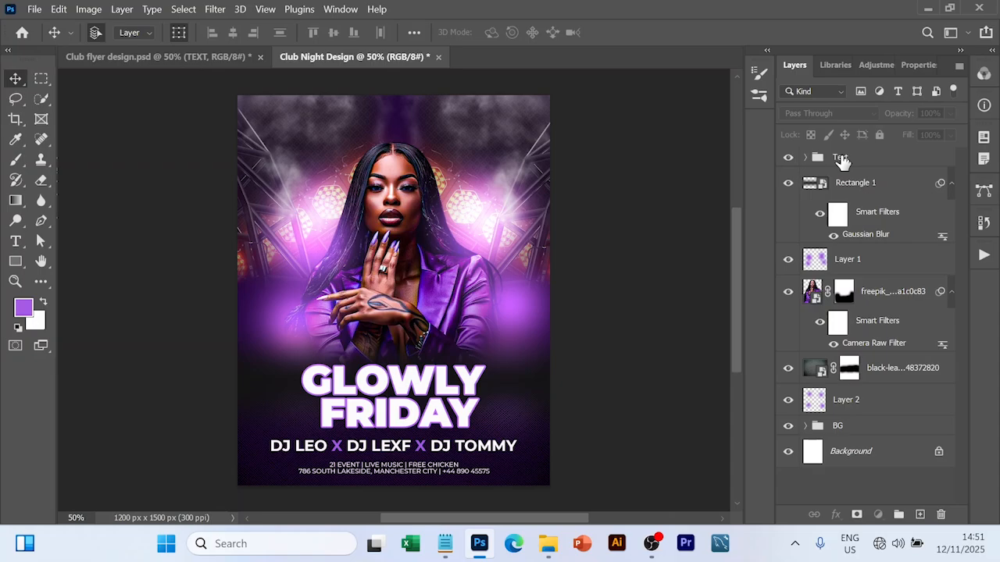
Step: Add a Color Balance adjustment layer above the Text group and fine-tune its midtone colours
click(841, 159)
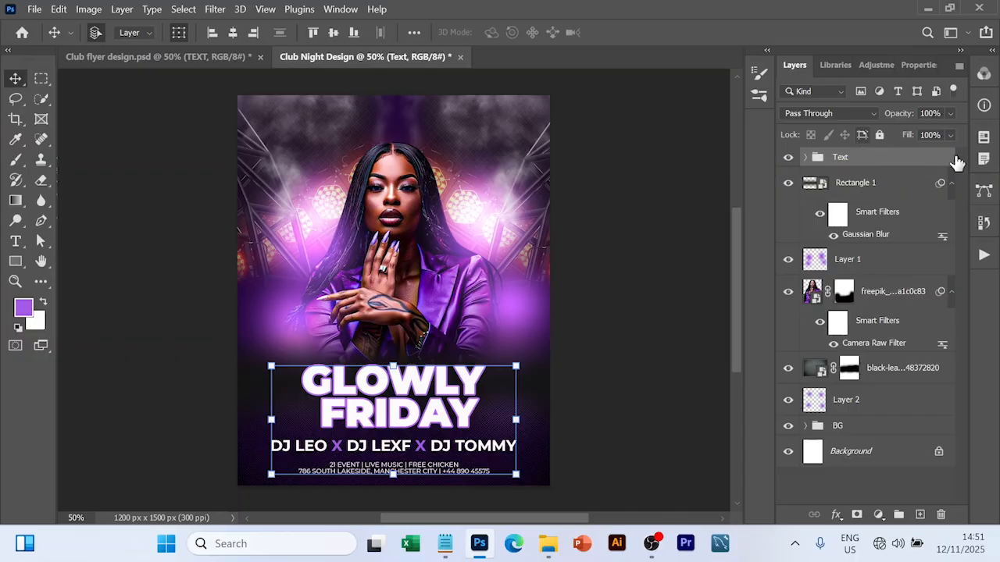
click(879, 515)
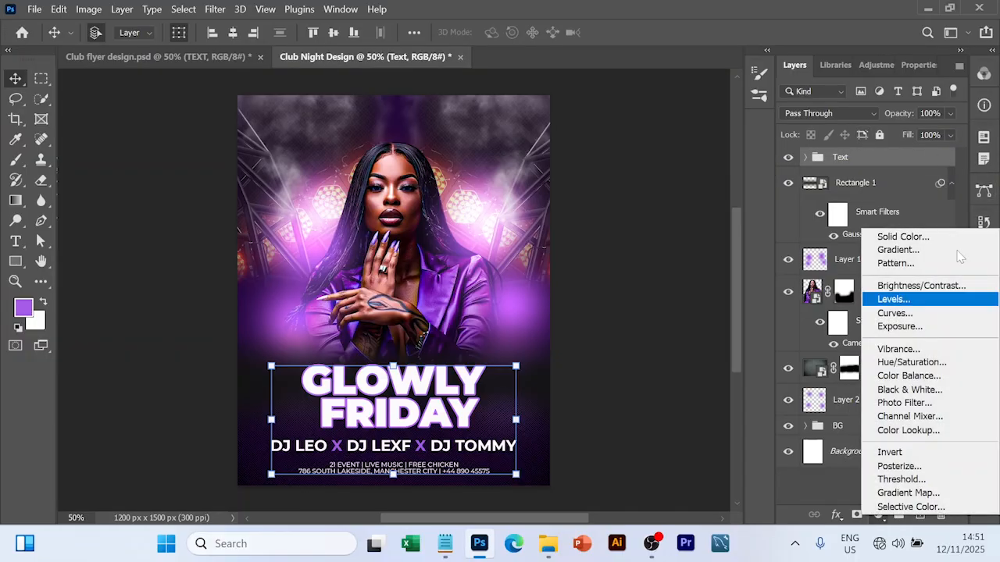
click(897, 376)
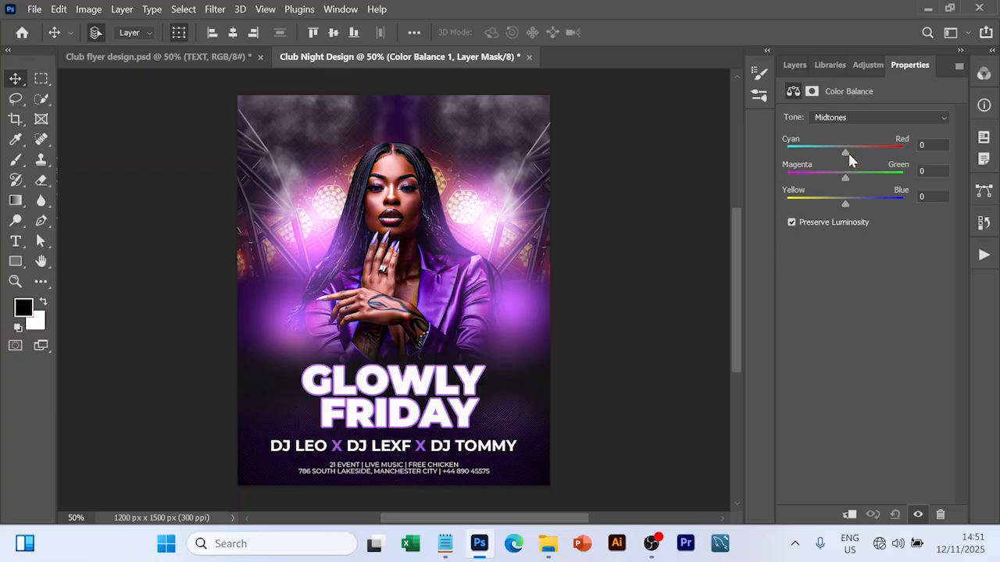
drag(846, 152, 839, 158)
drag(849, 170, 838, 204)
Step: Shift the shadows of the Color Balance adjustment toward yellow, with Yellow-Blue at -13
click(834, 121)
click(833, 130)
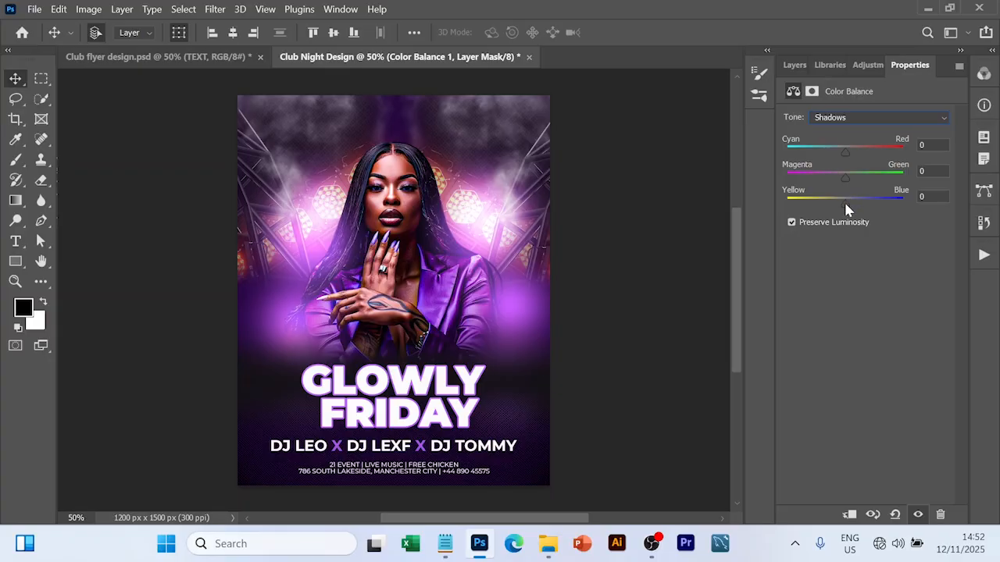
drag(845, 205, 838, 205)
Step: Shift the highlights of the Color Balance adjustment slightly toward magenta
click(894, 117)
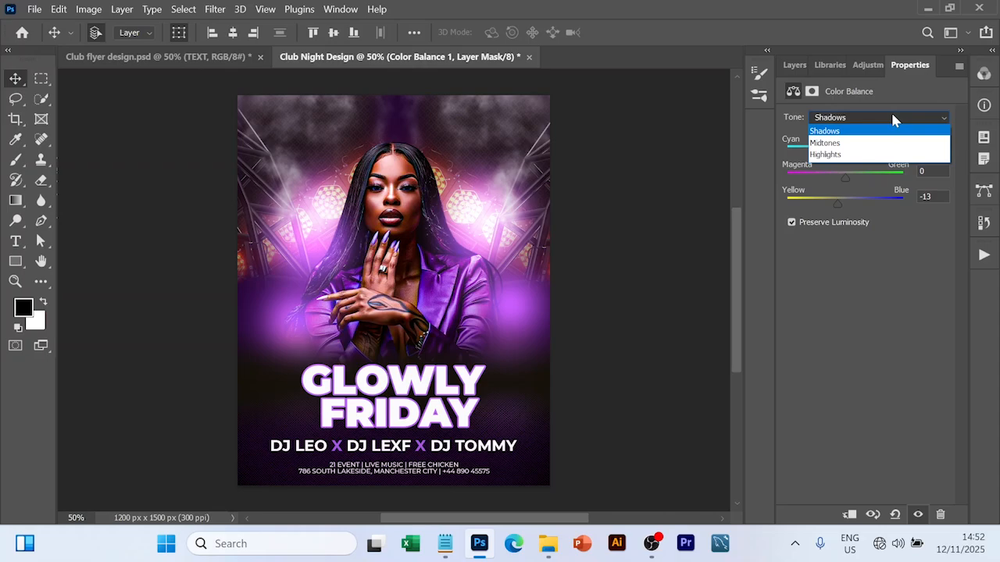
click(867, 157)
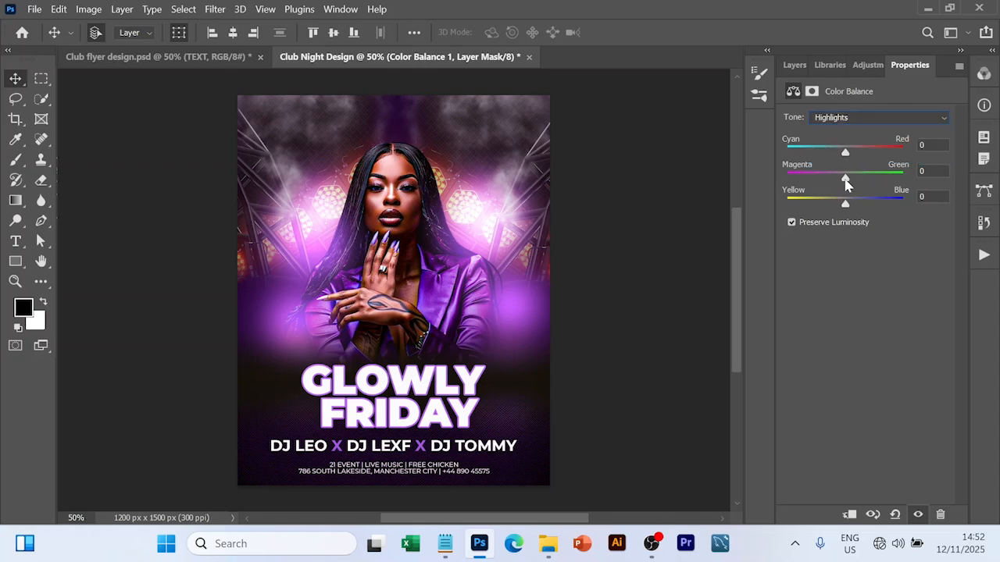
drag(845, 178, 840, 179)
click(797, 66)
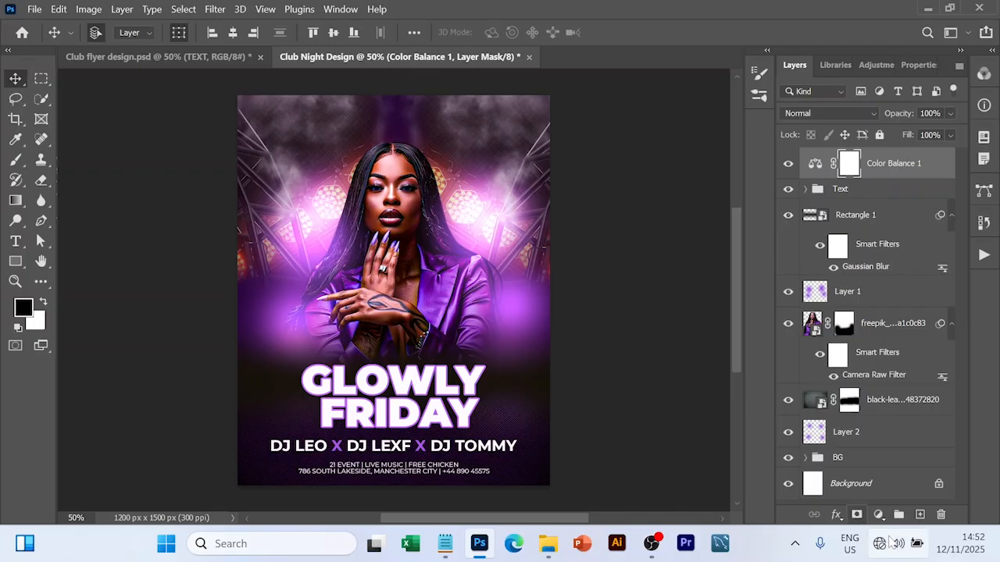
Step: Add a Vibrance adjustment layer above the Color Balance layer and raise the vibrance slightly
click(878, 514)
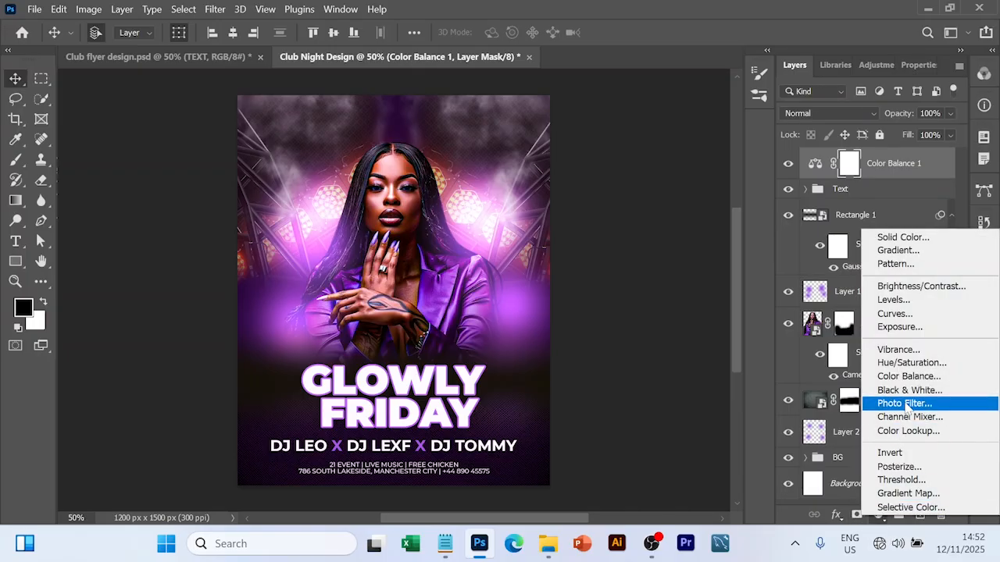
click(898, 349)
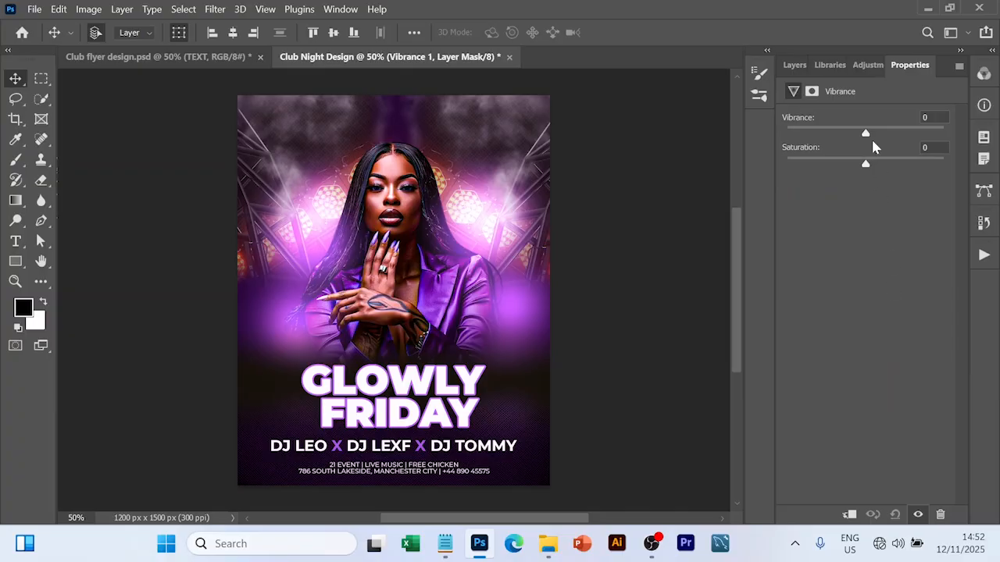
mouse_move(865, 136)
mouse_down()
mouse_move(867, 167)
mouse_move(868, 136)
mouse_move(909, 136)
mouse_move(871, 138)
mouse_move(864, 151)
mouse_move(875, 149)
mouse_up()
click(795, 65)
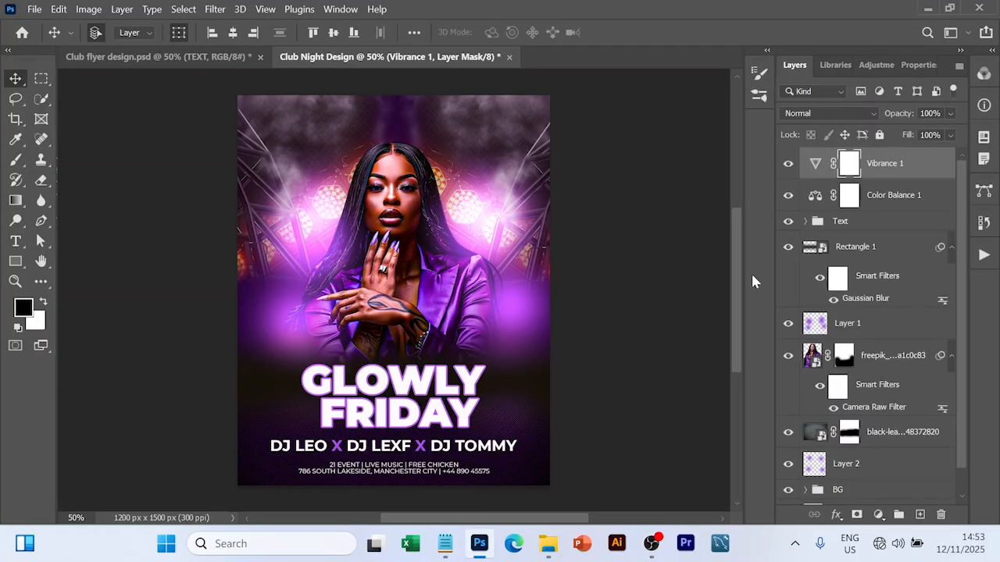